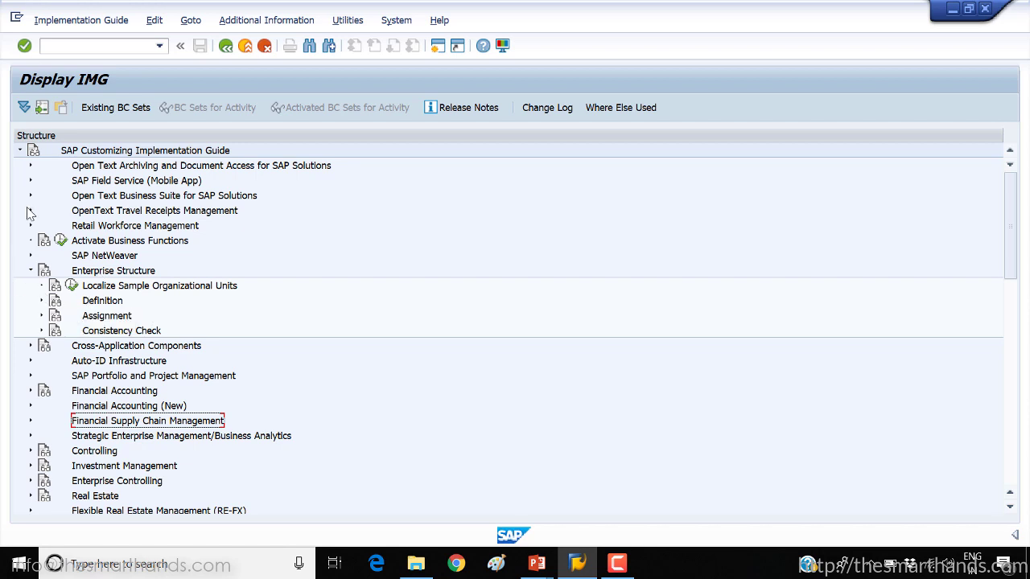
# Open the Define warehouse number activity under Enterprise Structure, Definition, Logistics Execution
pyautogui.click(115, 274)
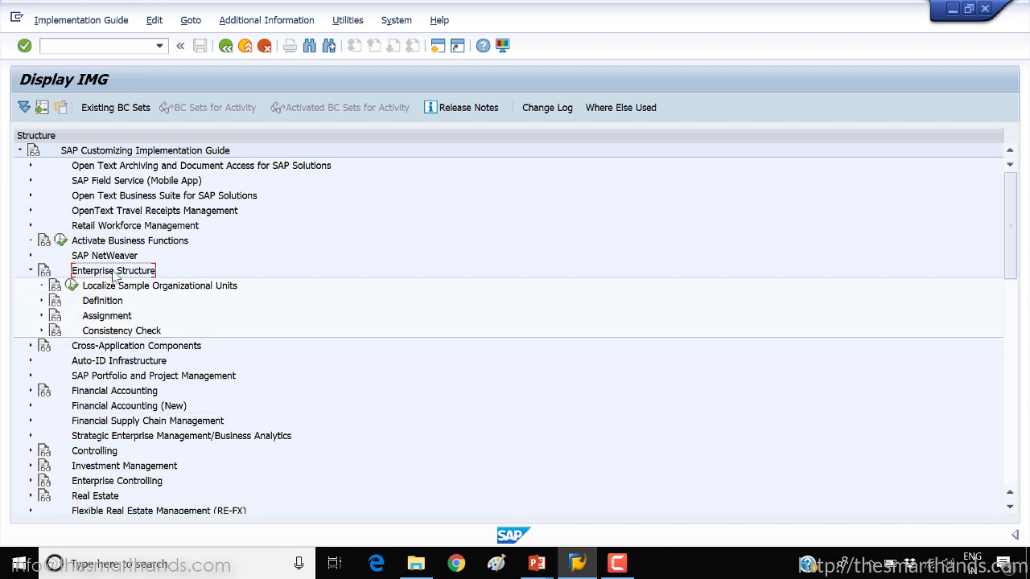
pyautogui.click(42, 301)
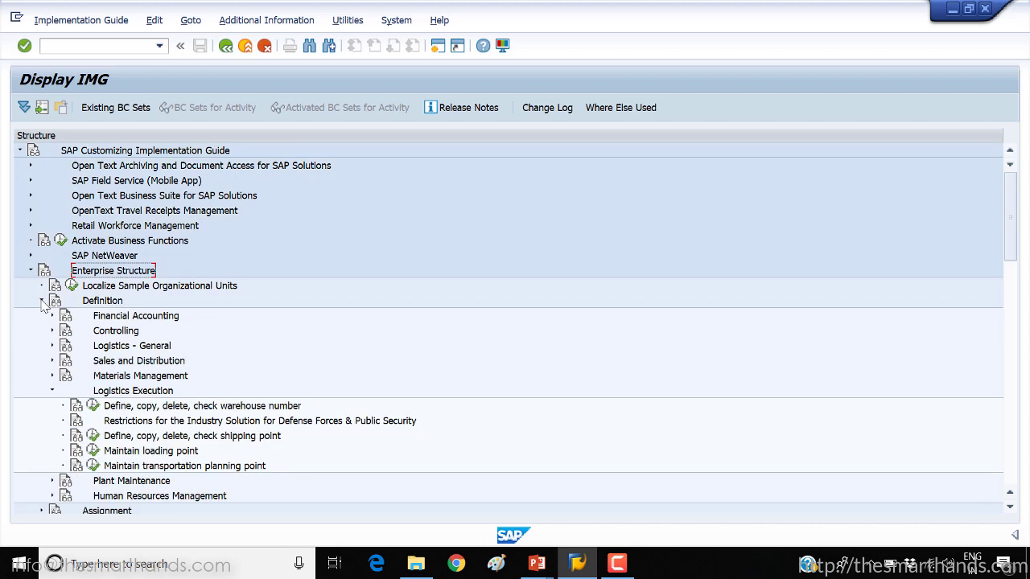
pyautogui.click(121, 390)
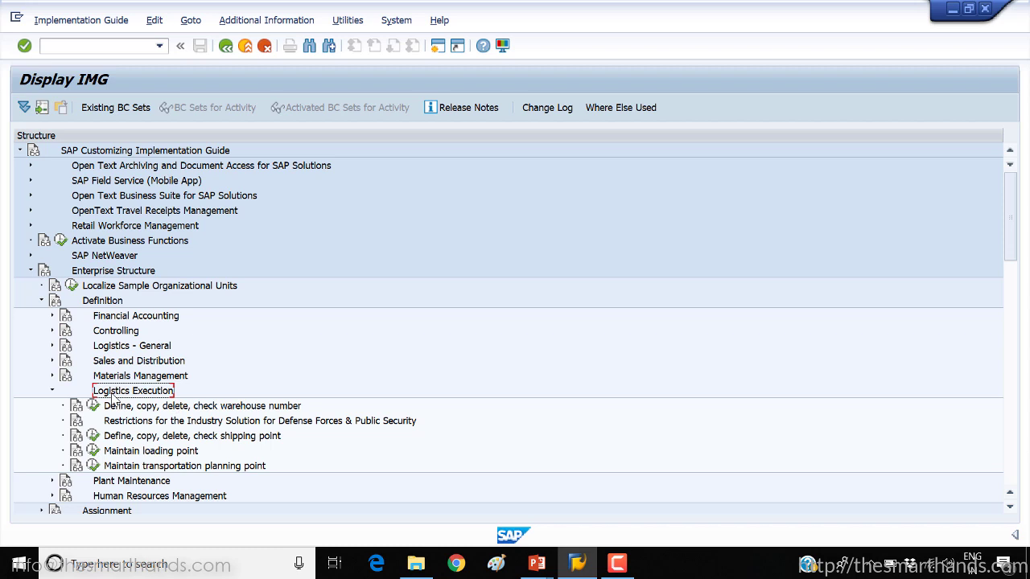
pyautogui.click(94, 406)
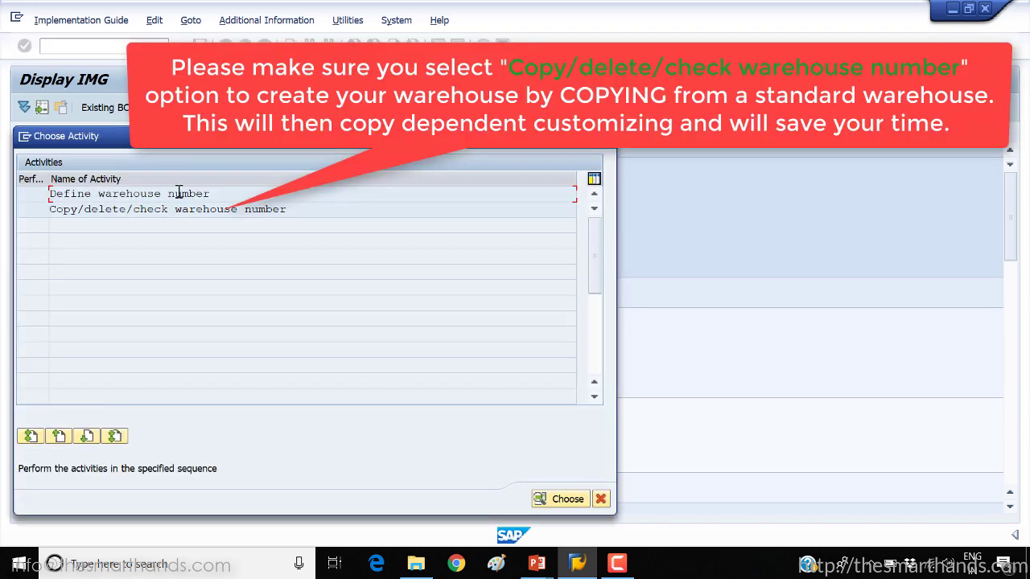
pyautogui.doubleClick(179, 193)
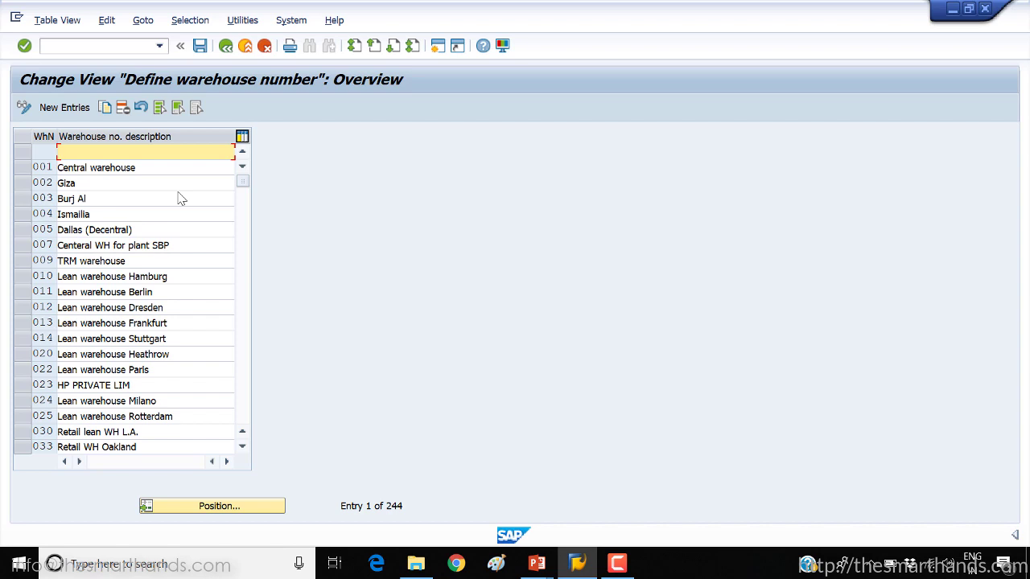
# Add a new warehouse number entry YWM with the description "Warehouse WM Training"
pyautogui.click(64, 107)
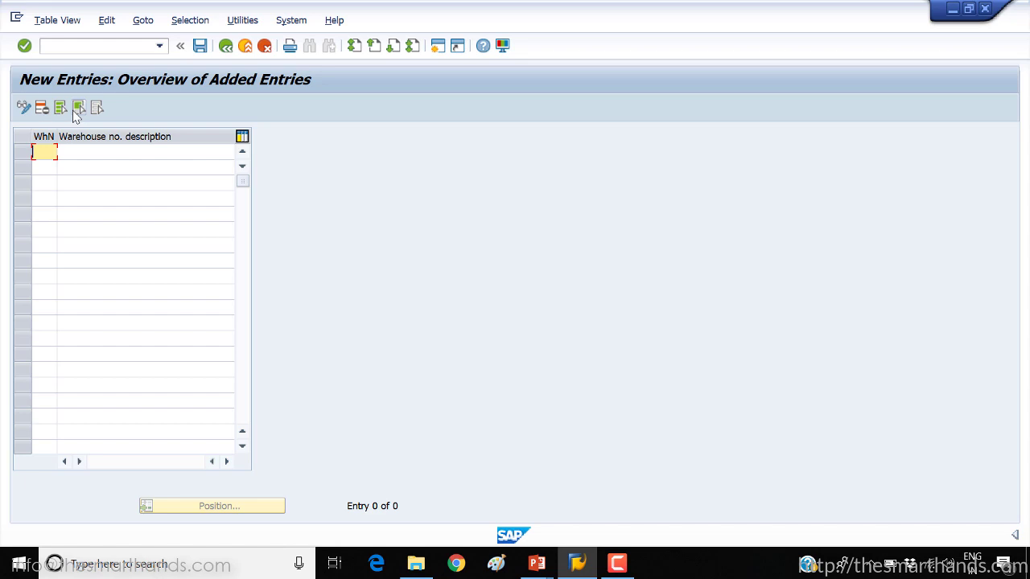
pyautogui.write('YWM')
pyautogui.click(99, 154)
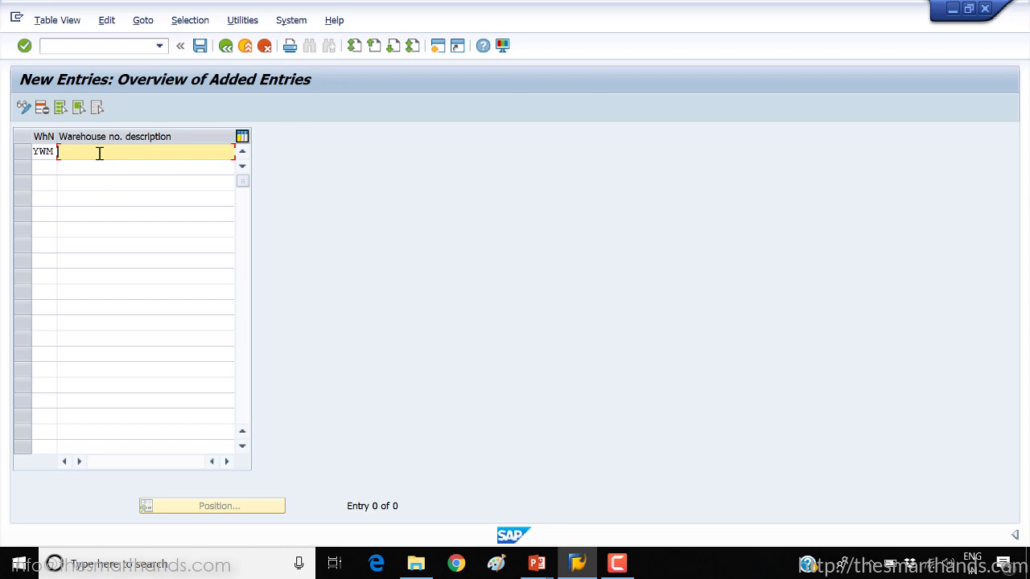
pyautogui.write('Warehiu')
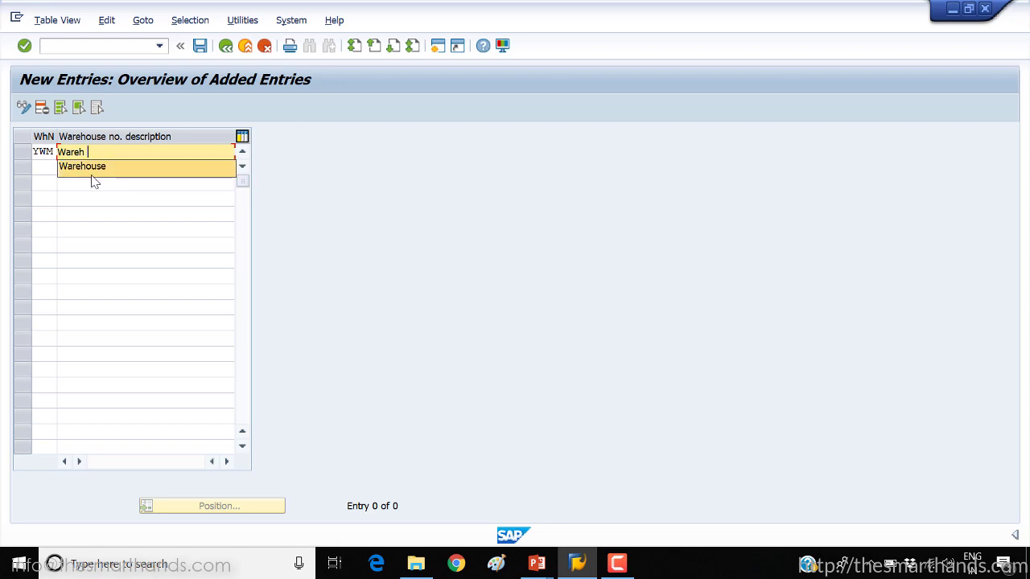
pyautogui.click(92, 175)
pyautogui.write('WM ')
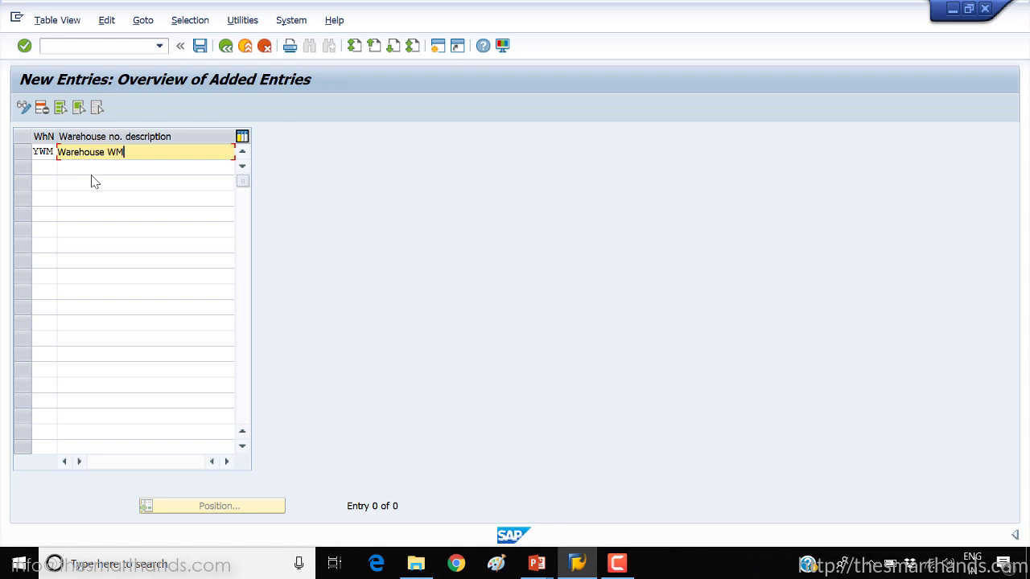
pyautogui.write('Training')
pyautogui.press('Return')
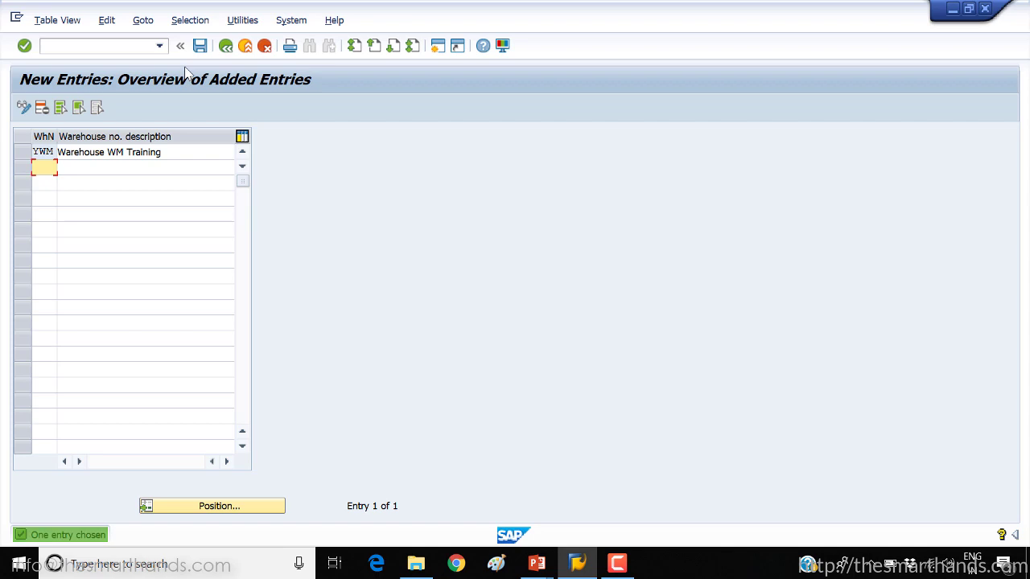
# Save the new warehouse under the "WMS org structure" customizing request and return to the implementation guide tree
pyautogui.click(200, 46)
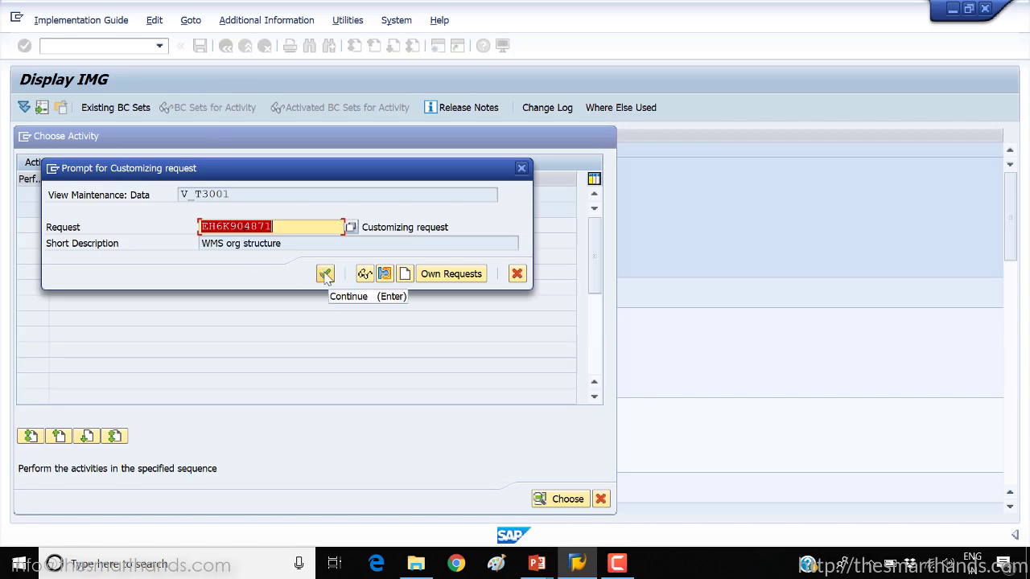
pyautogui.click(325, 274)
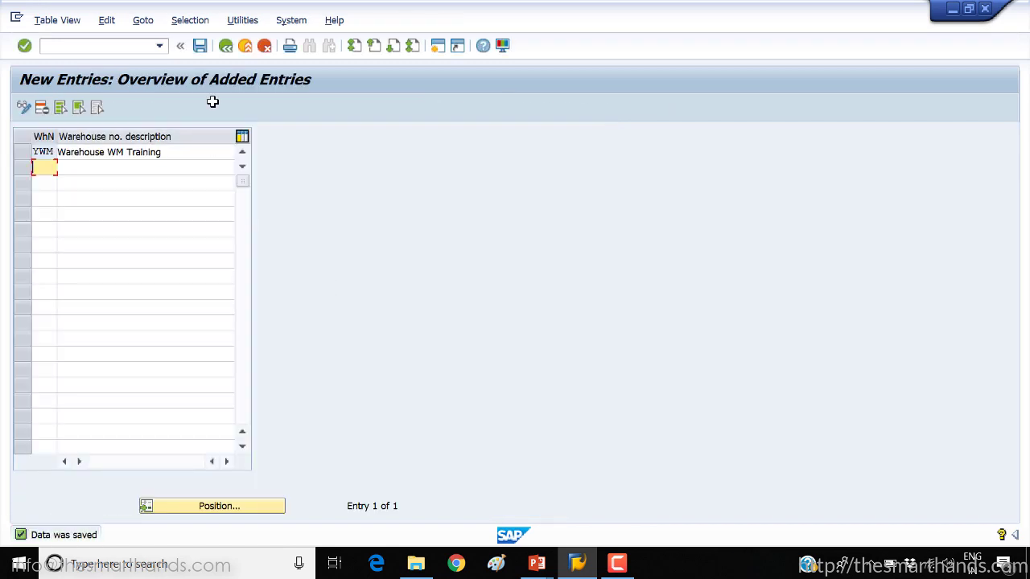
pyautogui.click(227, 46)
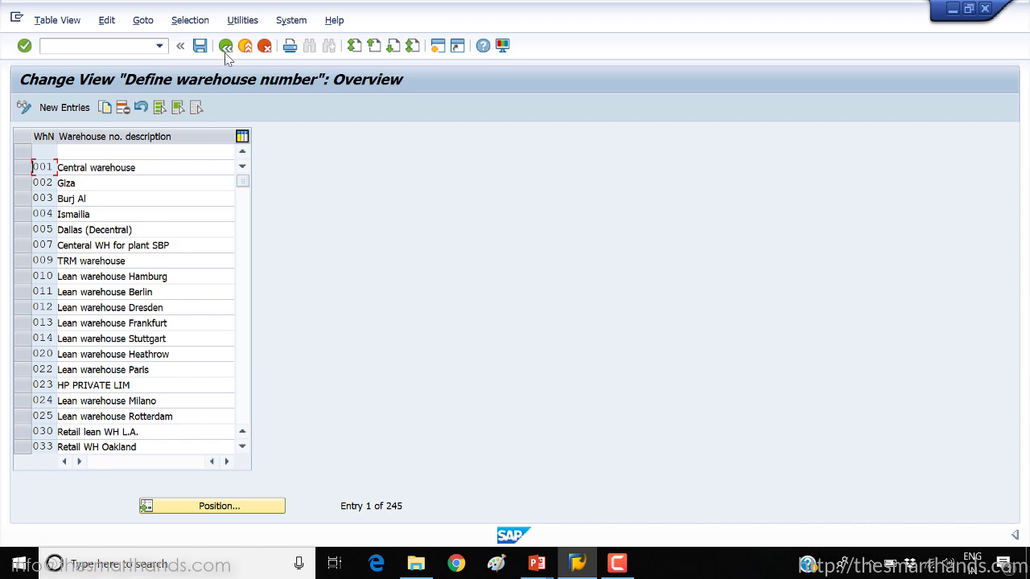
pyautogui.click(225, 51)
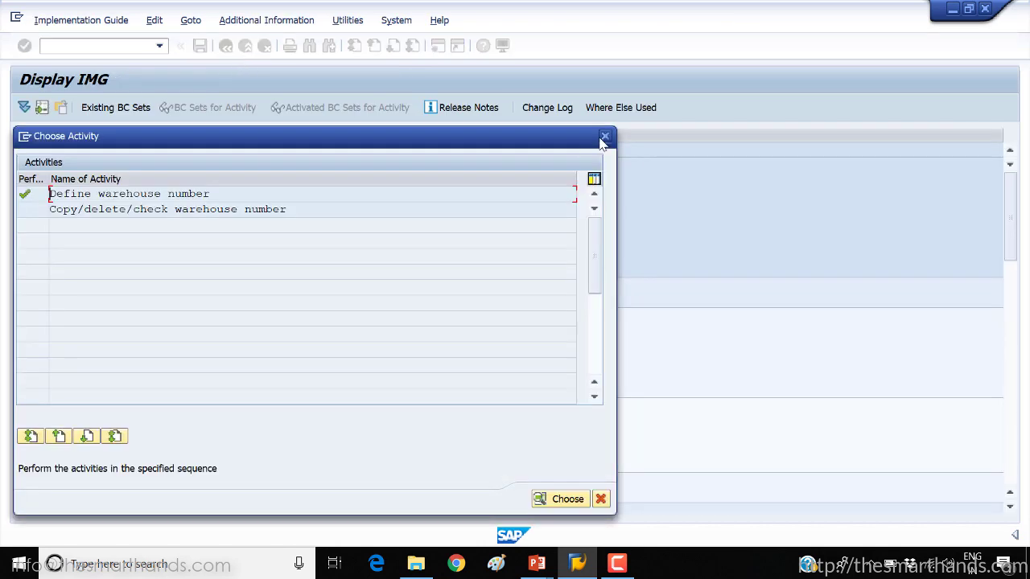
pyautogui.click(602, 142)
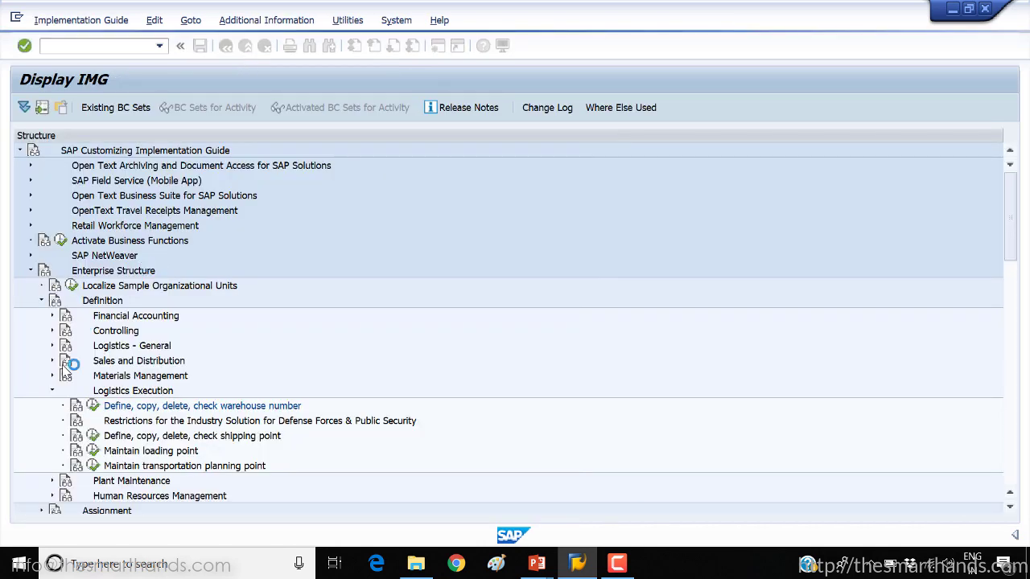
# Collapse Enterprise Structure and open Define Control Parameters for Warehouse Number under Logistics Execution, Warehouse Management, Master Data
pyautogui.click(1010, 505)
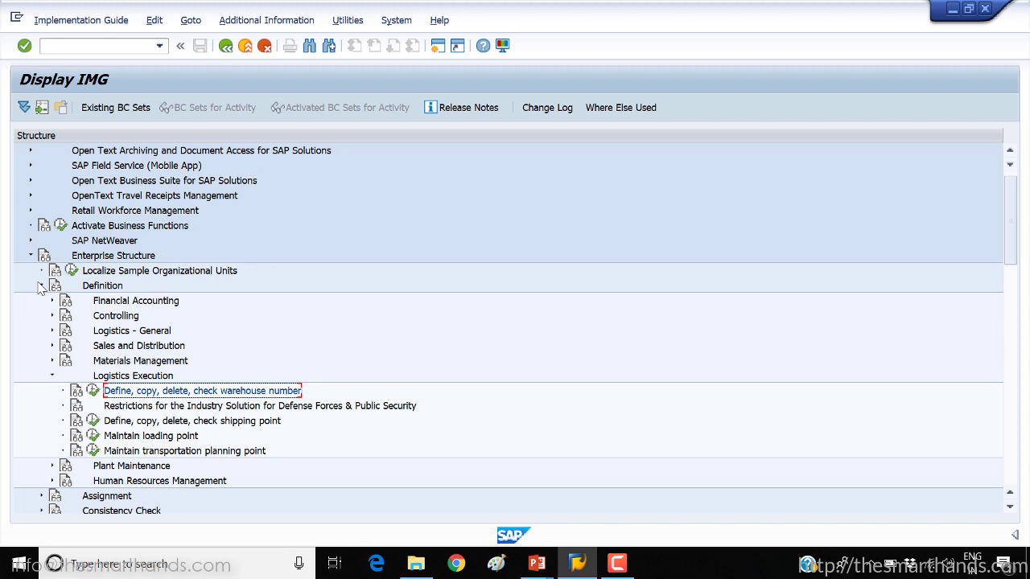
pyautogui.click(31, 256)
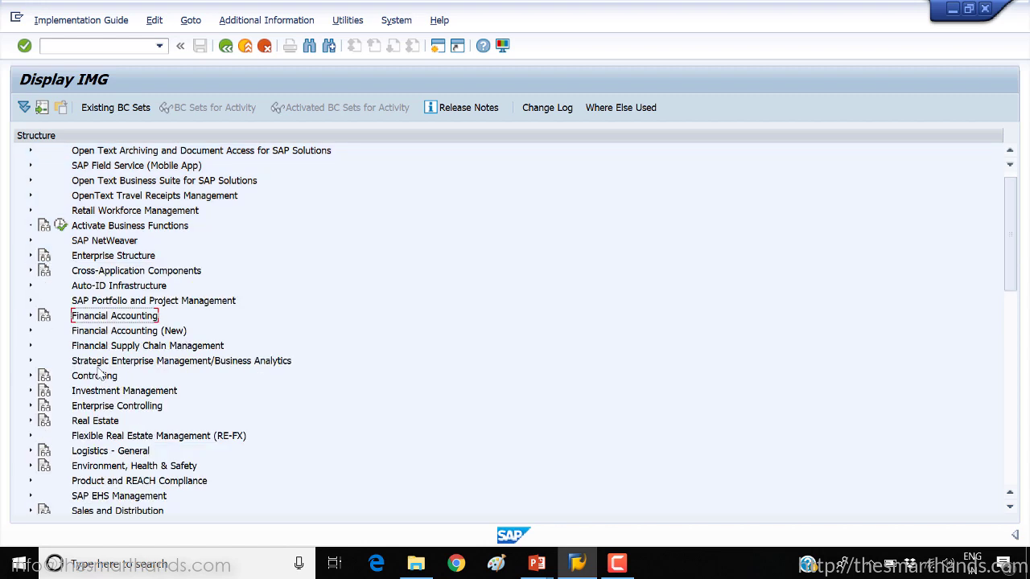
pyautogui.click(1011, 507)
pyautogui.click(1011, 507)
pyautogui.click(1011, 507)
pyautogui.click(1010, 507)
pyautogui.click(1011, 507)
pyautogui.click(1011, 507)
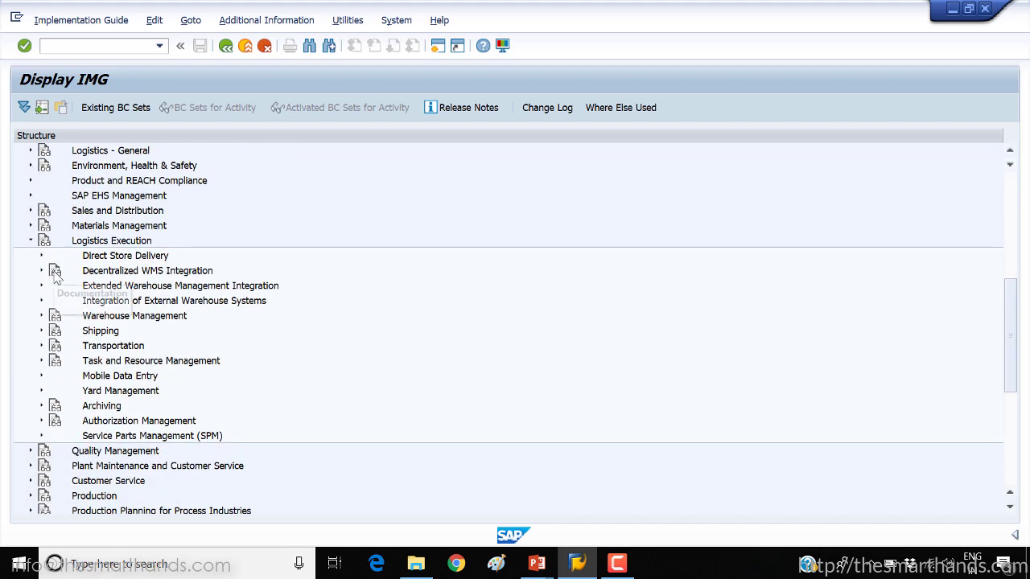
pyautogui.click(82, 247)
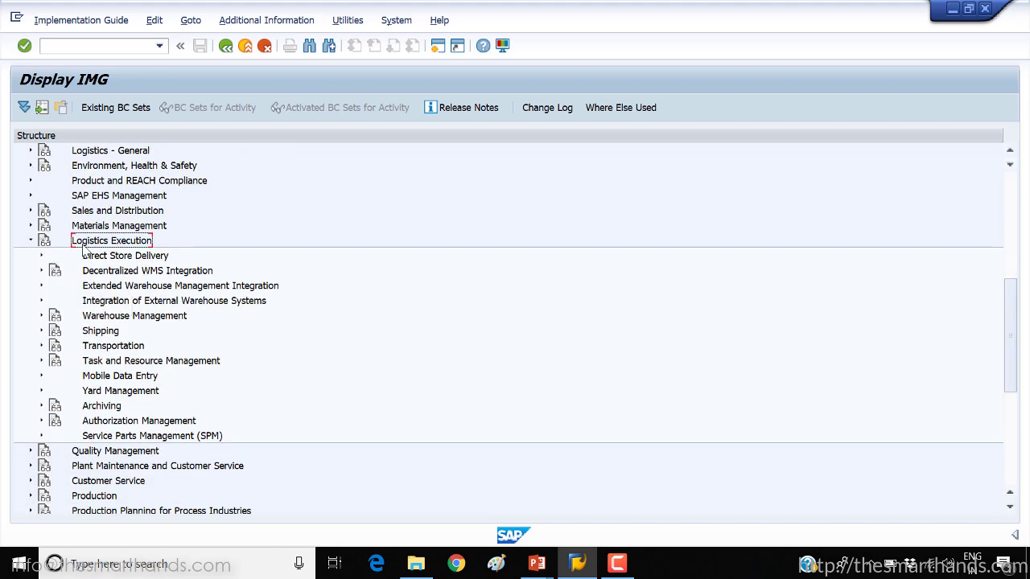
pyautogui.click(42, 317)
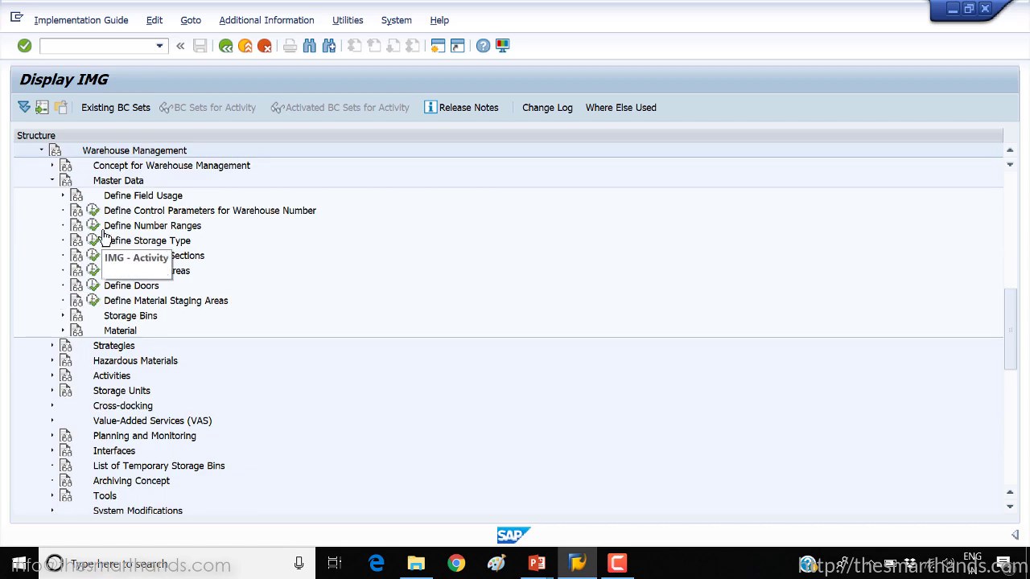
pyautogui.click(143, 212)
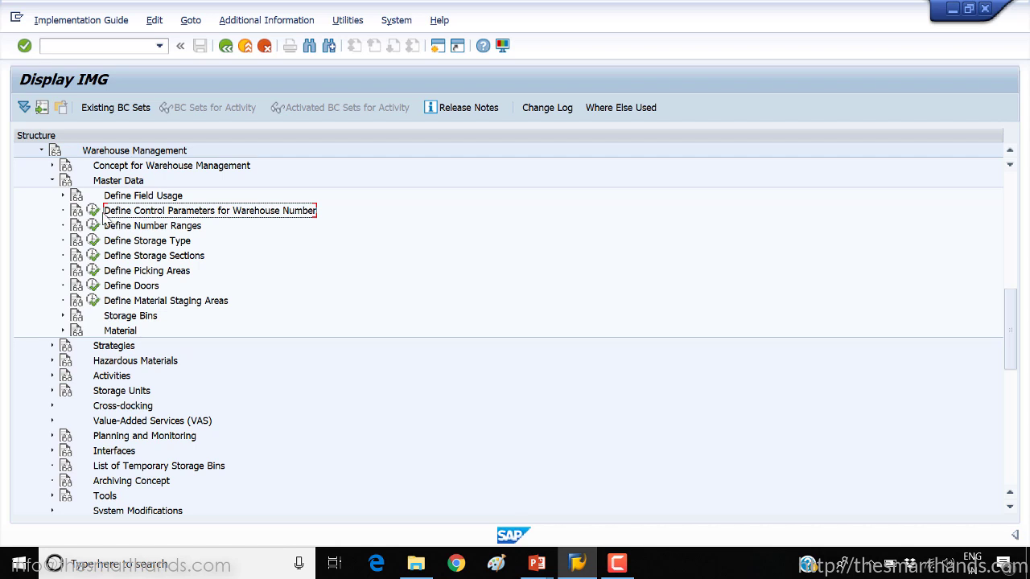
pyautogui.click(92, 210)
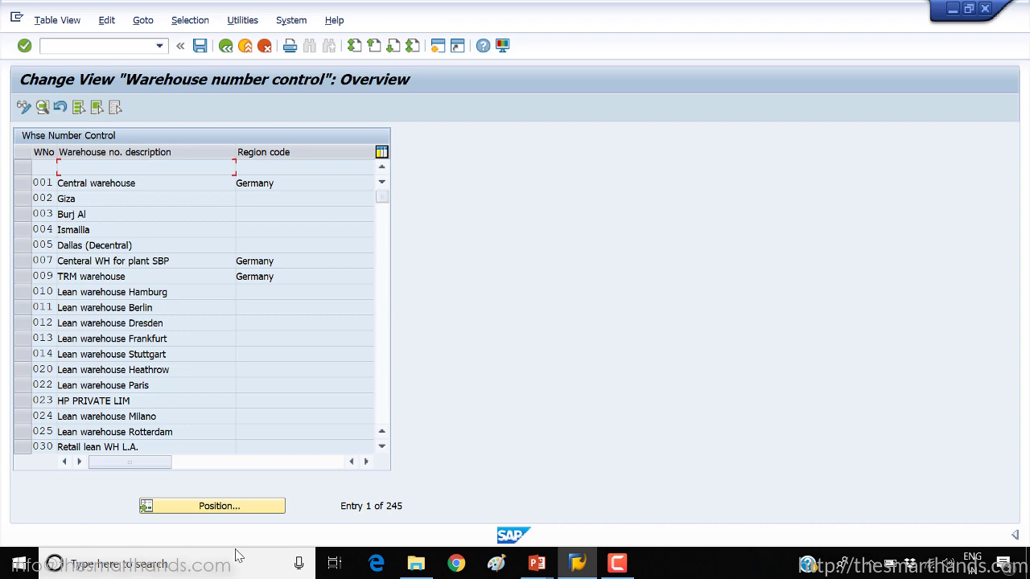
# Position the warehouse control list at warehouse YWM and open its details
pyautogui.click(253, 512)
pyautogui.write('yw')
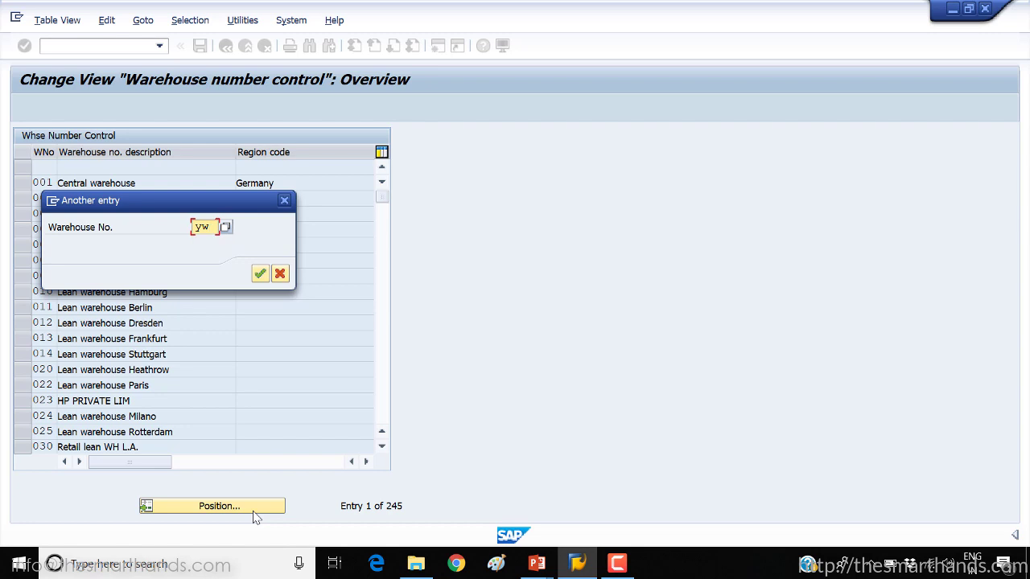
pyautogui.write('m')
pyautogui.press('Return')
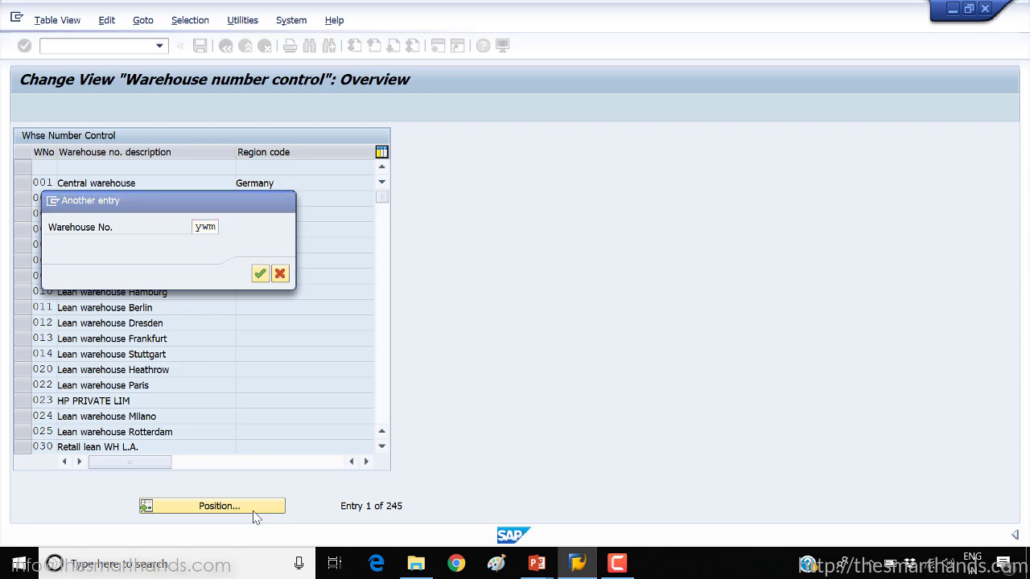
pyautogui.press('Return')
pyautogui.doubleClick(71, 169)
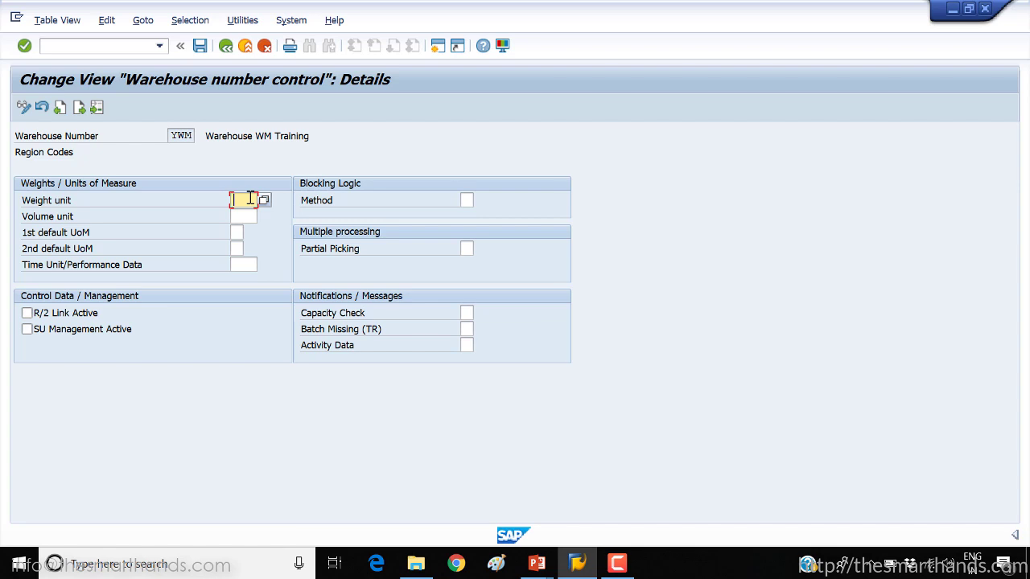
# Consult the weight unit help, set the weight unit to kg and the 1st default UoM to L (WM unit of measure)
pyautogui.press('F1')
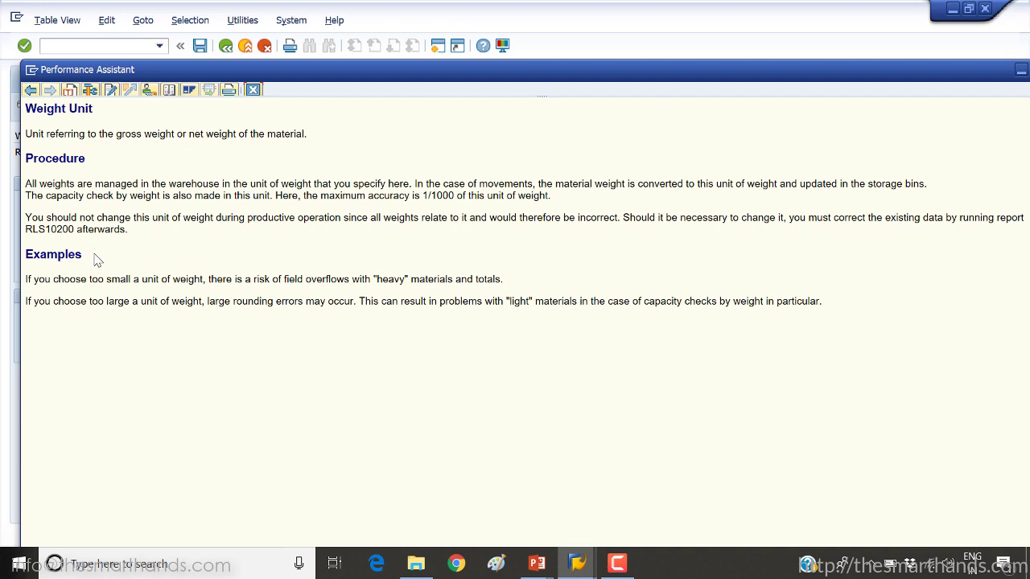
pyautogui.moveTo(26, 183); pyautogui.dragTo(234, 227)
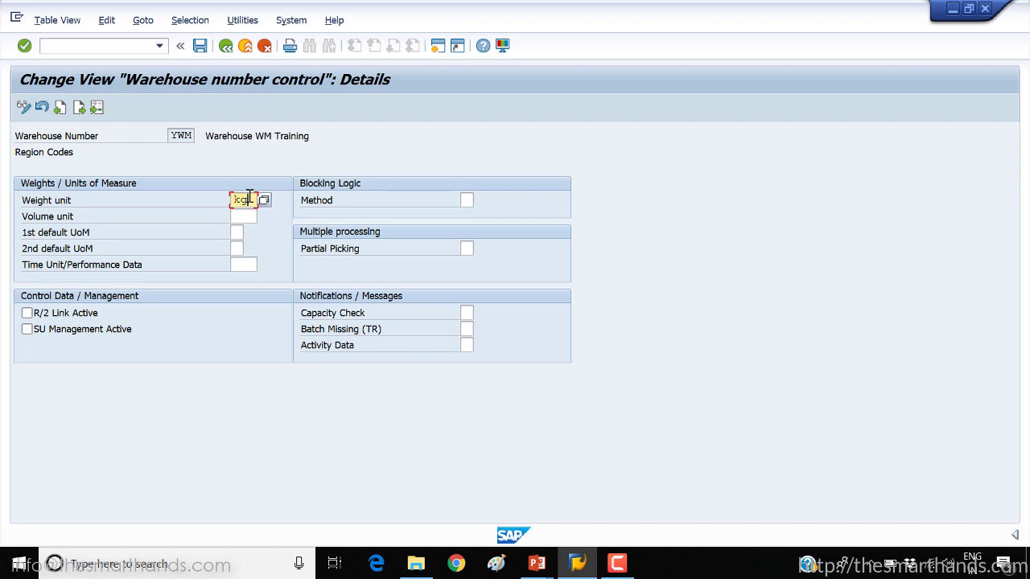
pyautogui.click(236, 232)
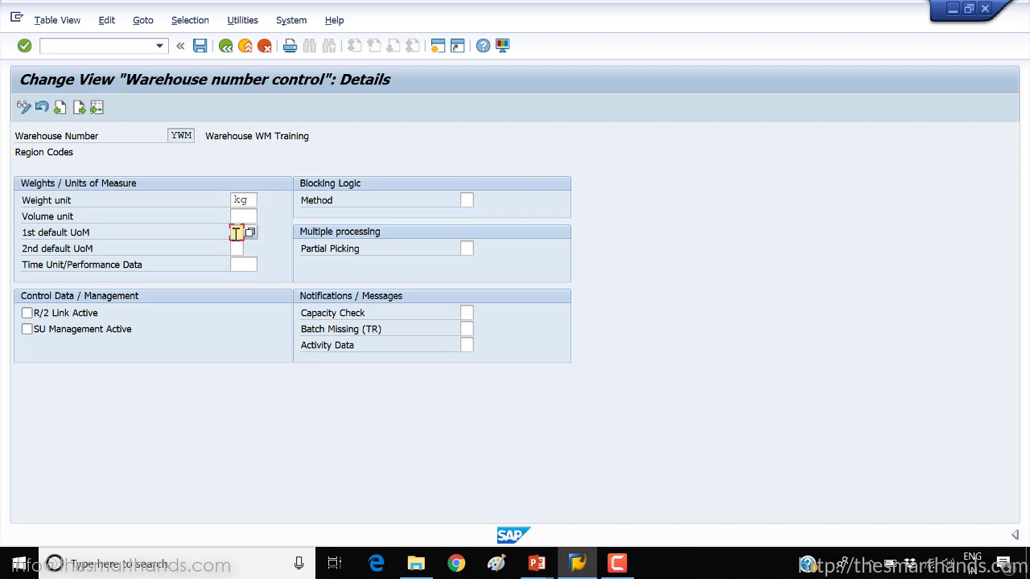
pyautogui.click(251, 233)
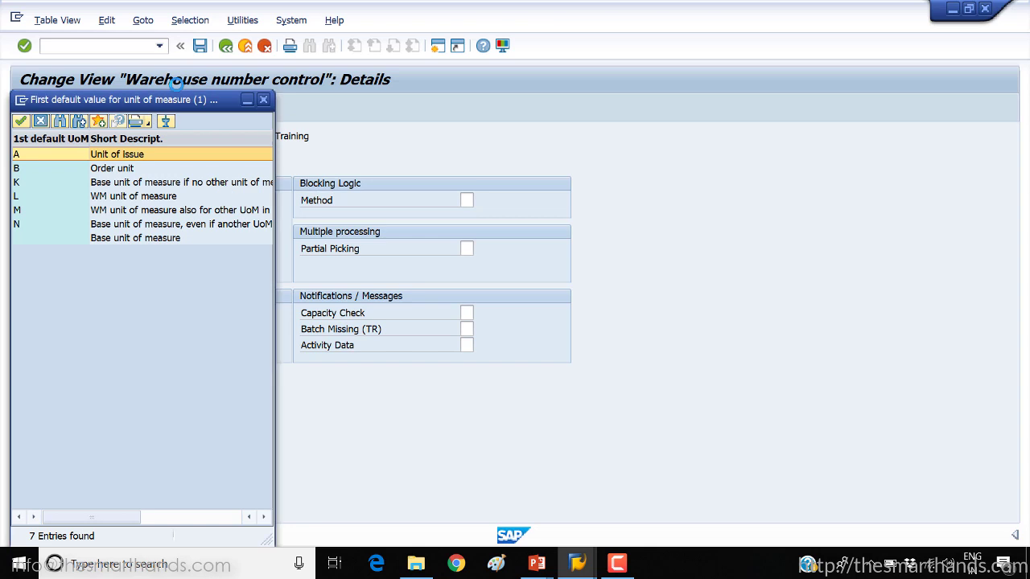
pyautogui.moveTo(170, 100); pyautogui.dragTo(505, 97)
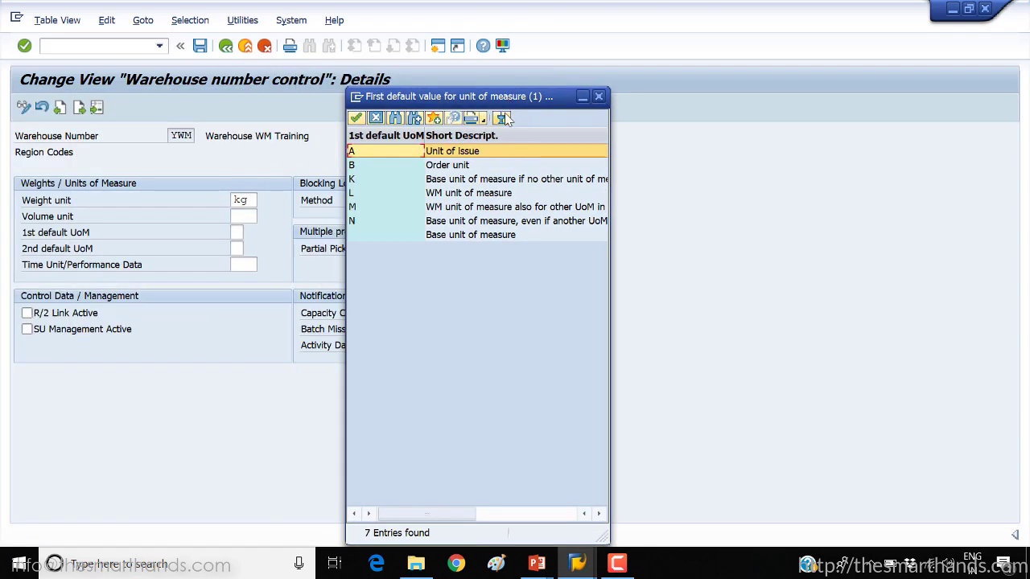
pyautogui.click(461, 166)
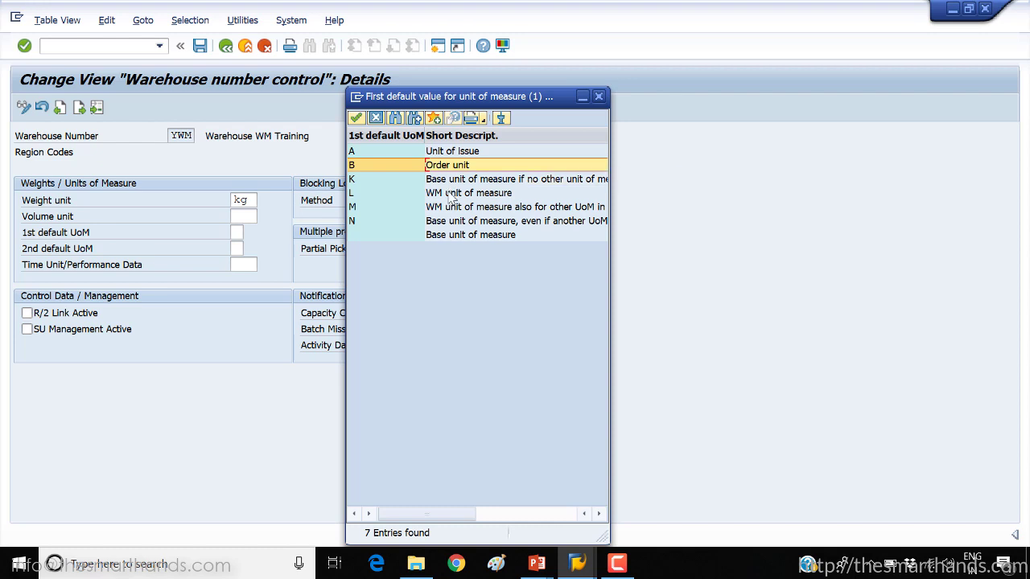
pyautogui.doubleClick(449, 193)
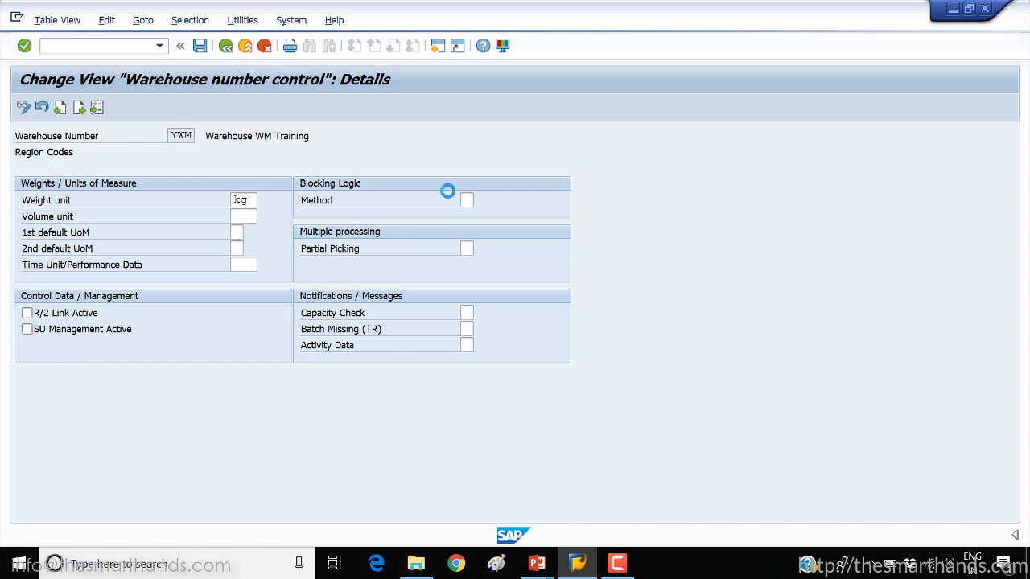
# Set the 2nd default UoM to A (Unit of issue) and activate SU management for the warehouse
pyautogui.click(238, 249)
pyautogui.click(251, 250)
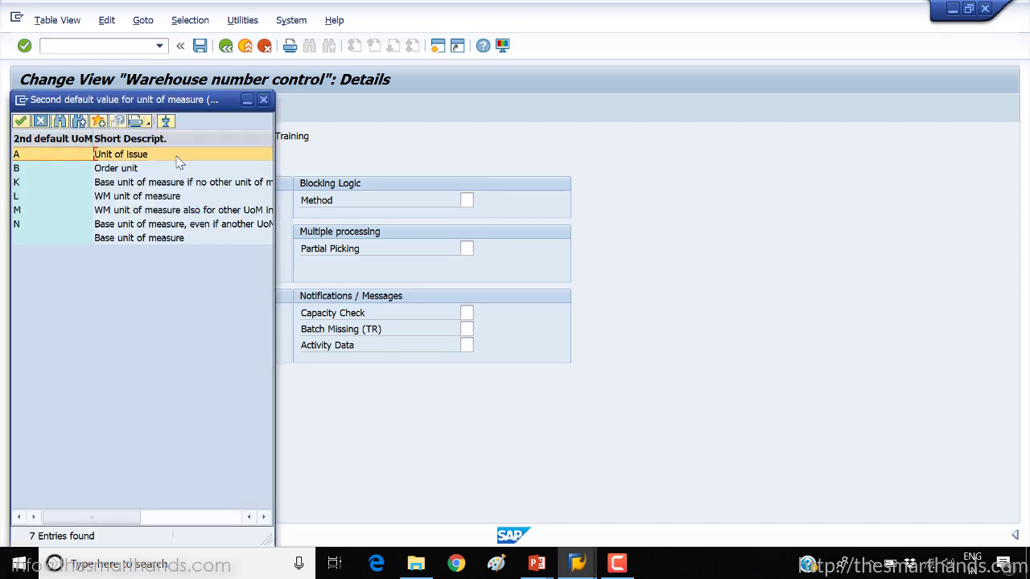
pyautogui.doubleClick(176, 155)
pyautogui.click(237, 248)
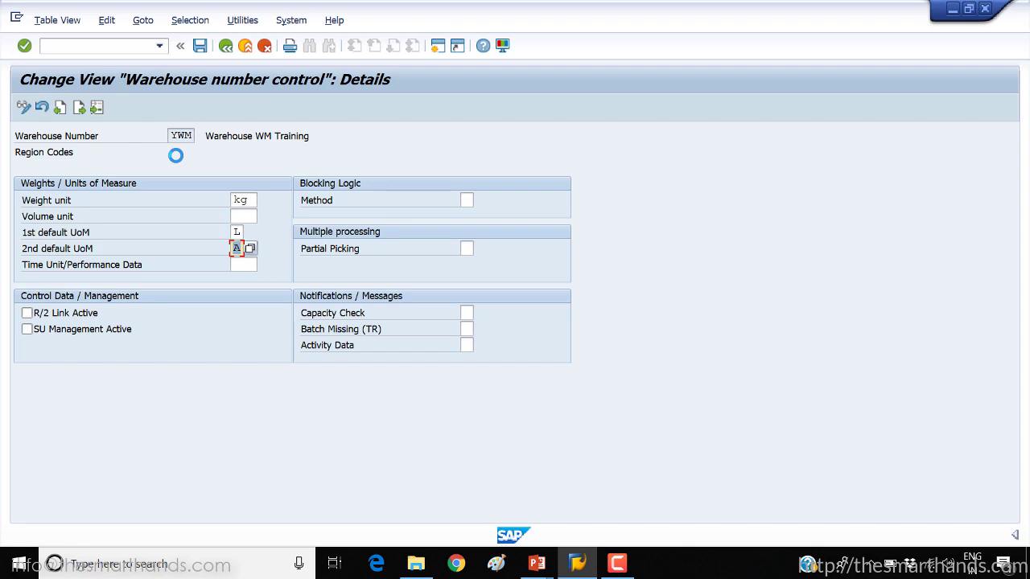
pyautogui.click(27, 331)
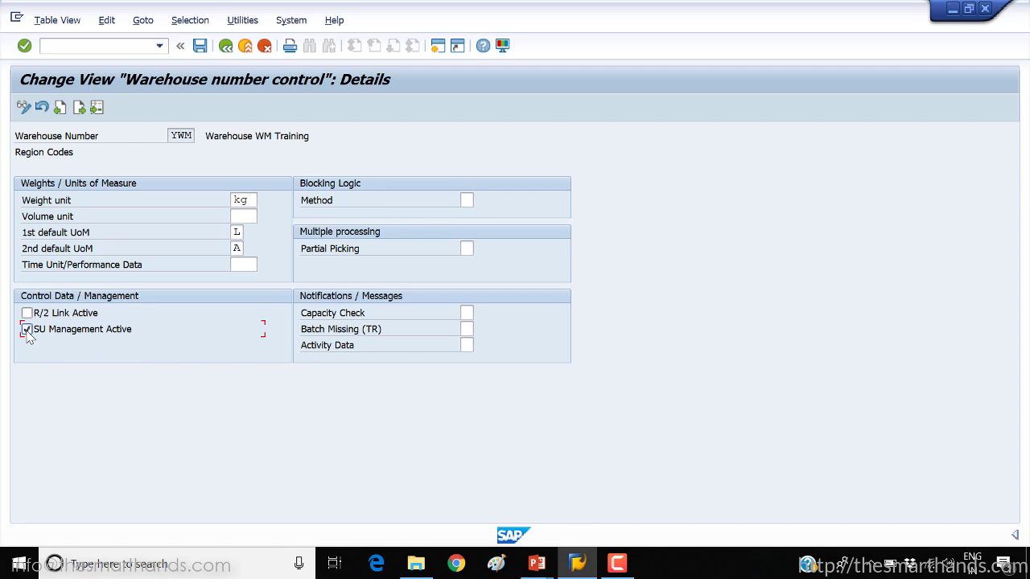
# Deactivate SU management for the warehouse and set the blocking logic method to B, shared material blocking for maximum parallel processing
pyautogui.click(26, 331)
pyautogui.click(467, 201)
pyautogui.click(479, 200)
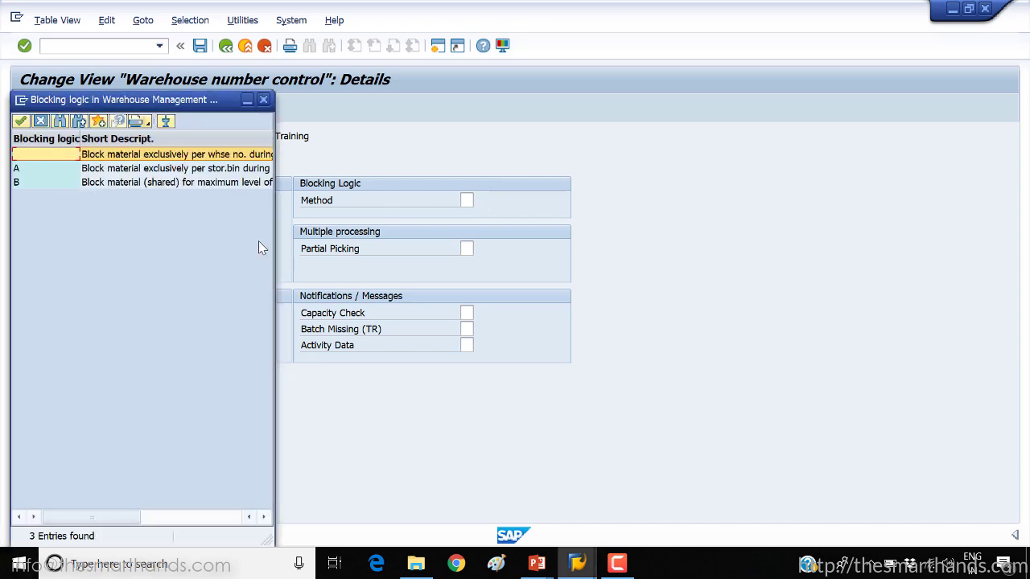
pyautogui.moveTo(274, 240); pyautogui.dragTo(623, 223)
pyautogui.moveTo(252, 103); pyautogui.dragTo(473, 97)
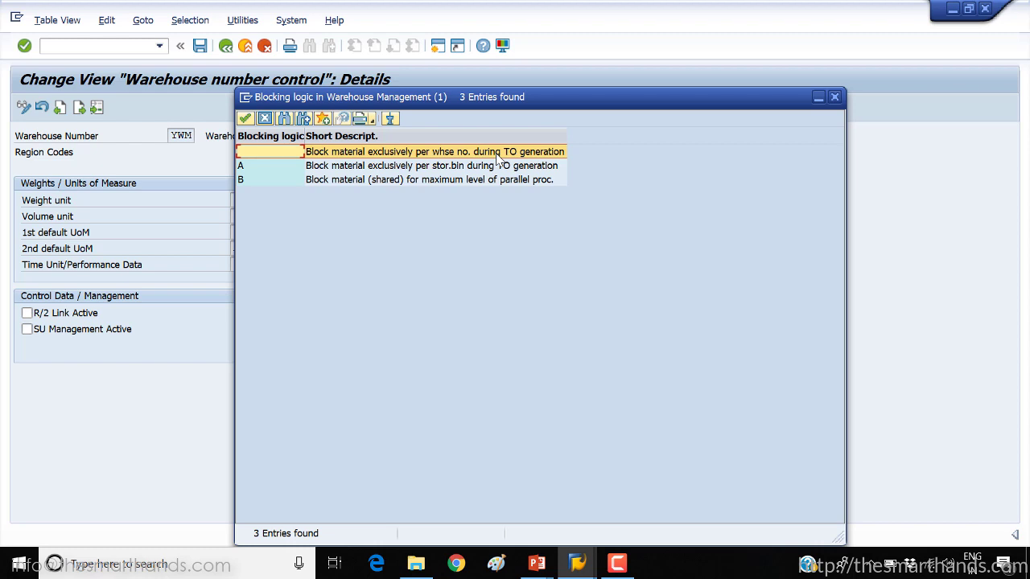
pyautogui.click(450, 166)
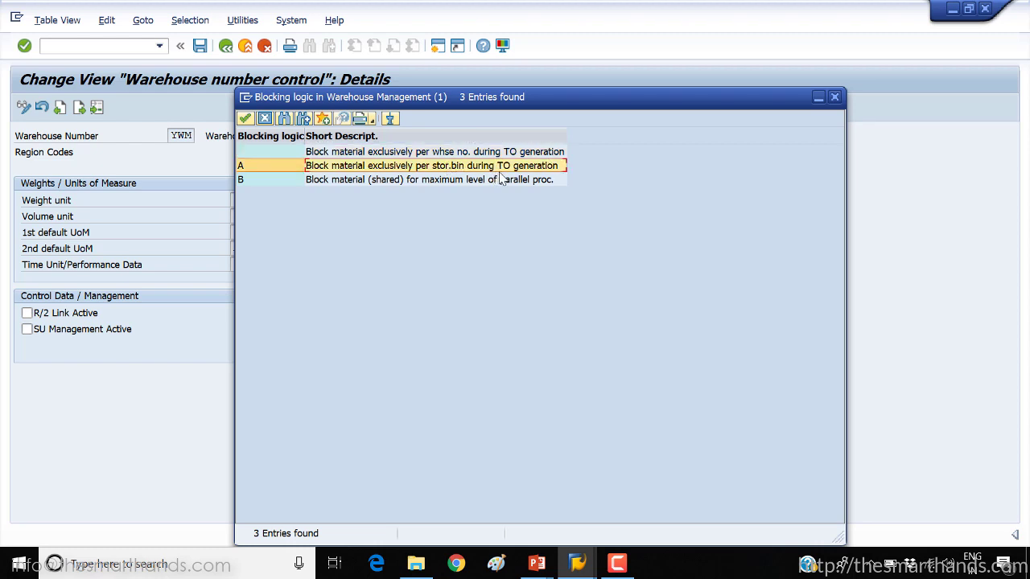
pyautogui.click(427, 180)
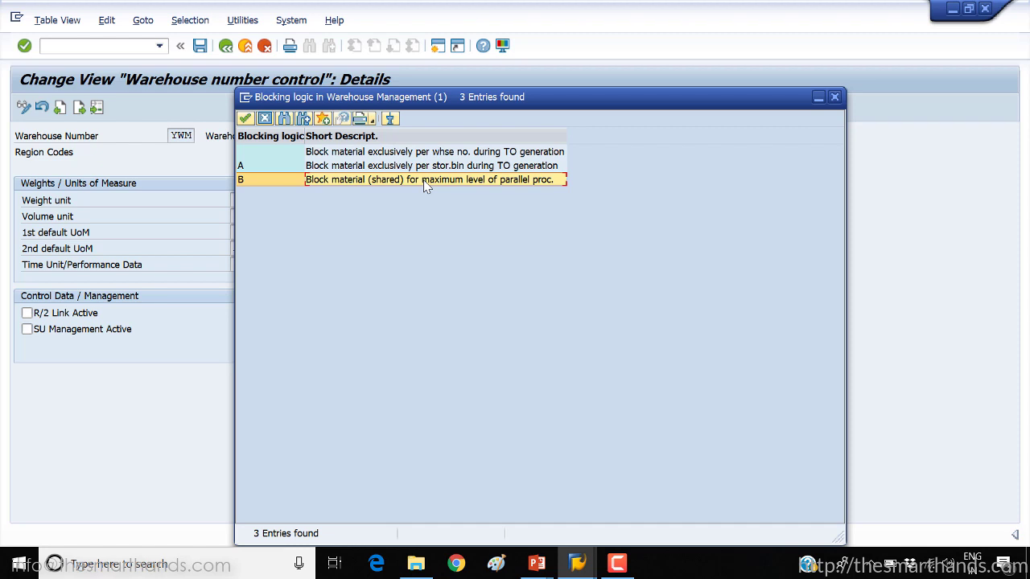
pyautogui.doubleClick(426, 180)
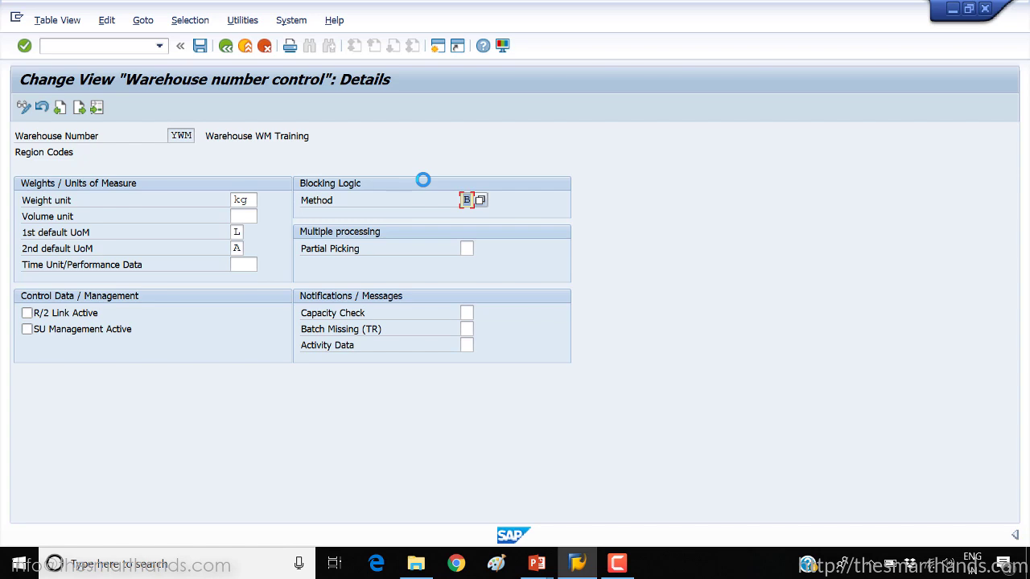
# Consult the field help for the blocking logic method and read the blank, A and B switch settings
pyautogui.press('F1')
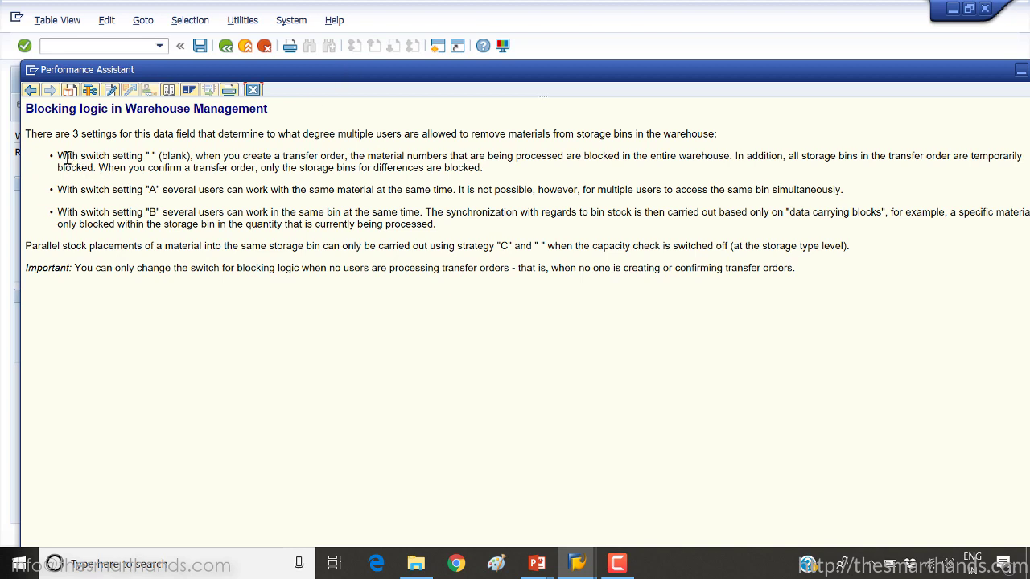
pyautogui.moveTo(59, 157); pyautogui.dragTo(157, 160)
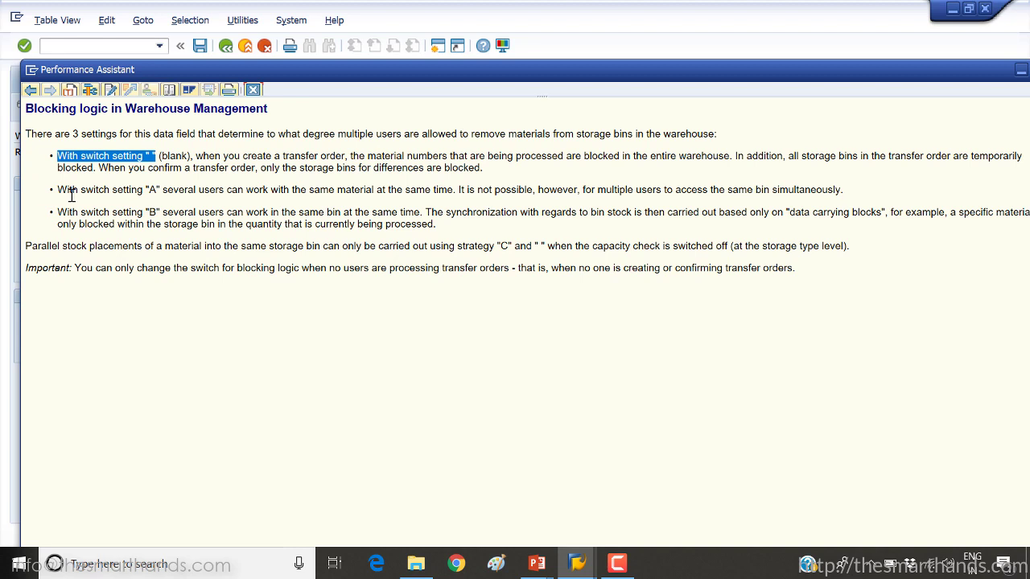
pyautogui.moveTo(58, 190); pyautogui.dragTo(433, 191)
pyautogui.click(126, 242)
pyautogui.moveTo(58, 212); pyautogui.dragTo(193, 214)
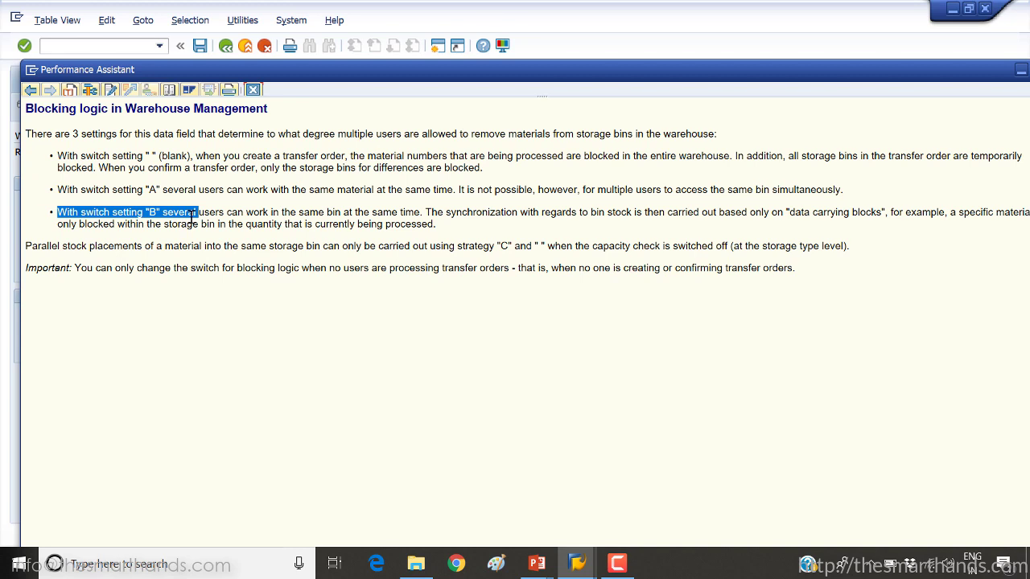
pyautogui.moveTo(193, 214); pyautogui.dragTo(198, 214)
pyautogui.click(228, 194)
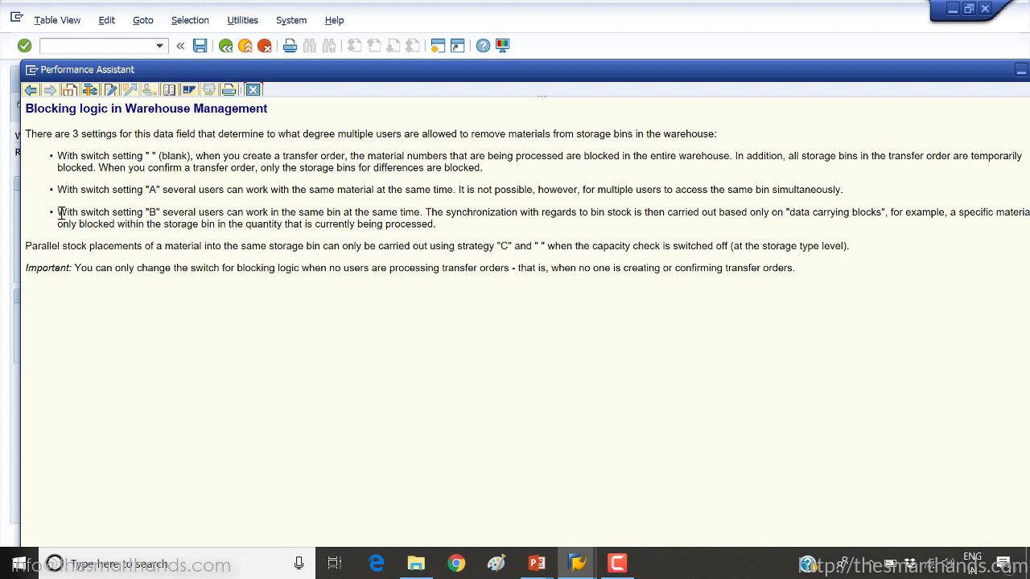
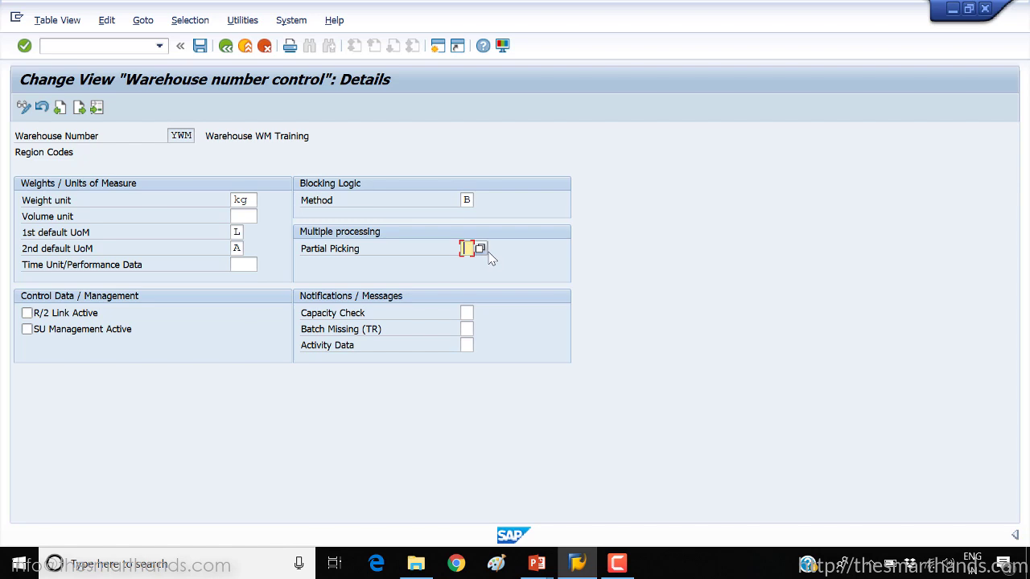
# Review the possible Partial Picking entries for multiple processing and read the field's help text
pyautogui.click(481, 249)
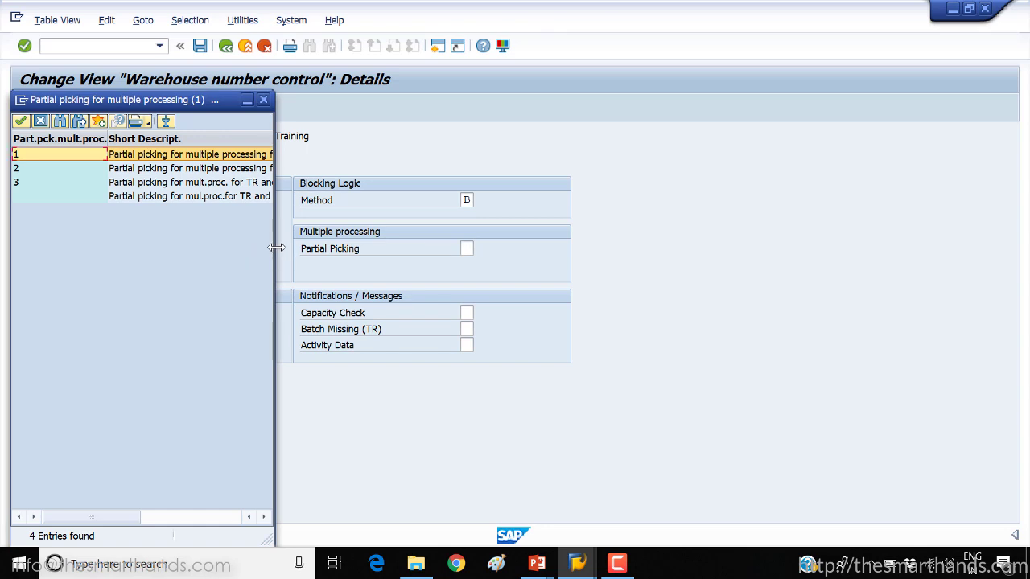
pyautogui.moveTo(277, 246); pyautogui.dragTo(477, 250)
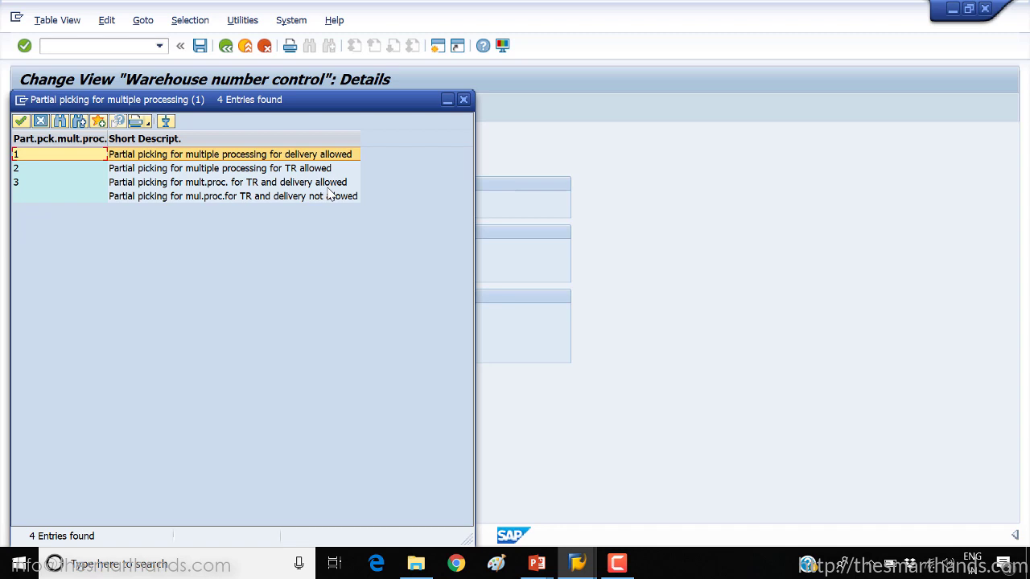
pyautogui.click(464, 100)
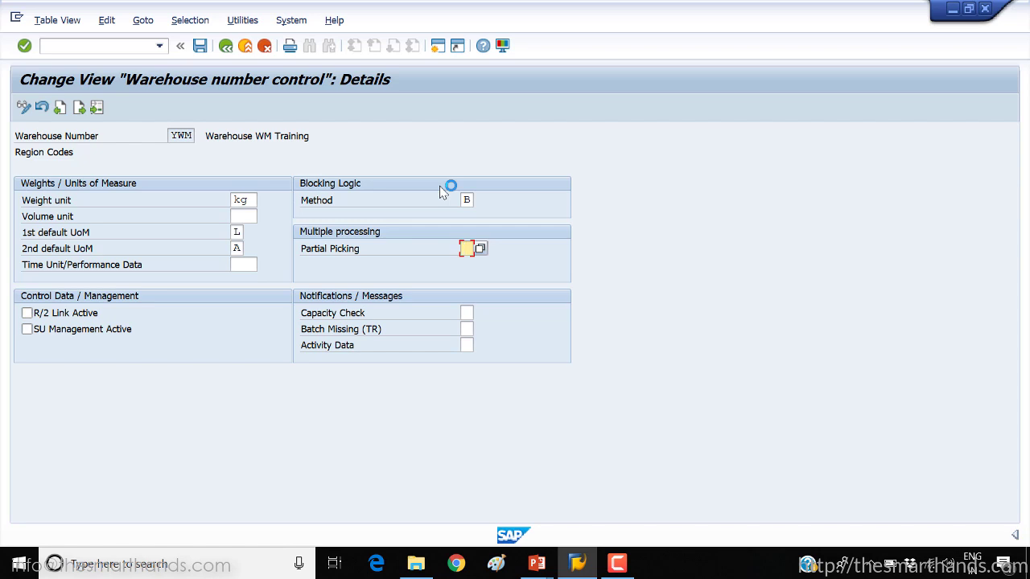
pyautogui.press('F1')
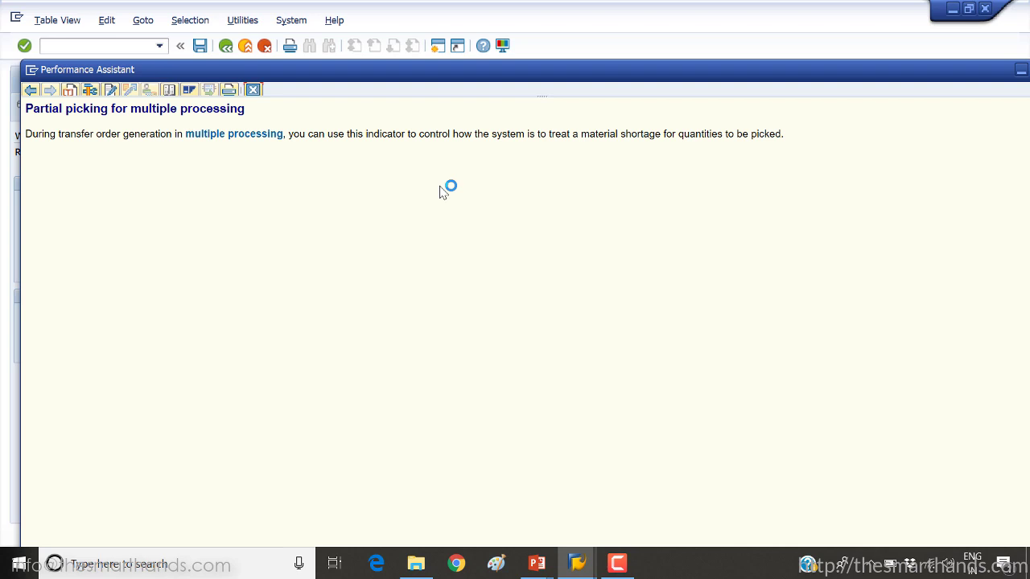
pyautogui.click(253, 90)
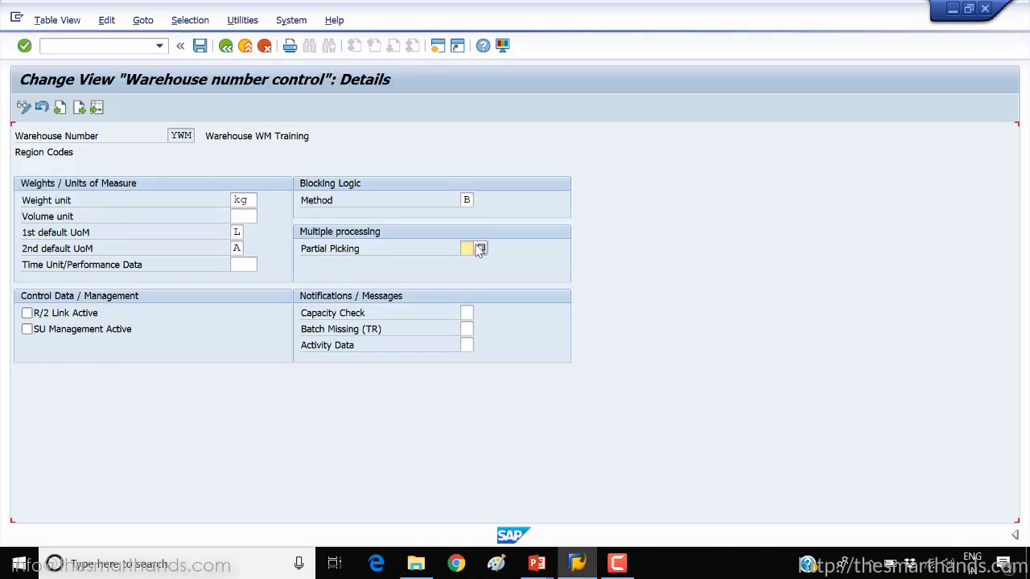
# Set Partial Picking to the blank entry, partial picking for TR and delivery not allowed
pyautogui.press('F1')
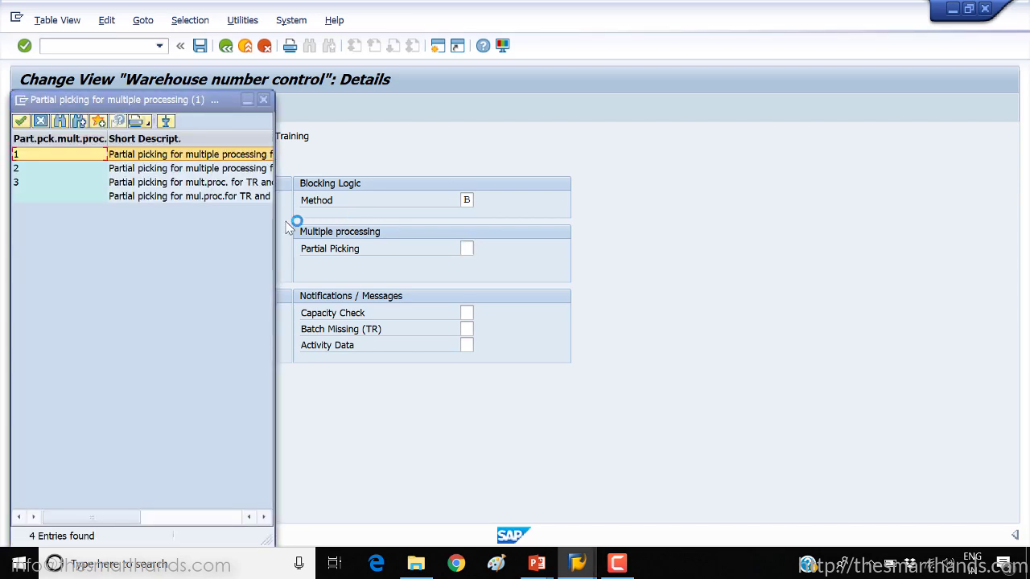
pyautogui.moveTo(273, 220); pyautogui.dragTo(535, 223)
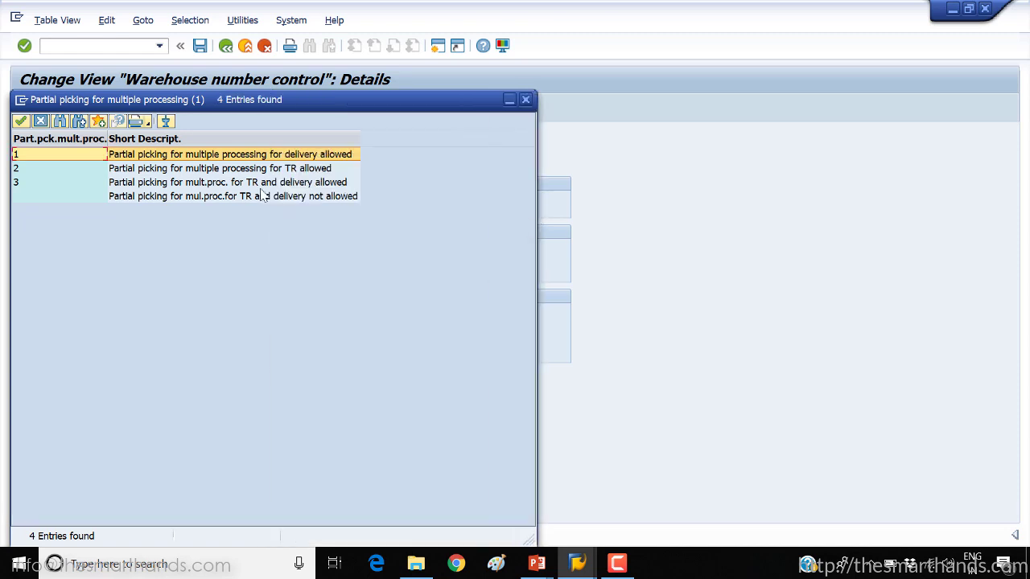
pyautogui.click(196, 197)
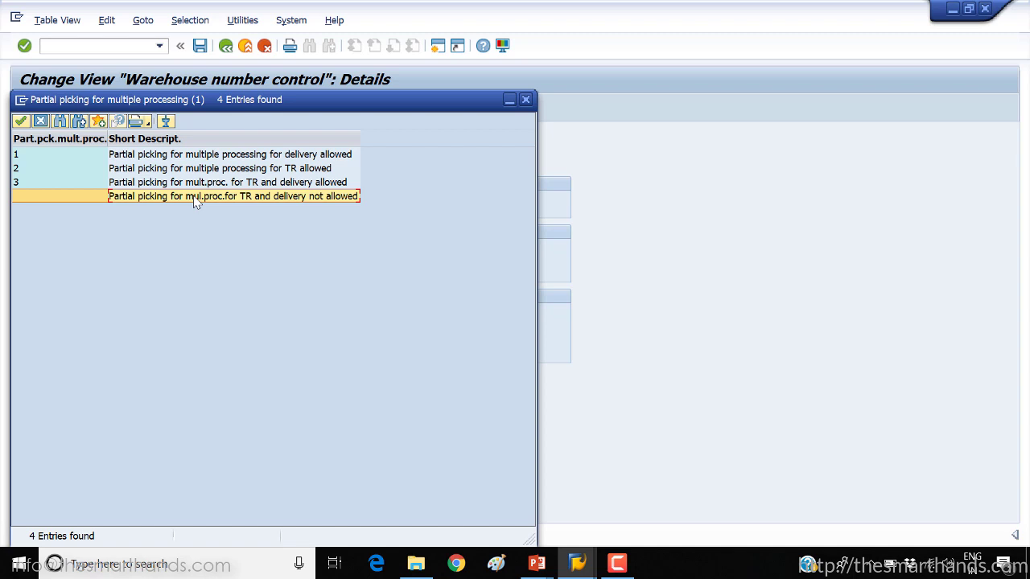
pyautogui.doubleClick(265, 201)
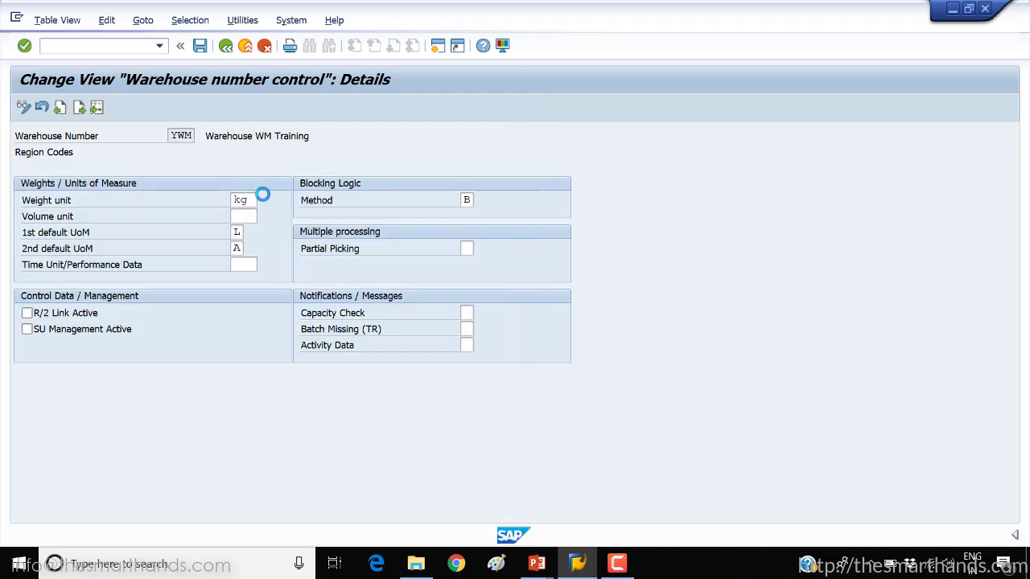
# Review the possible Capacity Check notification entries and read the field's help on missing capacity check data
pyautogui.click(467, 312)
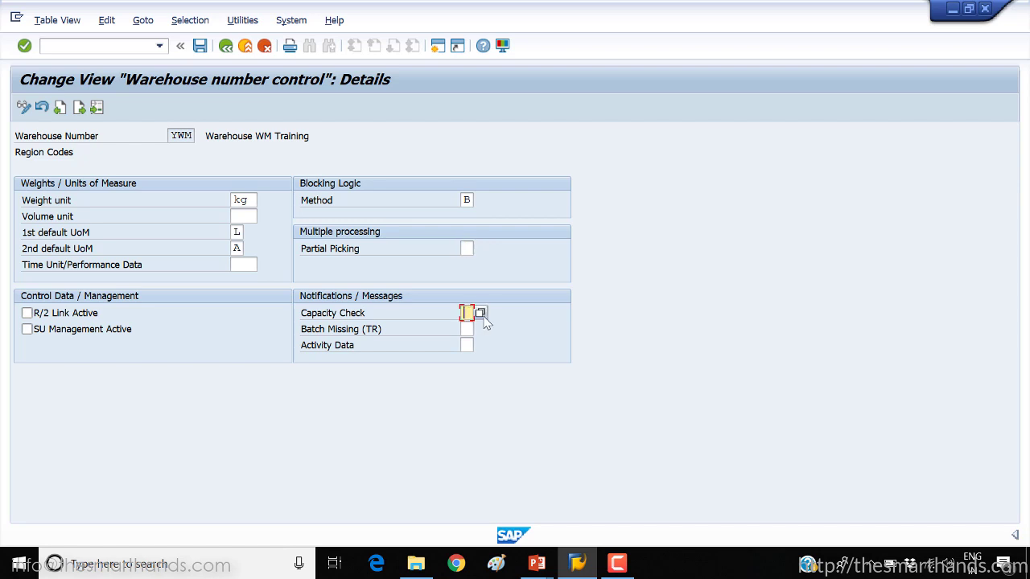
pyautogui.click(480, 313)
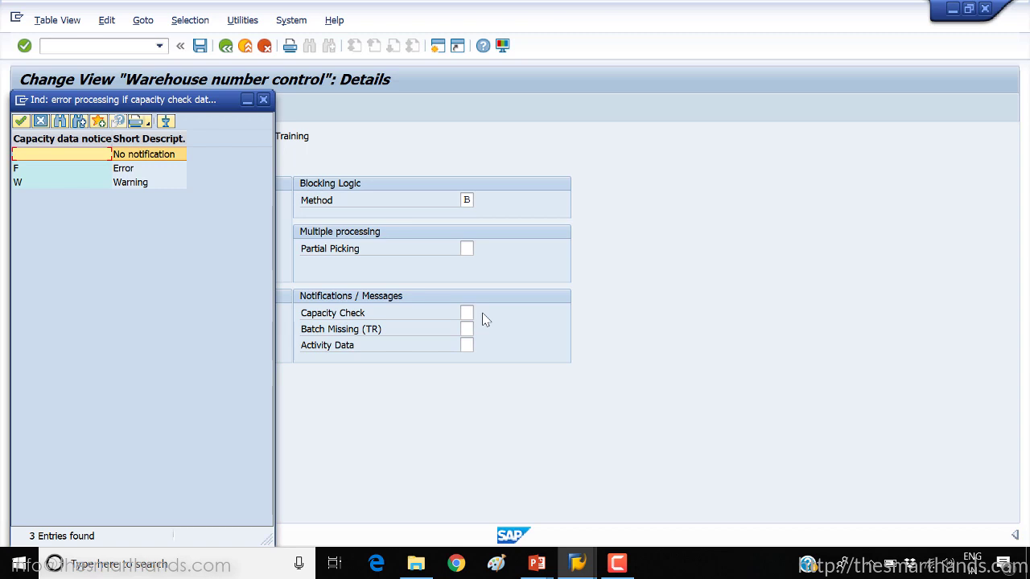
pyautogui.click(265, 102)
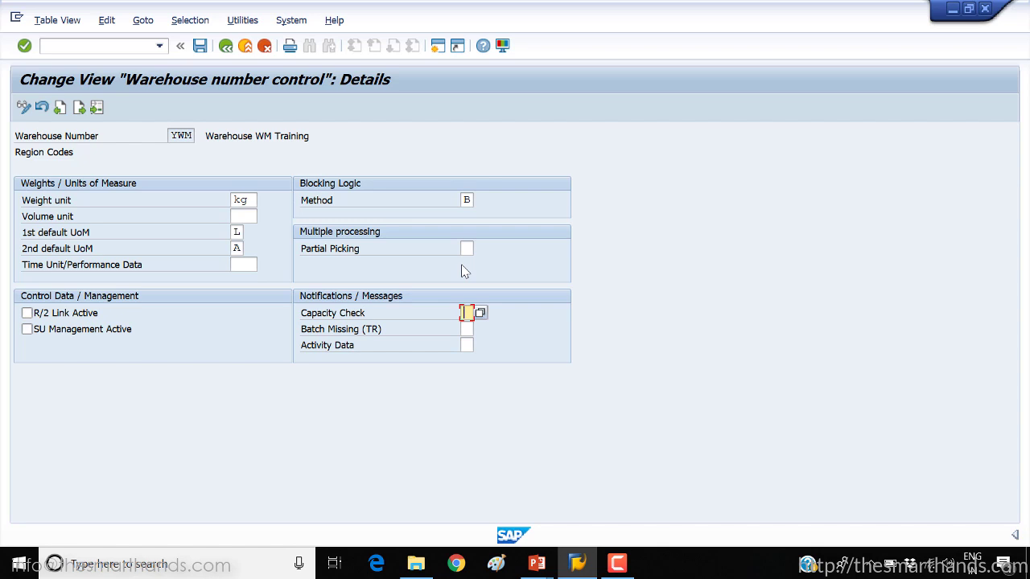
pyautogui.press('Return')
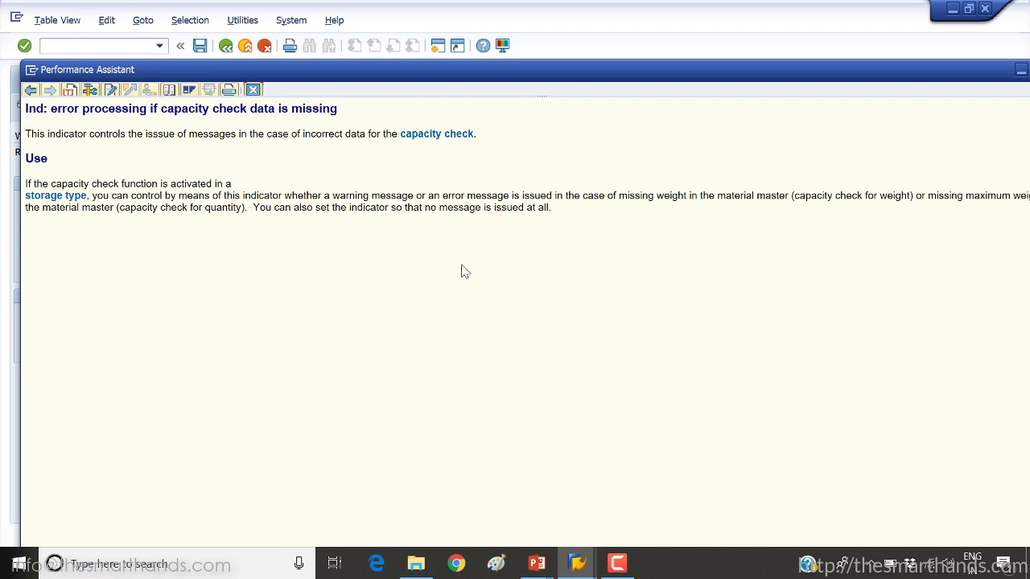
pyautogui.click(256, 91)
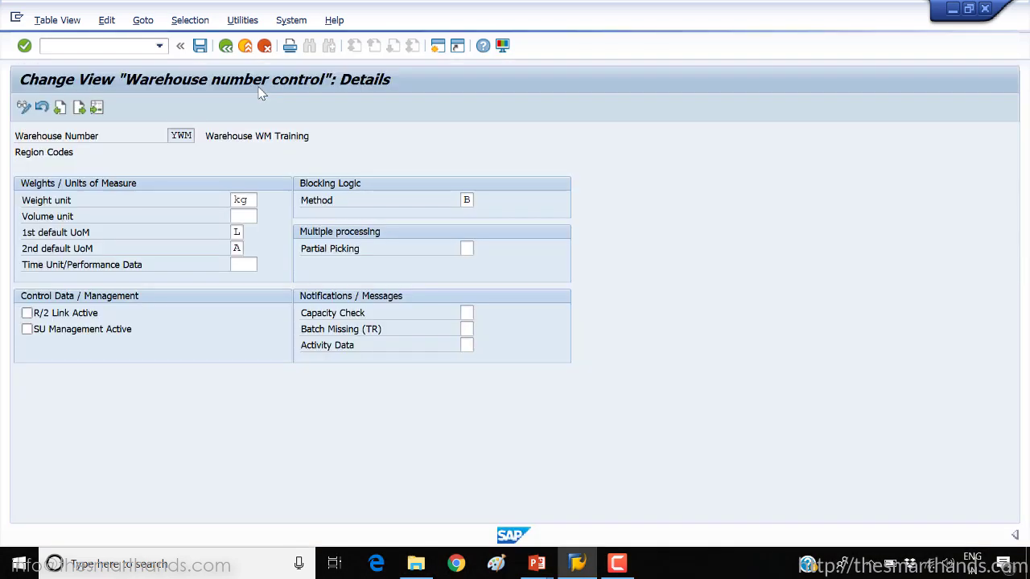
# Save the control parameters under the prompted customizing request, and open the number range assignment under Define Number Ranges in Master Data
pyautogui.click(200, 46)
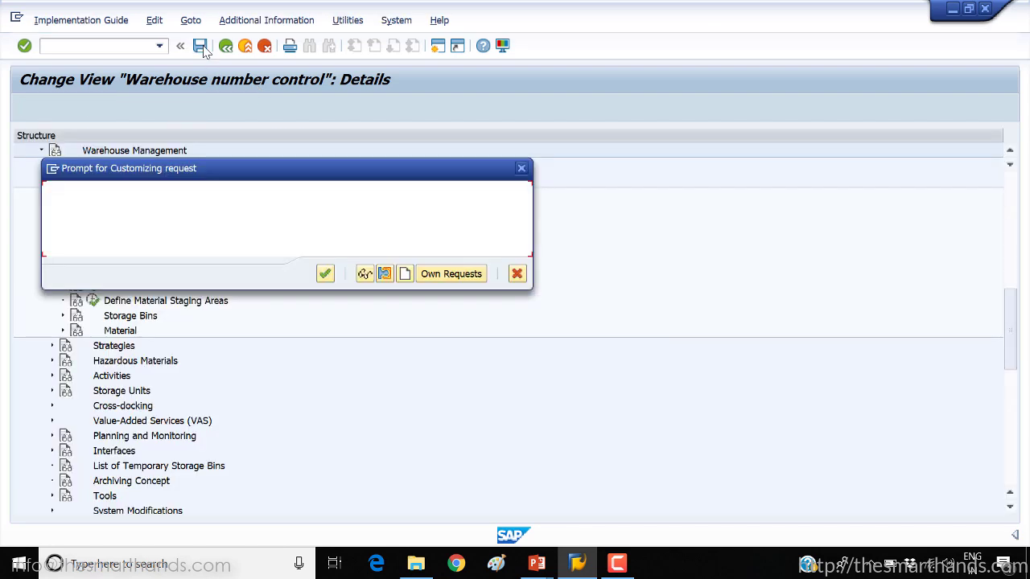
pyautogui.click(325, 274)
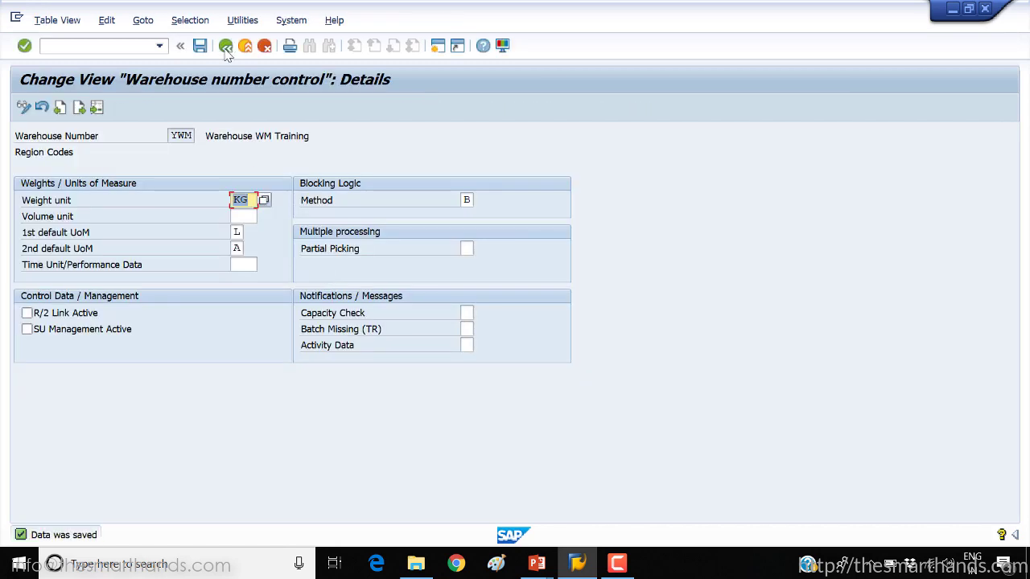
pyautogui.click(226, 46)
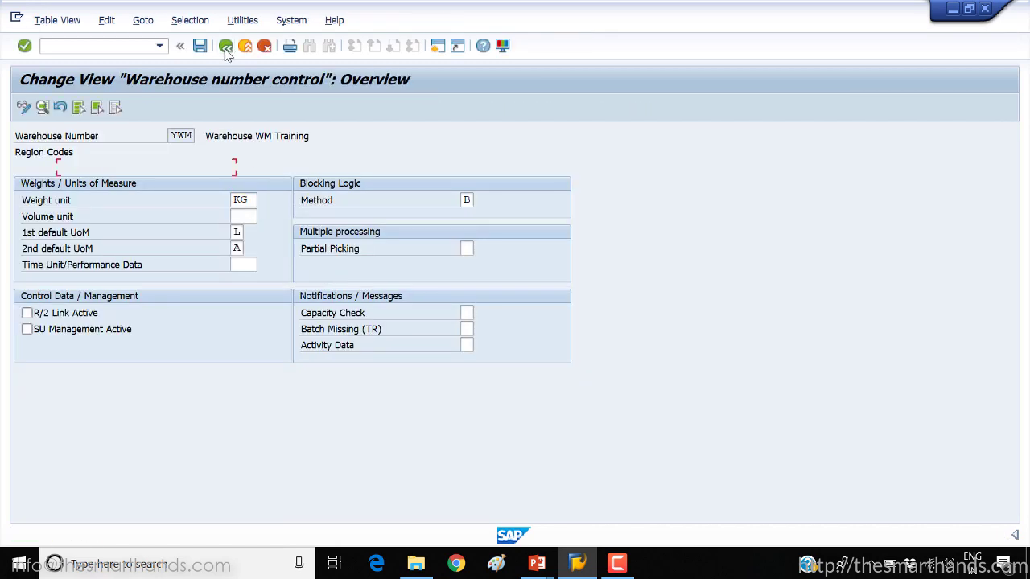
pyautogui.click(227, 47)
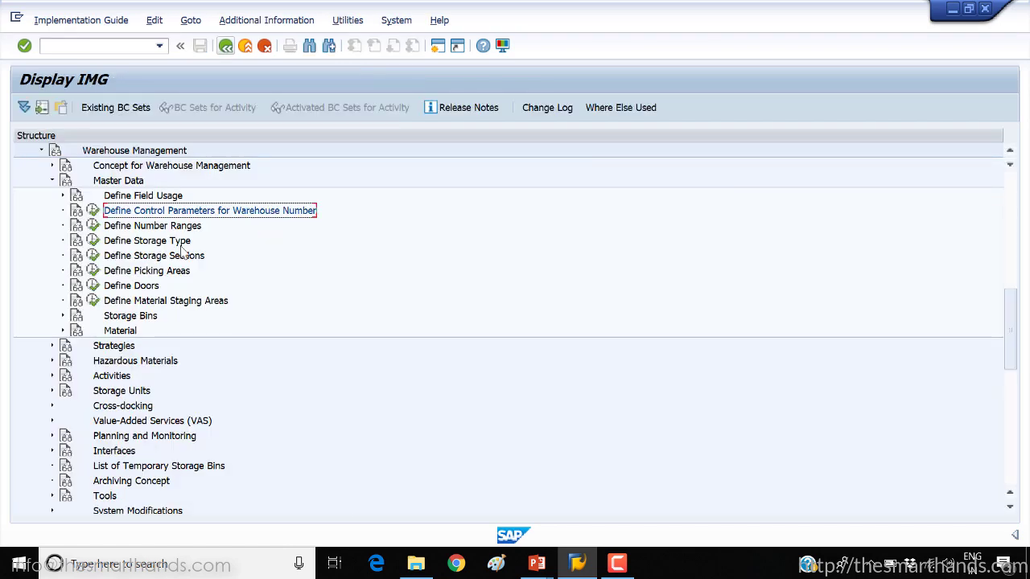
pyautogui.click(93, 226)
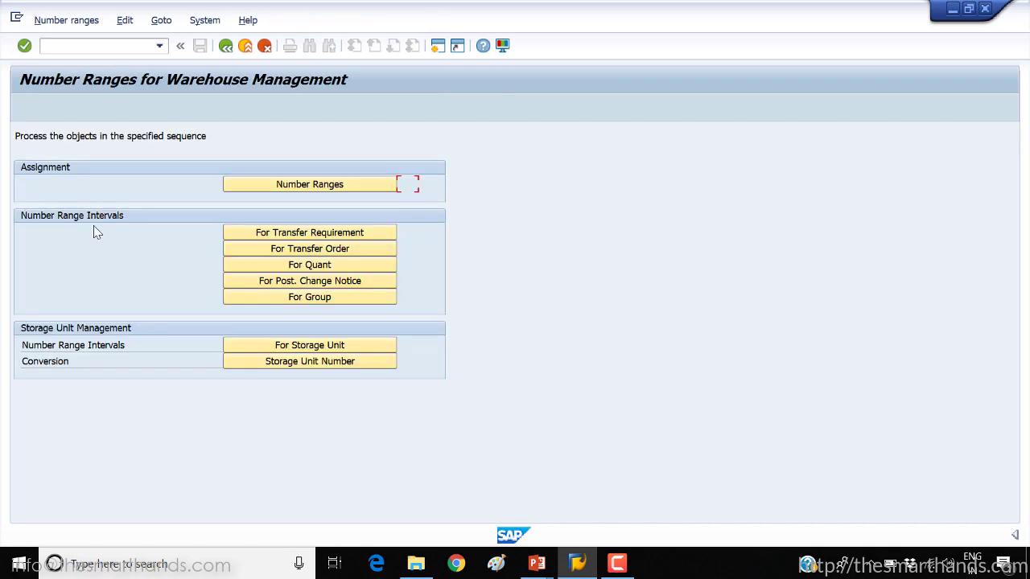
pyautogui.click(295, 186)
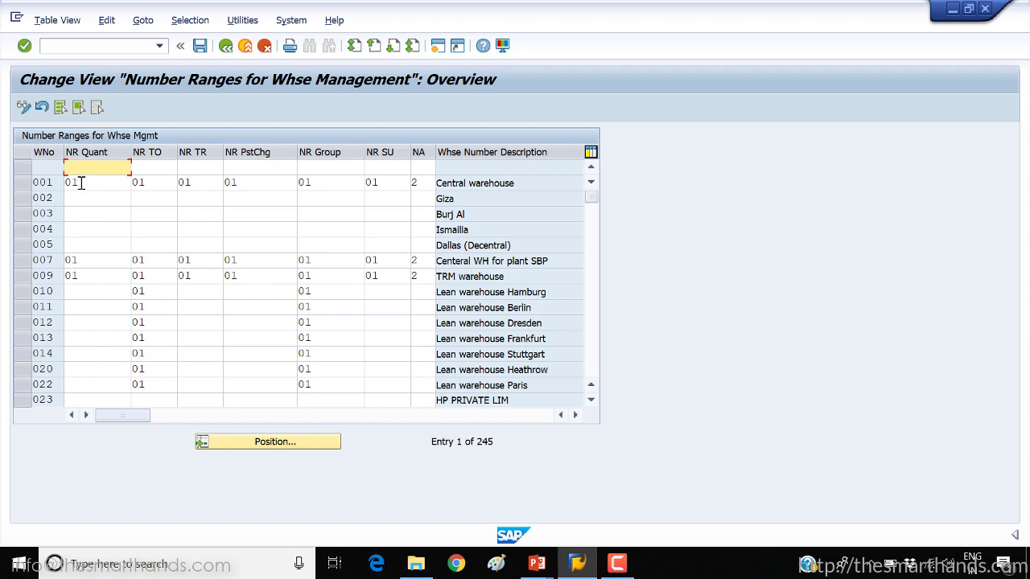
# Examine the quant, TO, TR, posting change and SU number range assignments of central warehouse 001
pyautogui.click(24, 183)
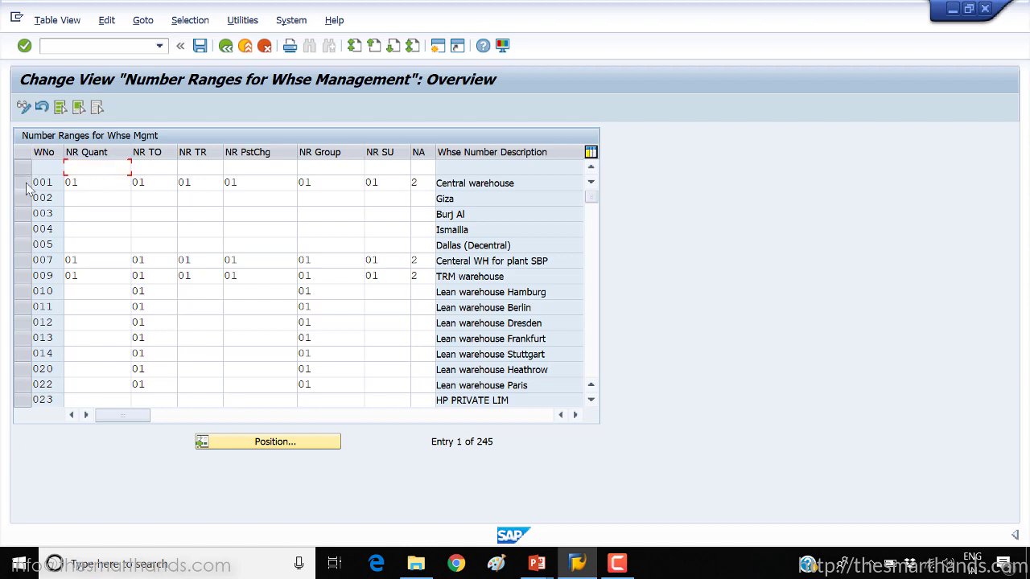
pyautogui.click(93, 184)
pyautogui.write('01')
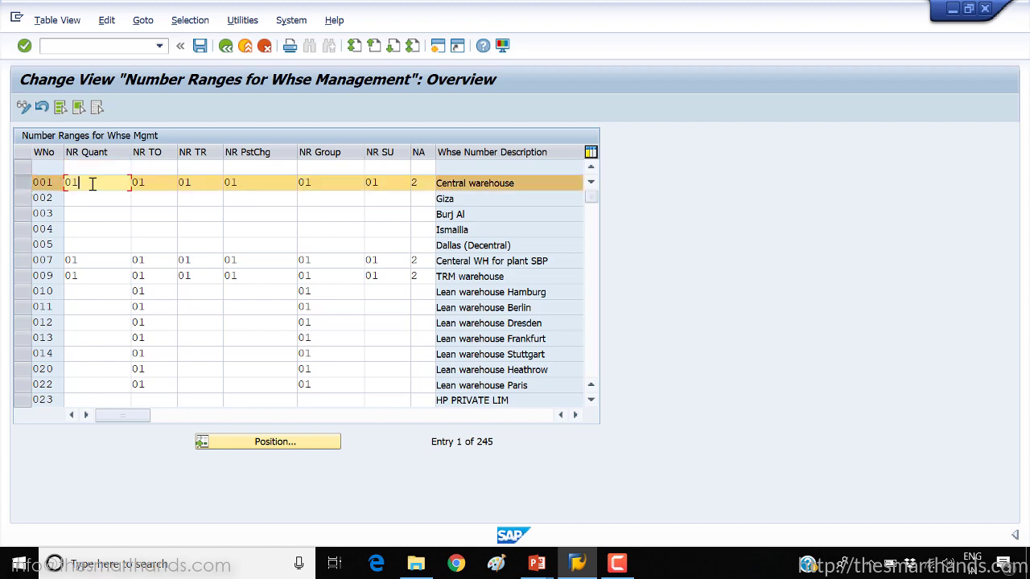
pyautogui.click(156, 182)
pyautogui.click(216, 178)
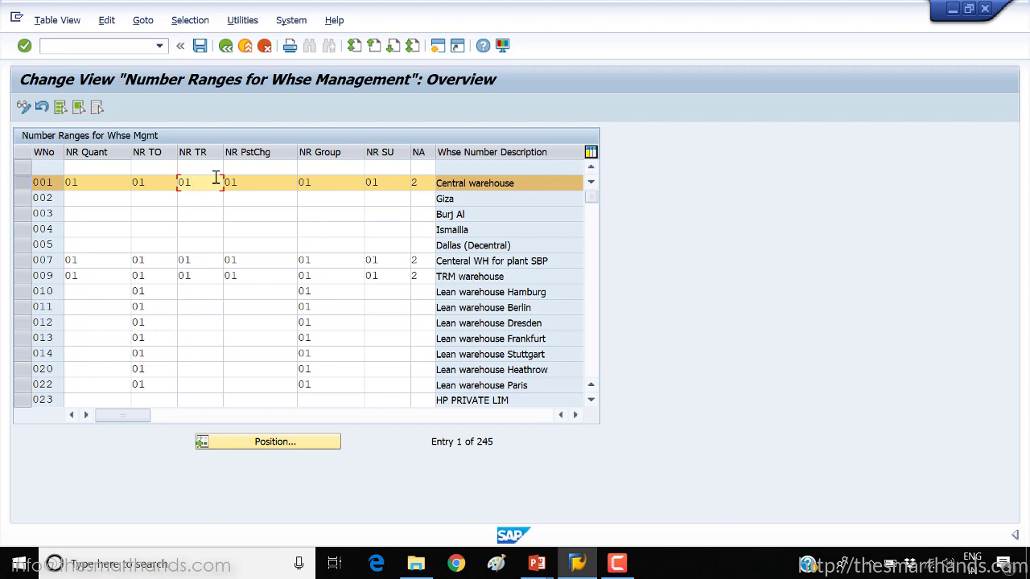
pyautogui.click(255, 184)
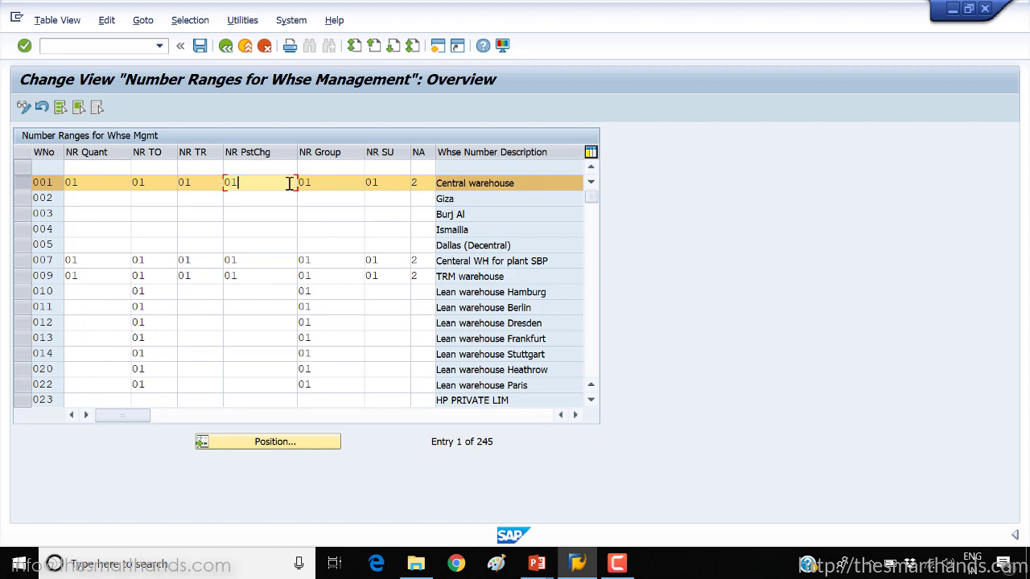
pyautogui.click(385, 181)
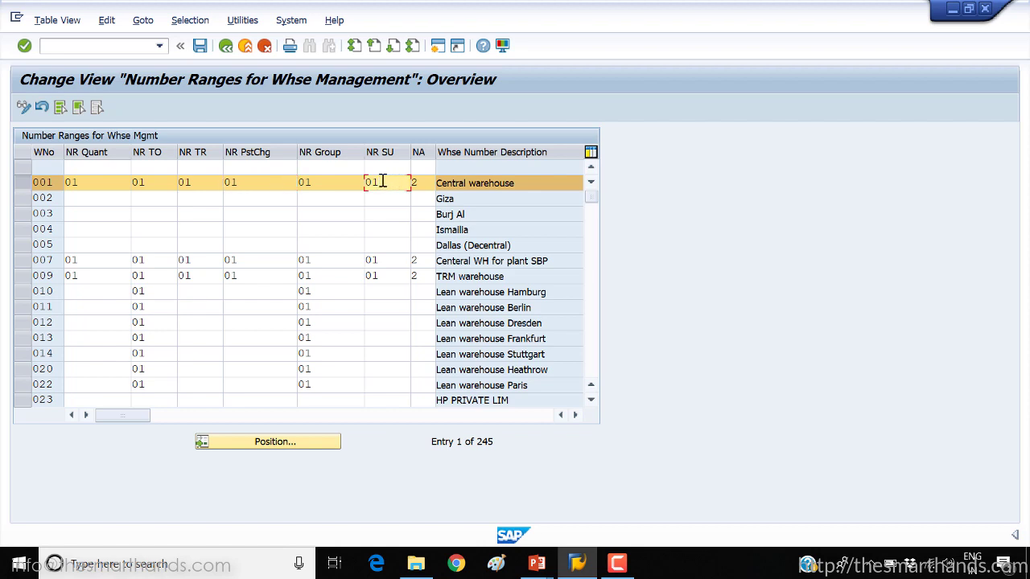
# Position the warehouse number range overview at the entry for warehouse YWM
pyautogui.moveTo(383, 182); pyautogui.dragTo(362, 182)
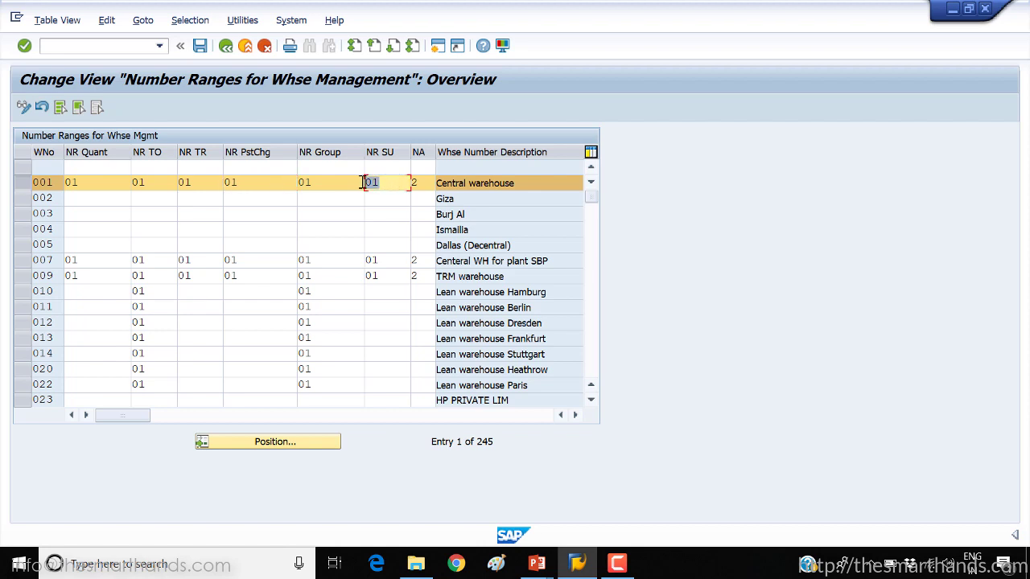
pyautogui.click(24, 184)
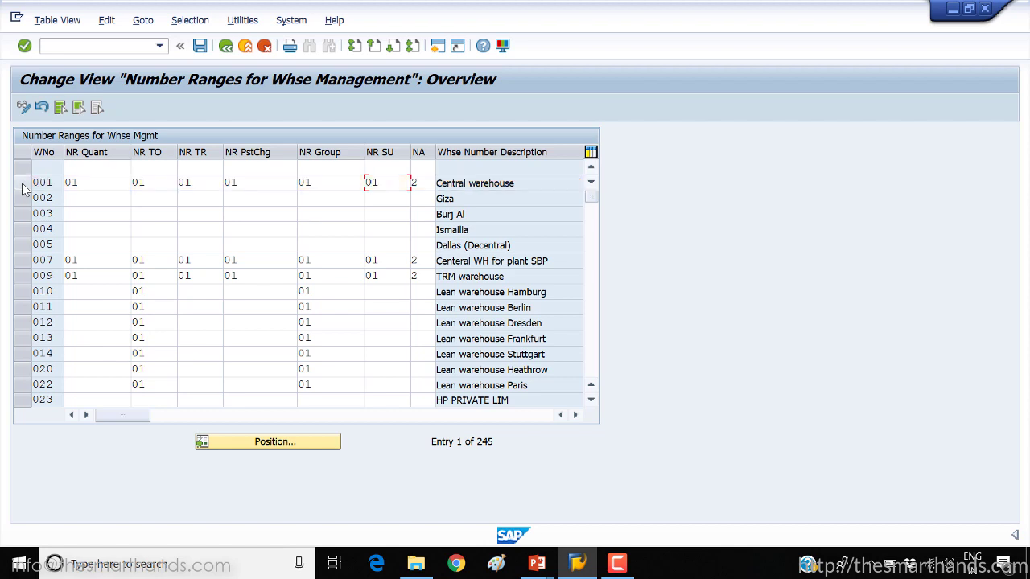
pyautogui.click(253, 442)
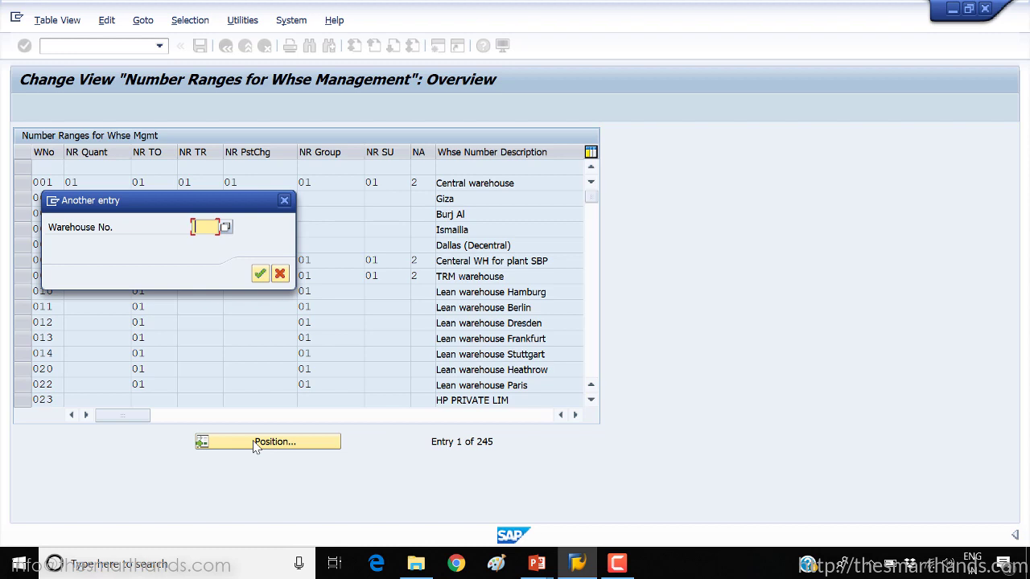
pyautogui.write('y')
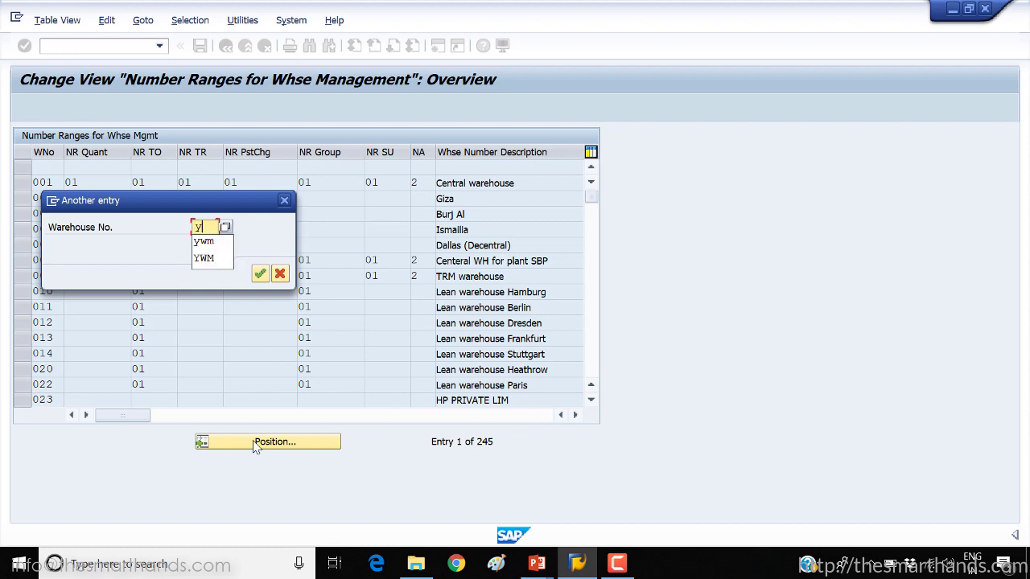
pyautogui.write('em')
pyautogui.press('BackSpace')
pyautogui.press('BackSpace')
pyautogui.write('wm')
pyautogui.press('Return')
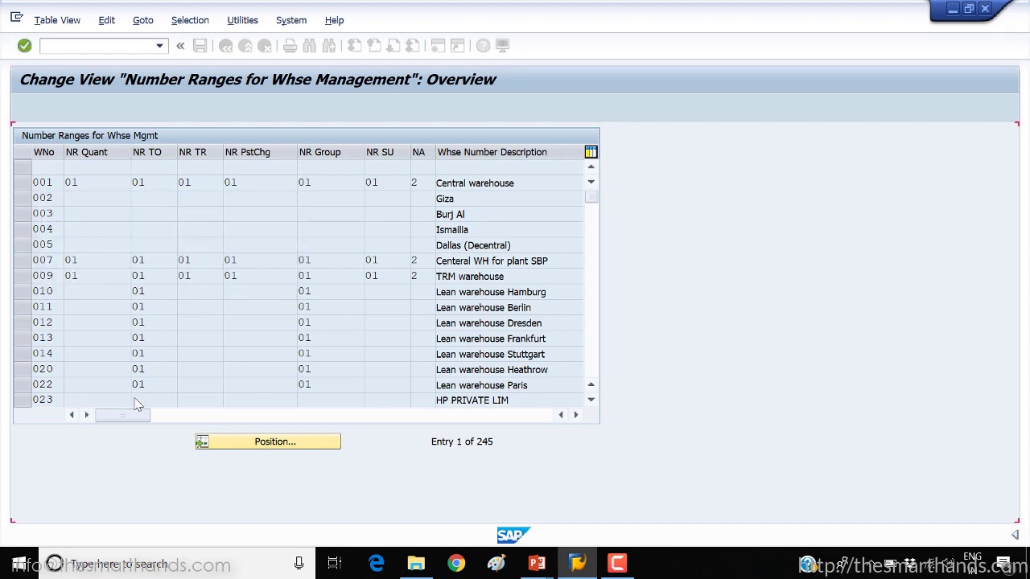
# Assign number range 01 to quant, TO, TR, posting change, group and SU for warehouse YWM, and set NA to 2
pyautogui.click(115, 164)
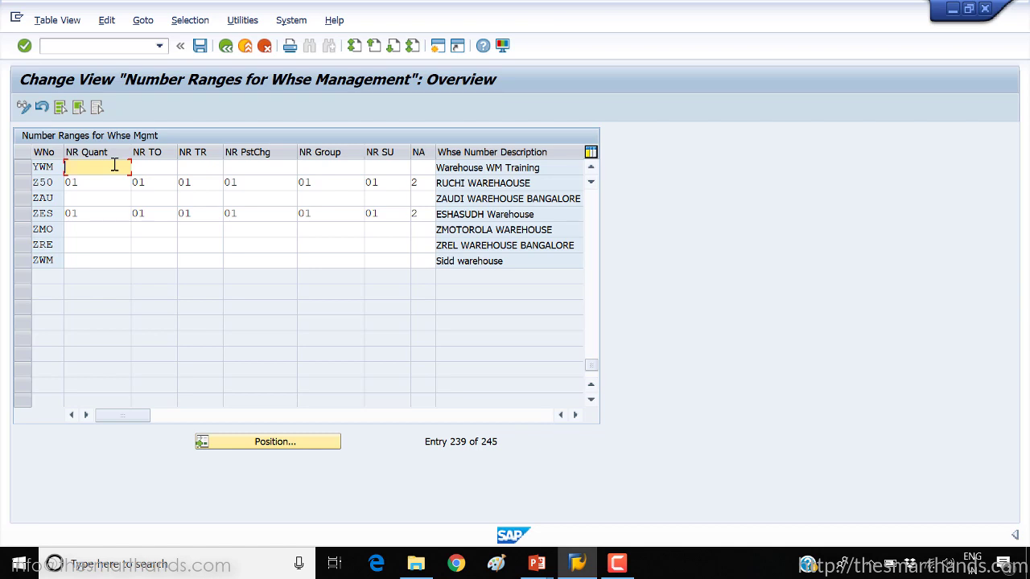
pyautogui.write('01')
pyautogui.click(159, 163)
pyautogui.write('01')
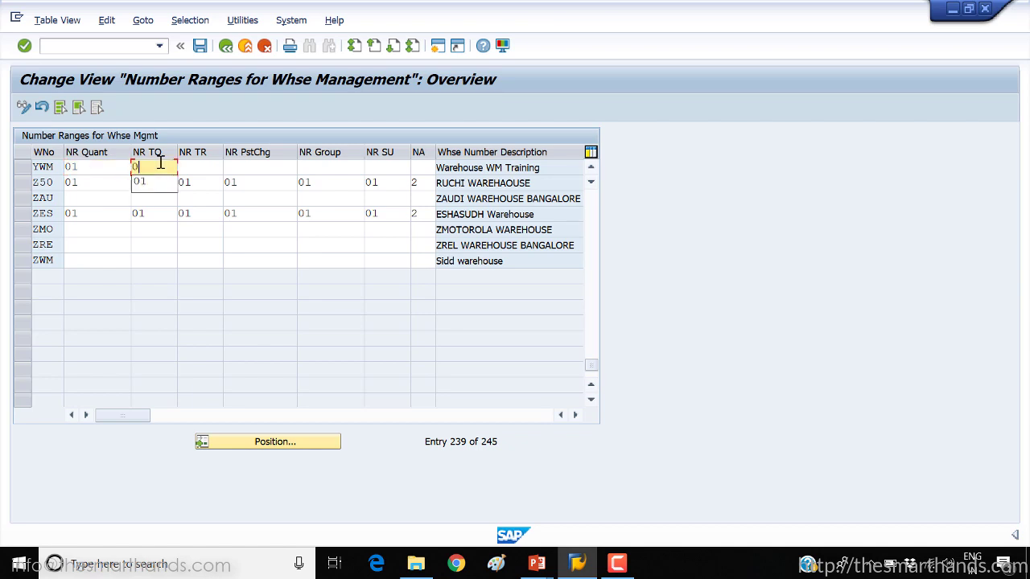
pyautogui.click(200, 167)
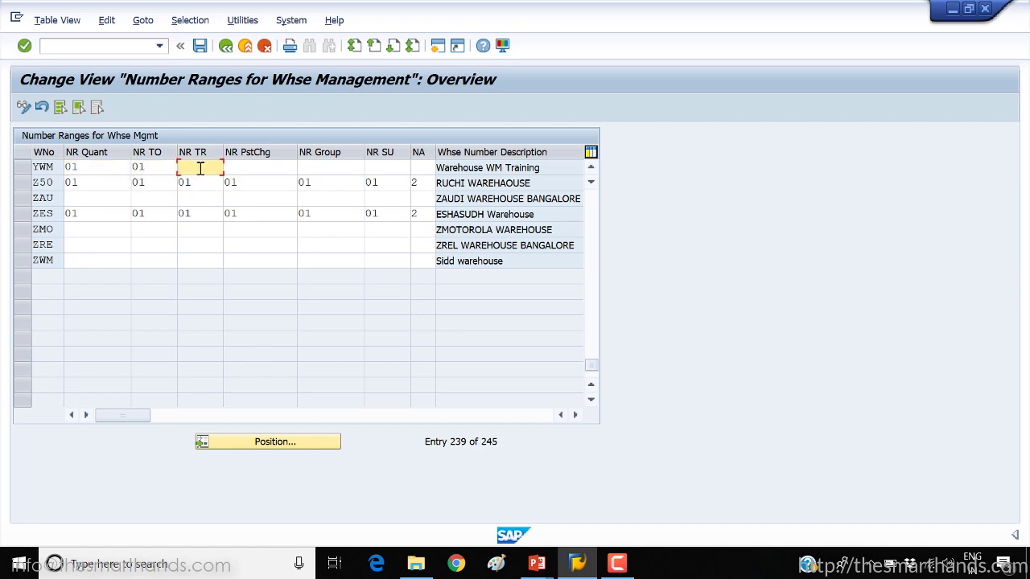
pyautogui.click(260, 164)
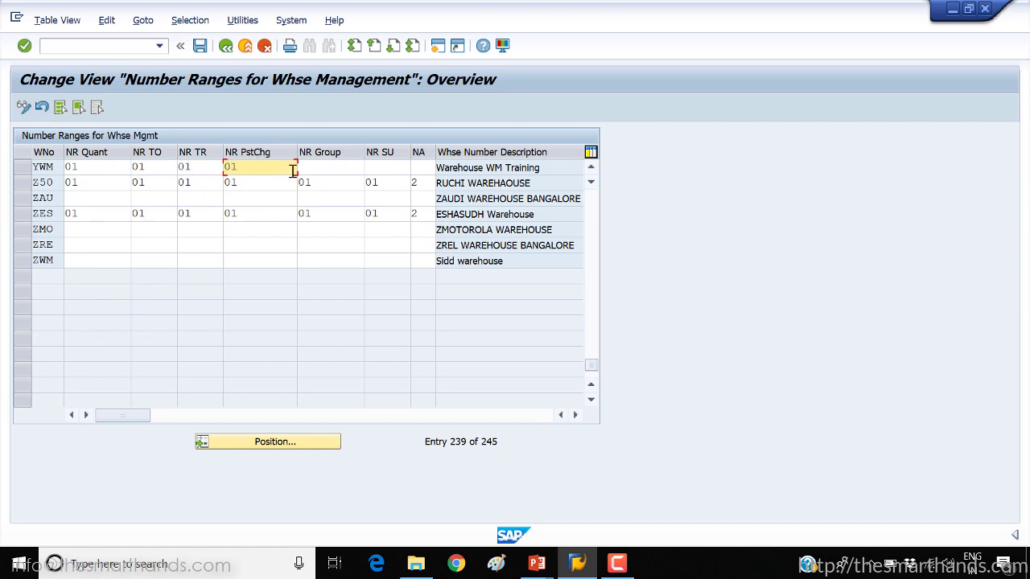
pyautogui.click(334, 169)
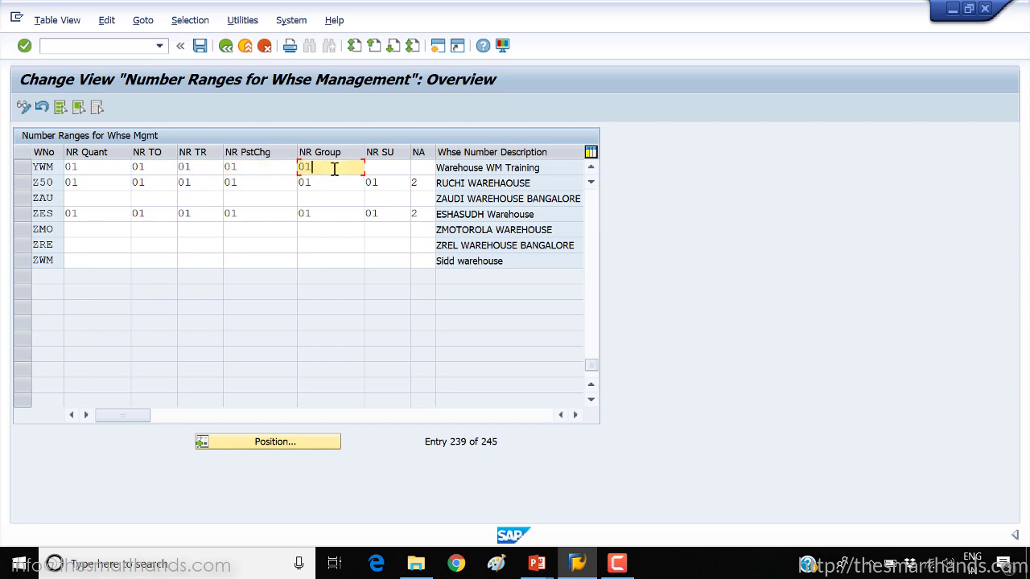
pyautogui.write('01')
pyautogui.click(397, 165)
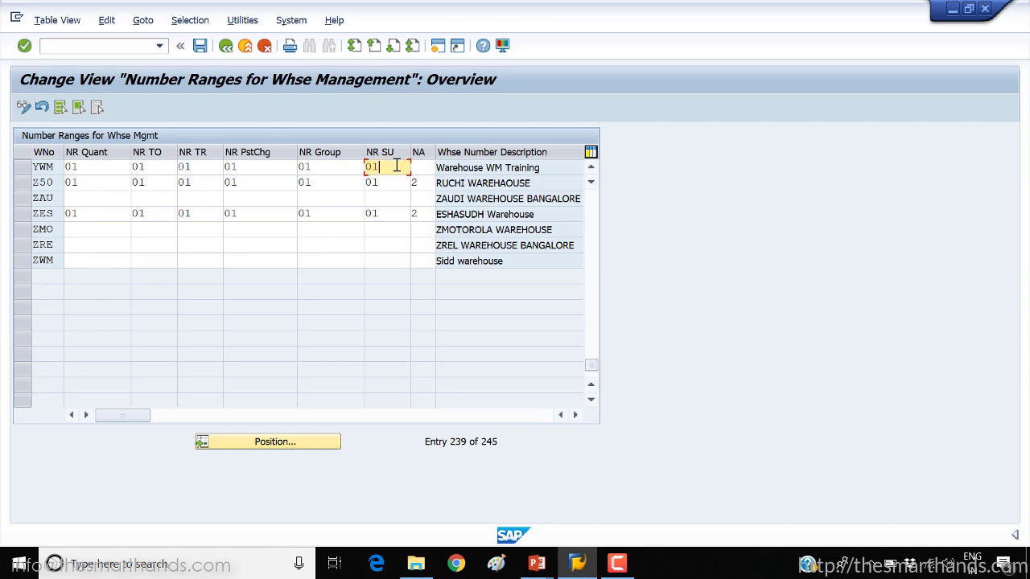
pyautogui.click(431, 168)
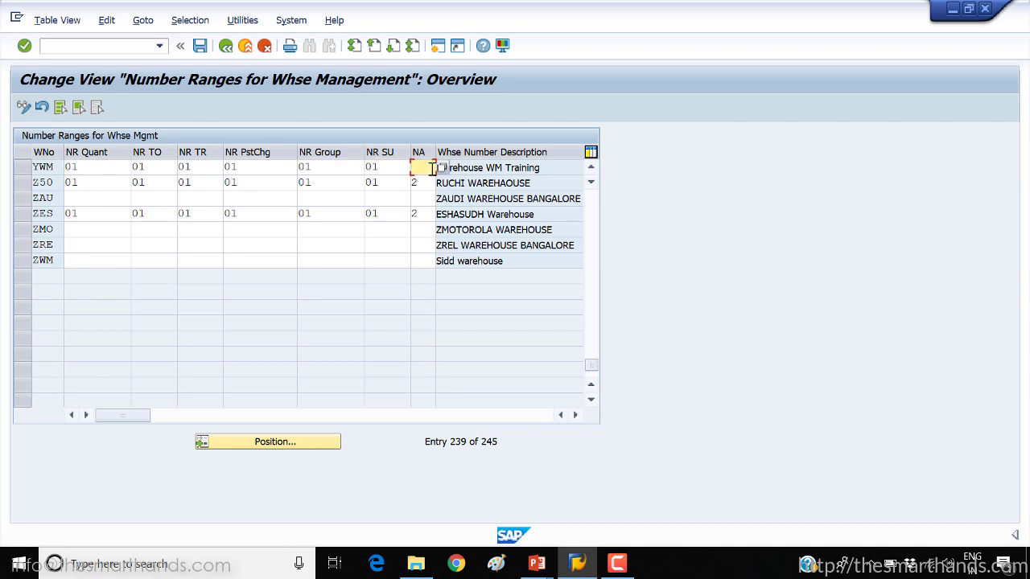
# Save YWM's number range assignment under the prompted customizing request and return to the warehouse management number range overview
pyautogui.click(200, 46)
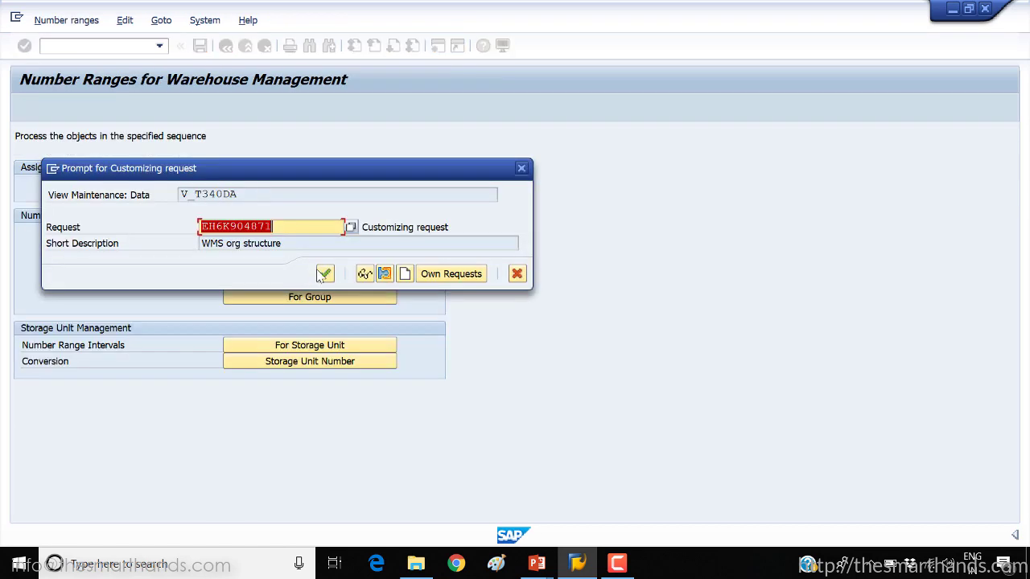
pyautogui.click(326, 274)
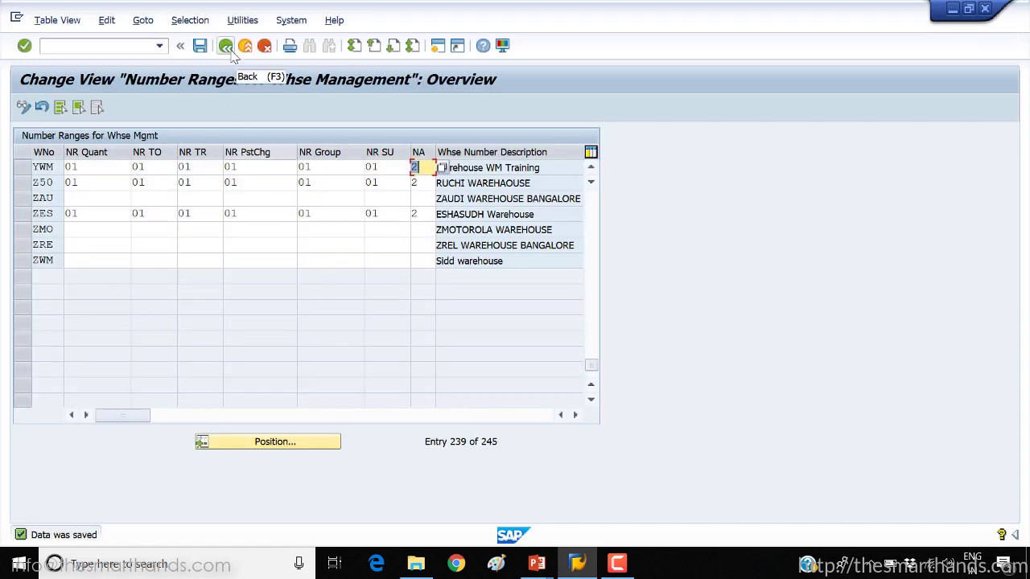
pyautogui.press('F3')
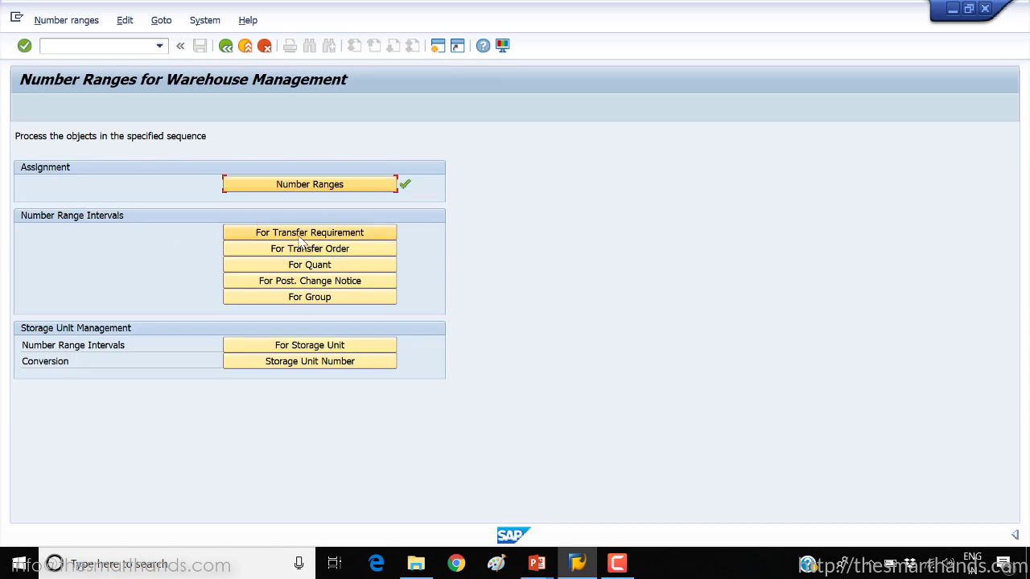
# Reopen the number range assignments and review the quant, TO and TR entries of central warehouse 001
pyautogui.click(307, 185)
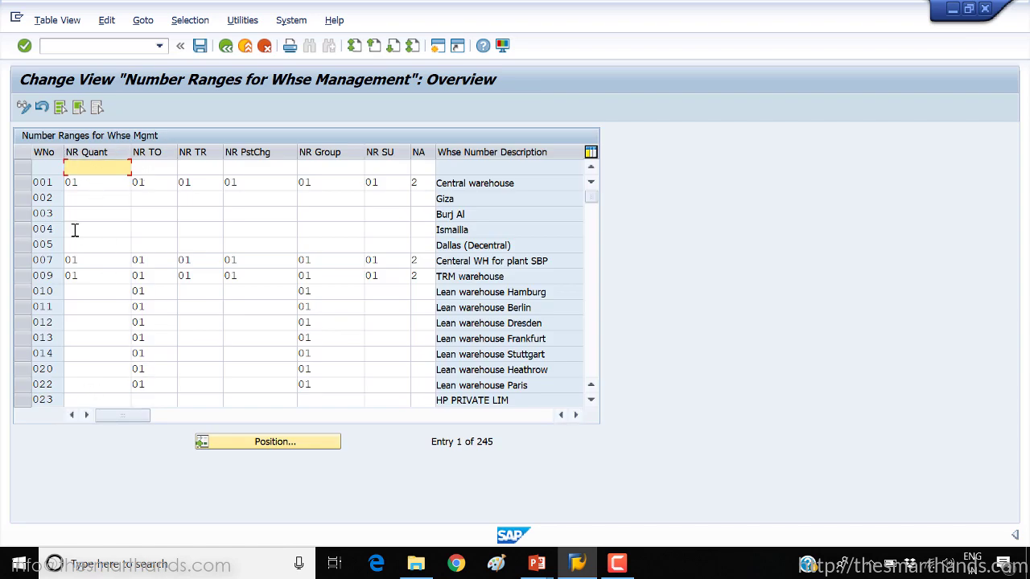
pyautogui.click(92, 182)
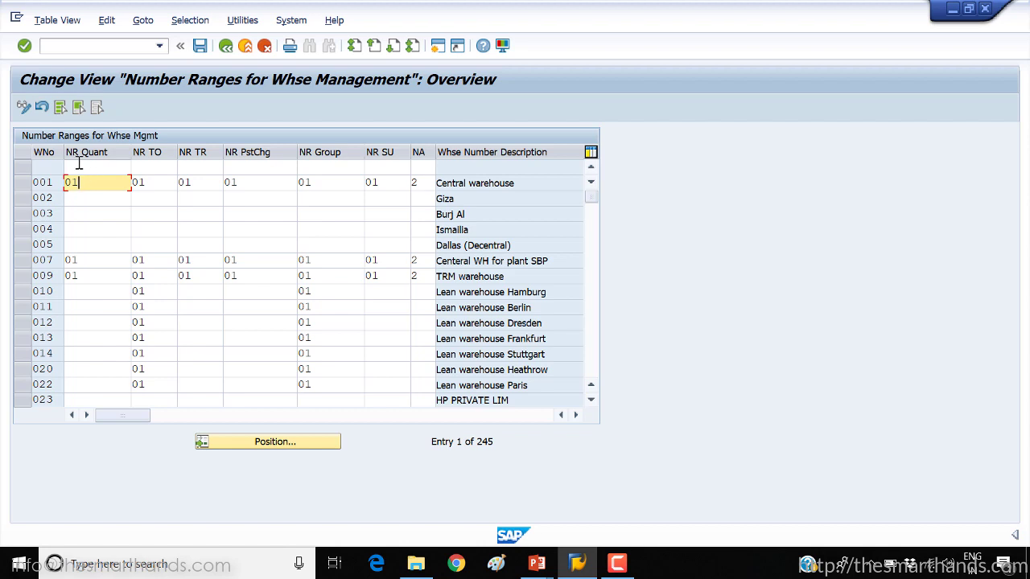
pyautogui.click(164, 181)
pyautogui.click(189, 182)
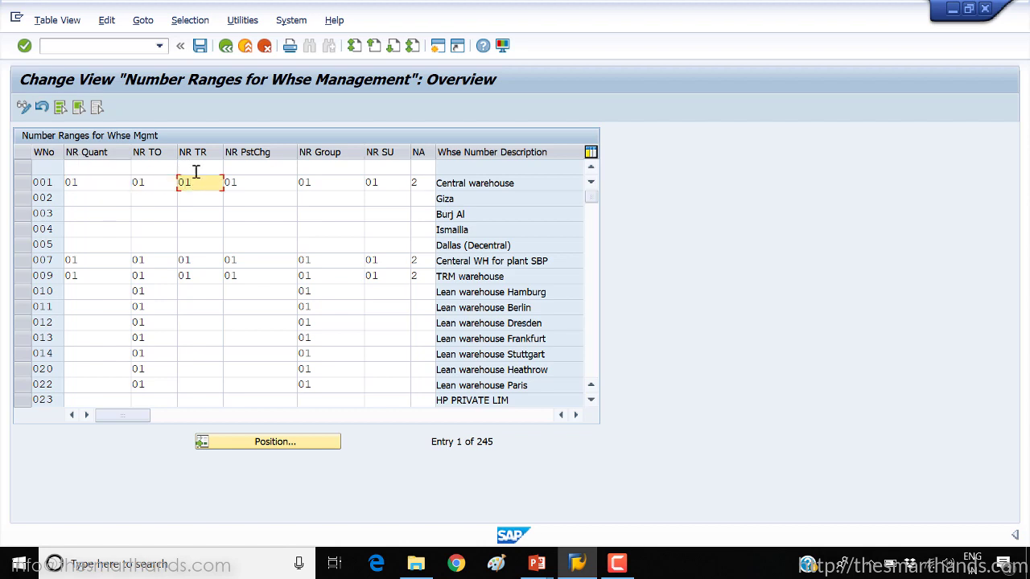
pyautogui.click(226, 47)
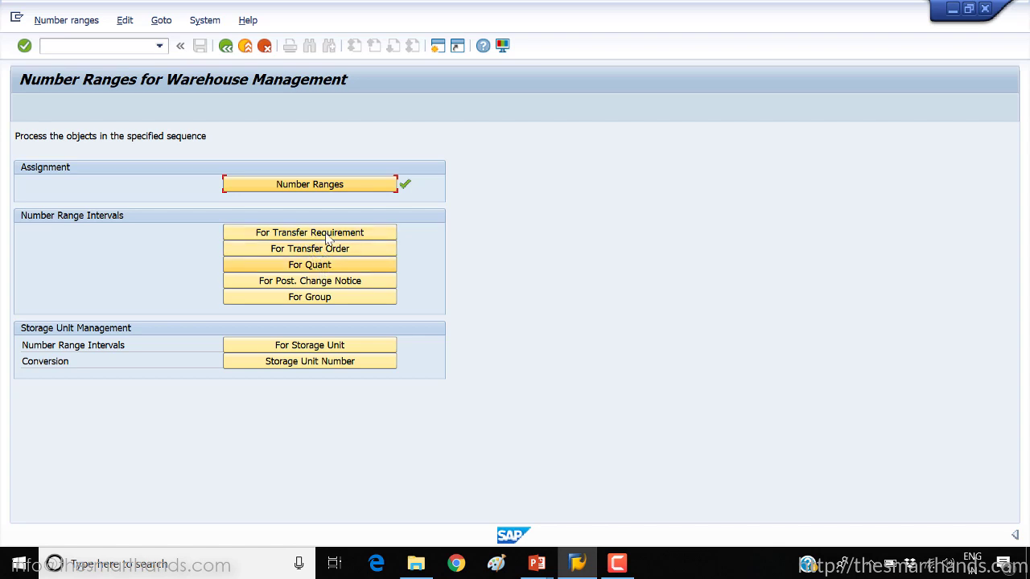
# Display the transfer requirement intervals of warehouse 001 and examine the interval's from number, to number and number range status
pyautogui.click(326, 234)
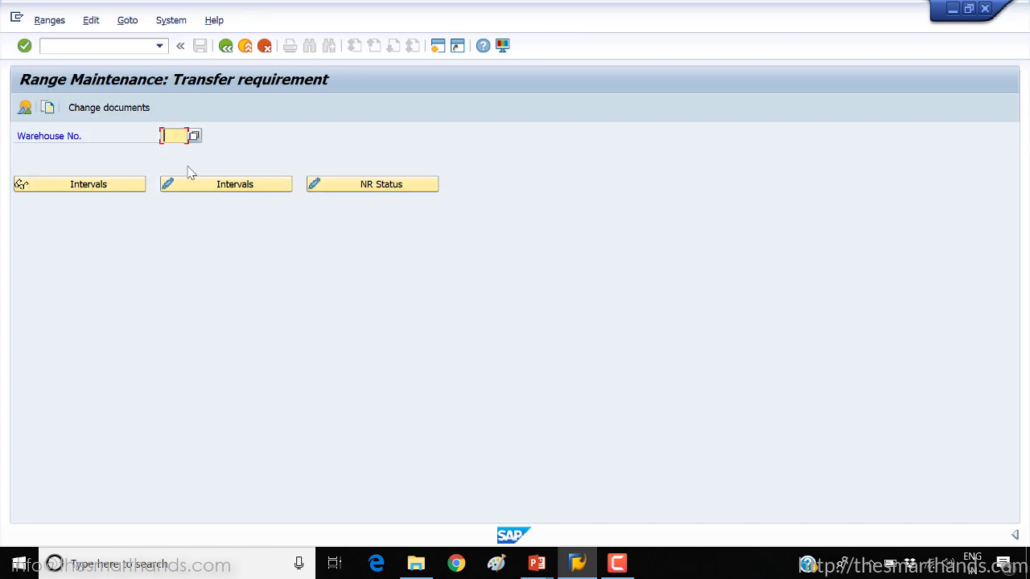
pyautogui.write('001')
pyautogui.click(104, 192)
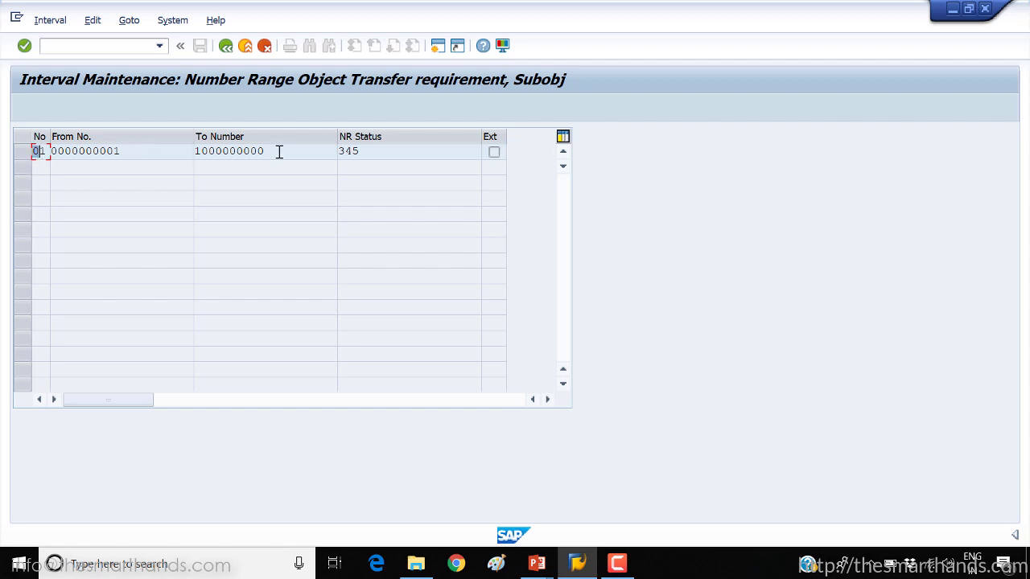
pyautogui.moveTo(127, 153); pyautogui.dragTo(50, 155)
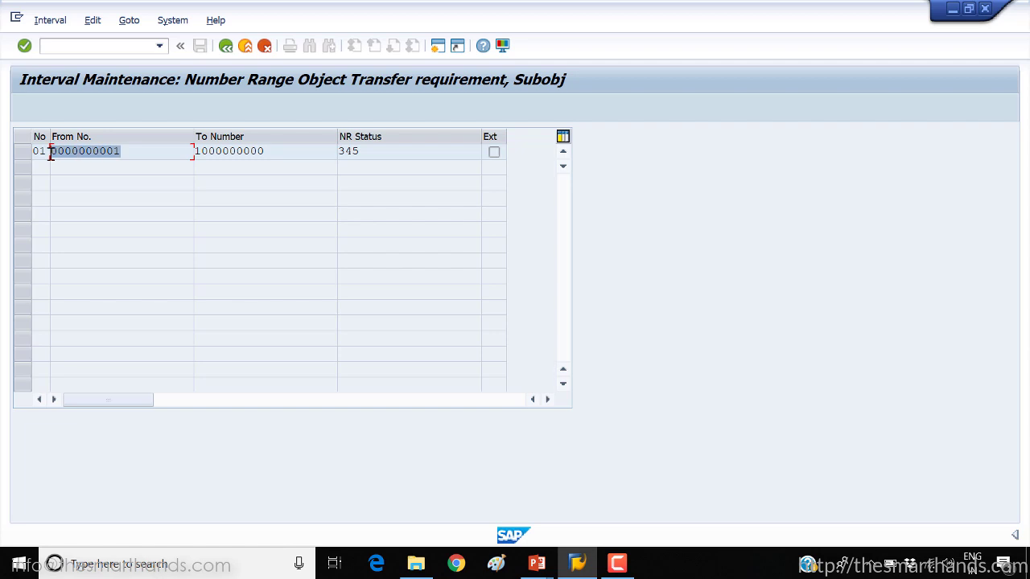
pyautogui.press('Tab')
pyautogui.press('Tab')
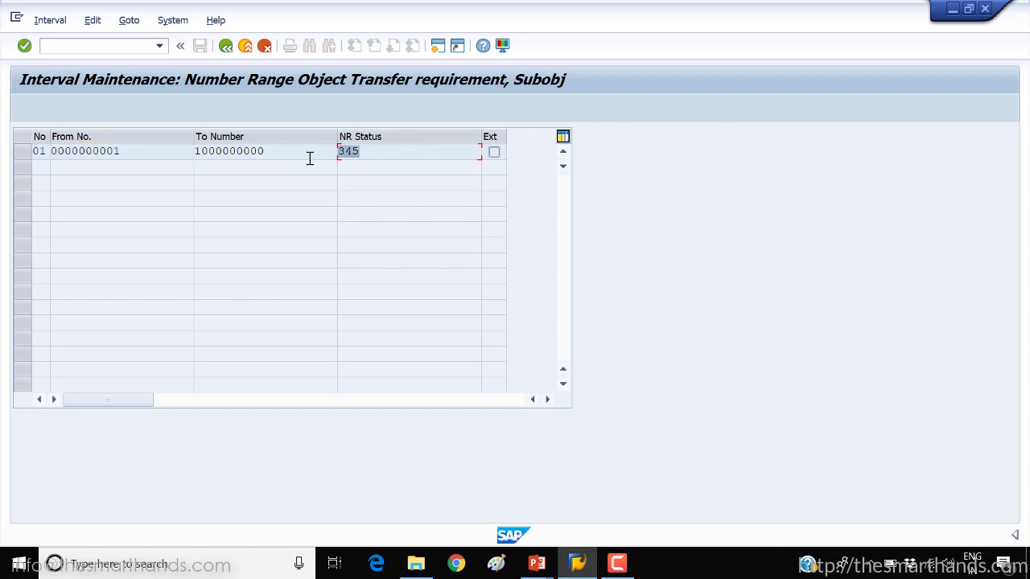
pyautogui.moveTo(155, 155); pyautogui.dragTo(9, 162)
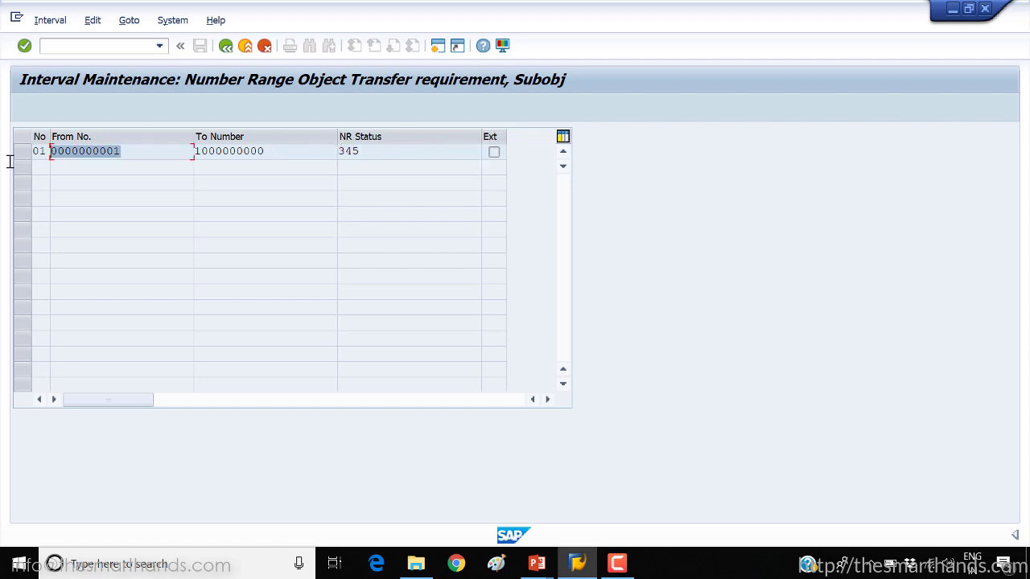
pyautogui.click(10, 162)
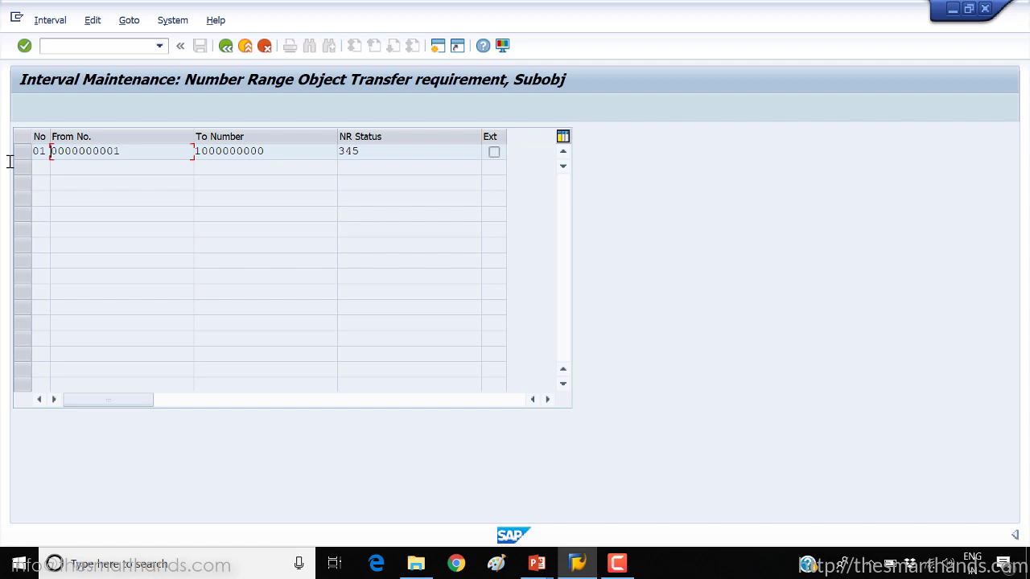
pyautogui.click(228, 48)
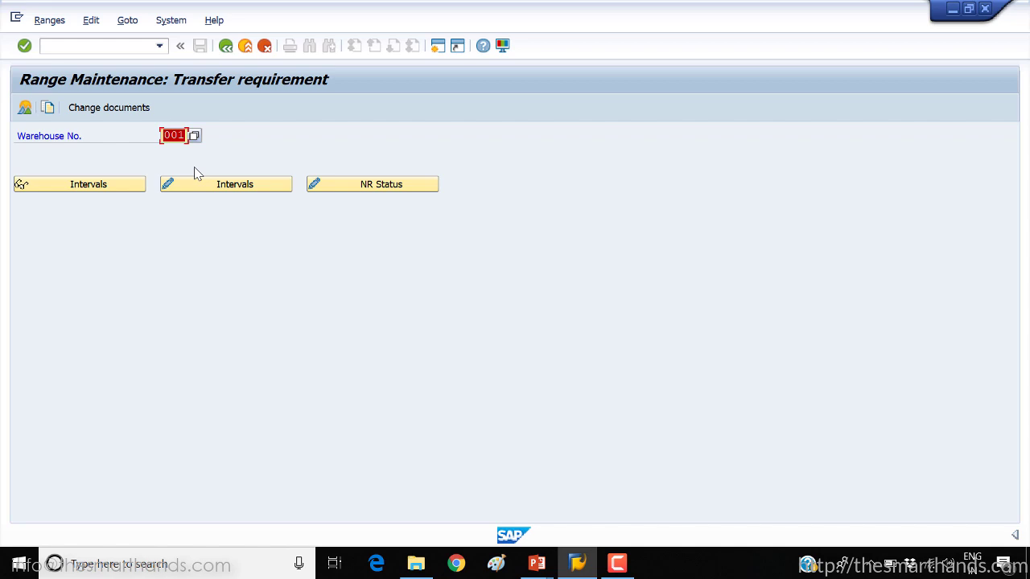
pyautogui.write('Y')
pyautogui.click(196, 183)
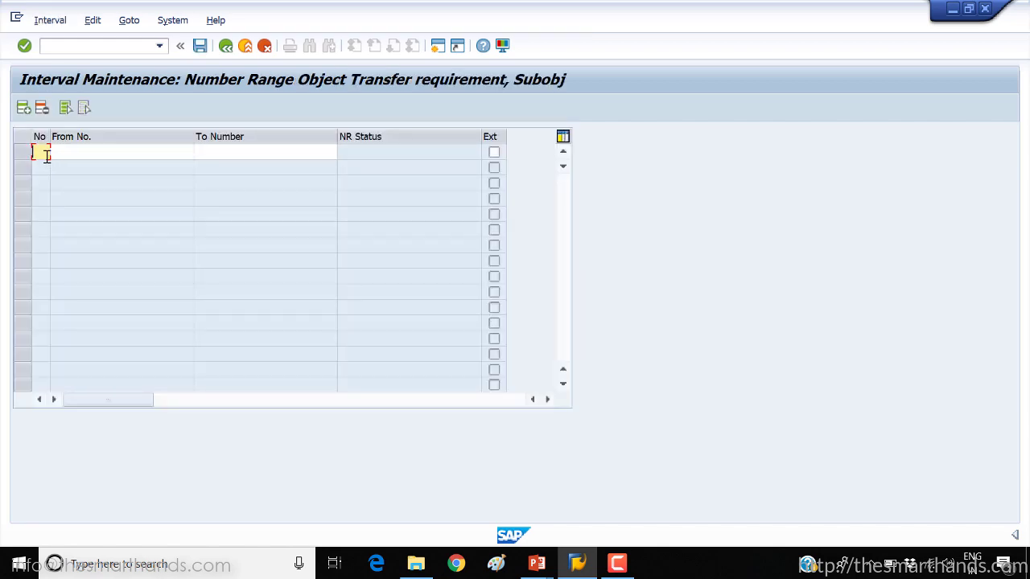
pyautogui.click(76, 150)
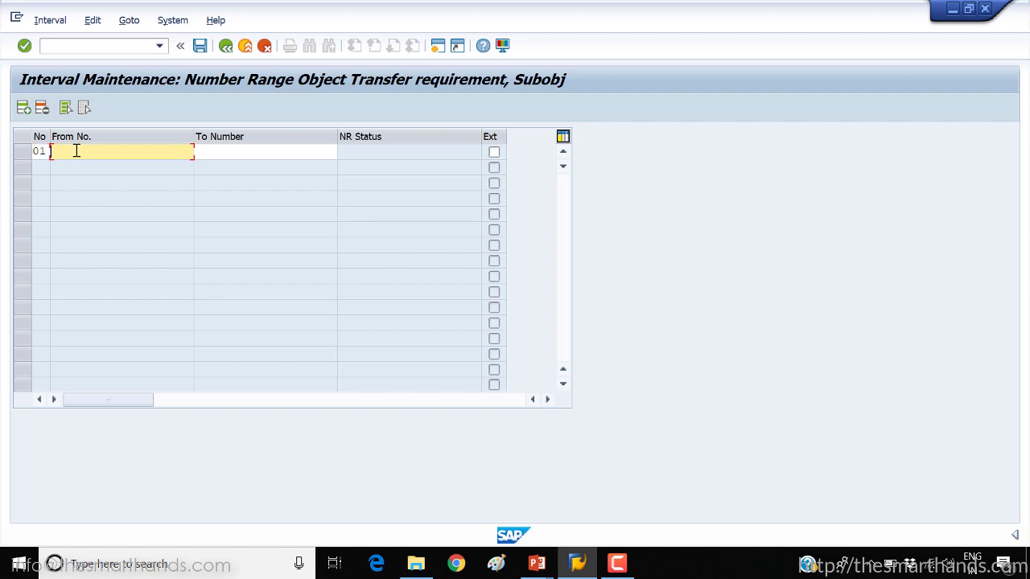
pyautogui.write('0000000001')
pyautogui.click(243, 150)
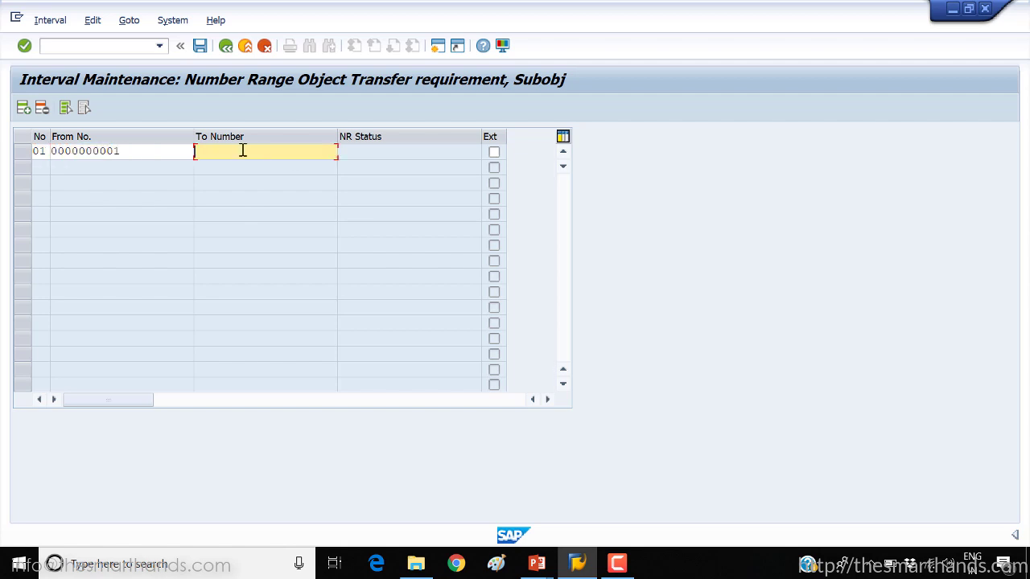
pyautogui.write('0000000001')
pyautogui.press('Return')
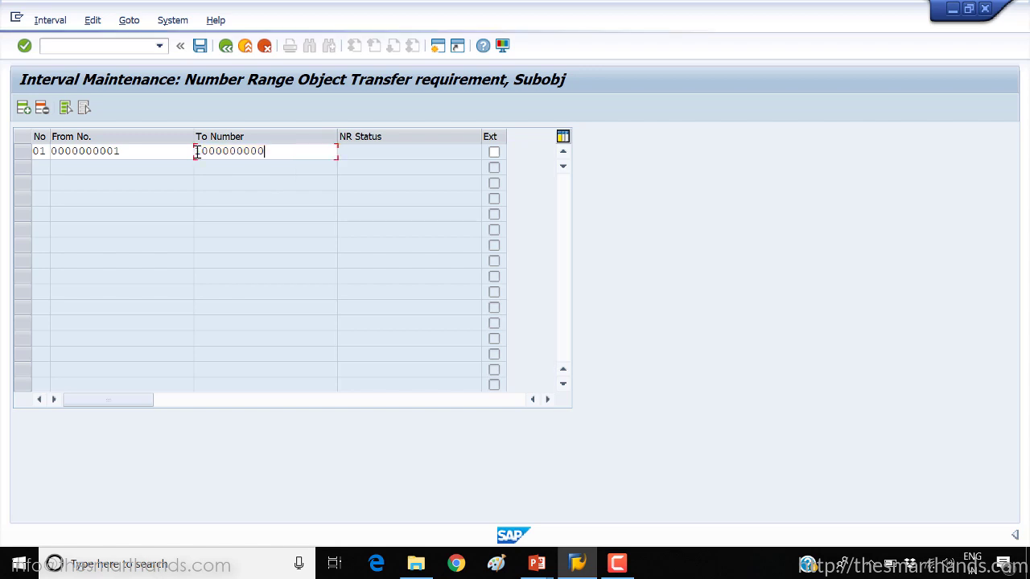
pyautogui.click(200, 46)
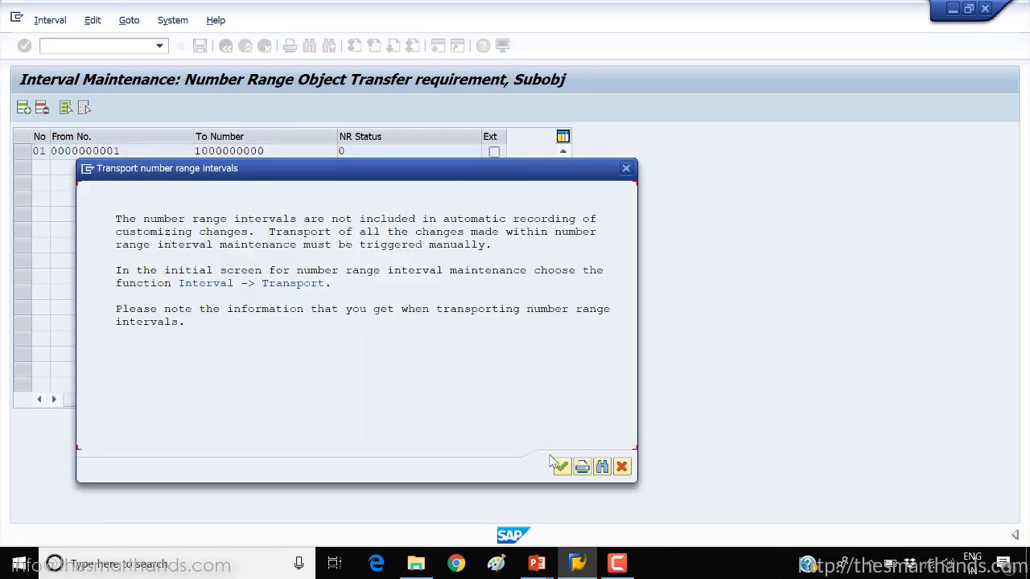
pyautogui.click(562, 467)
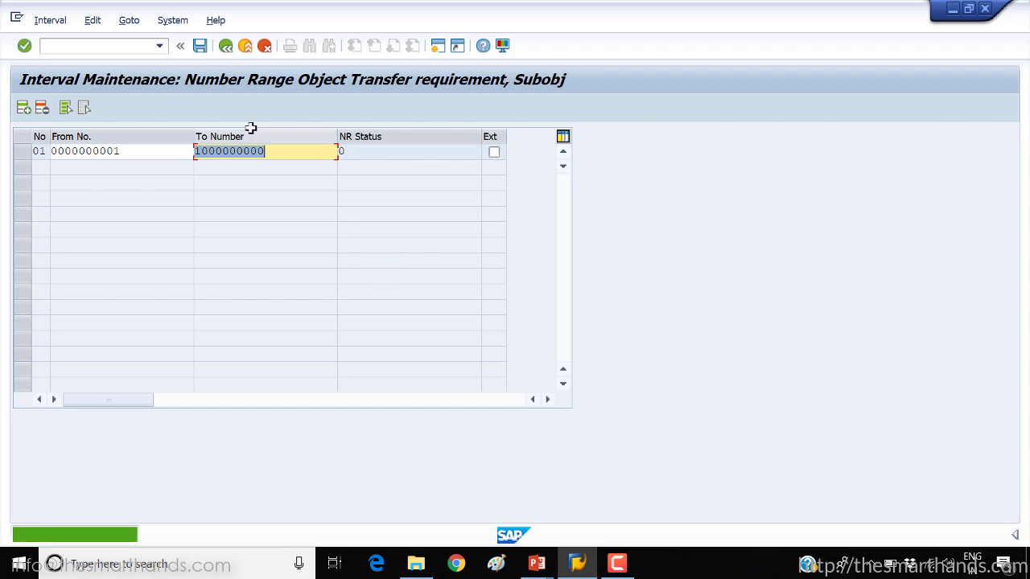
# Leave the transfer requirement range maintenance and open the number range intervals for transfer orders
pyautogui.click(226, 47)
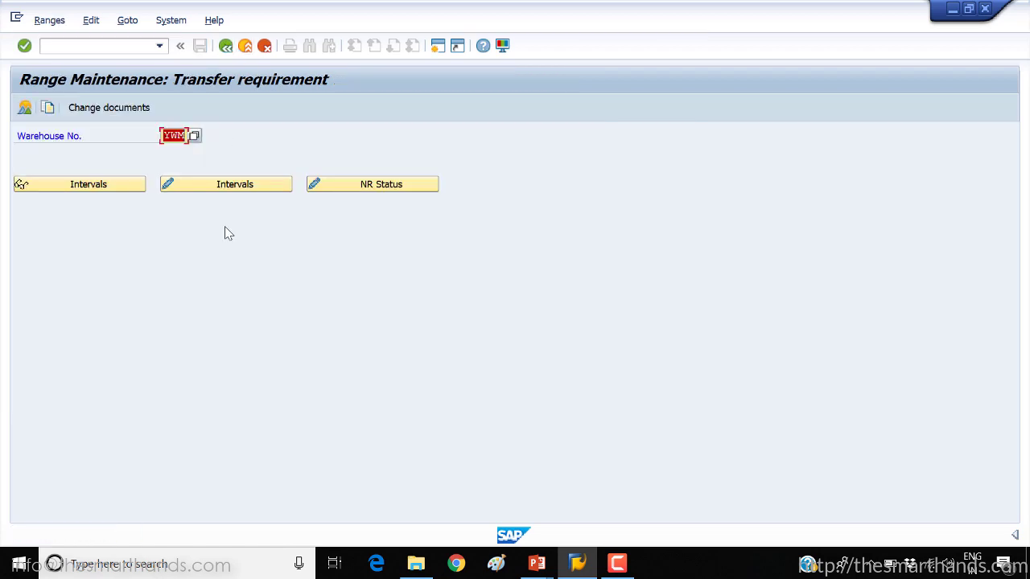
pyautogui.click(226, 46)
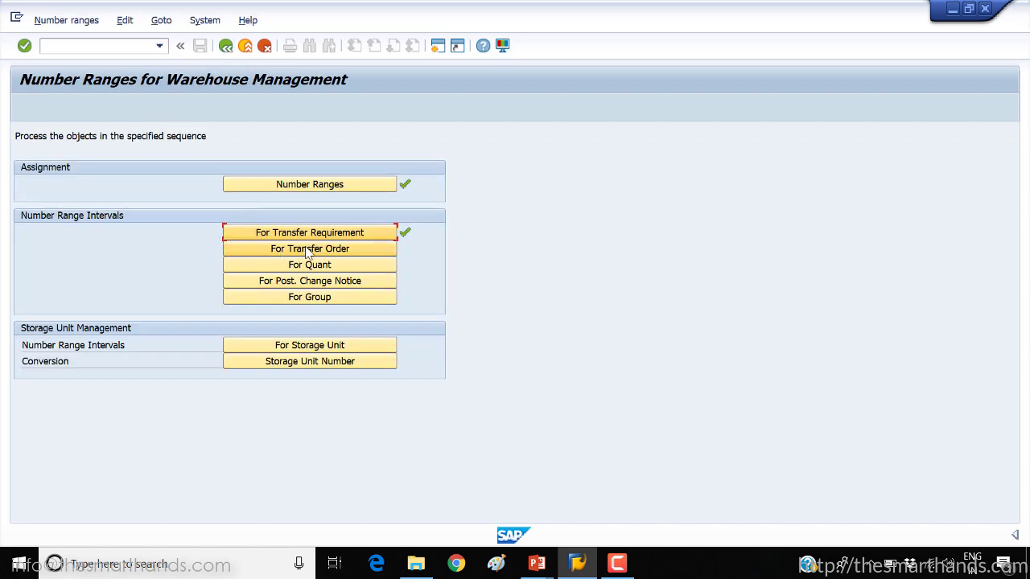
pyautogui.click(309, 249)
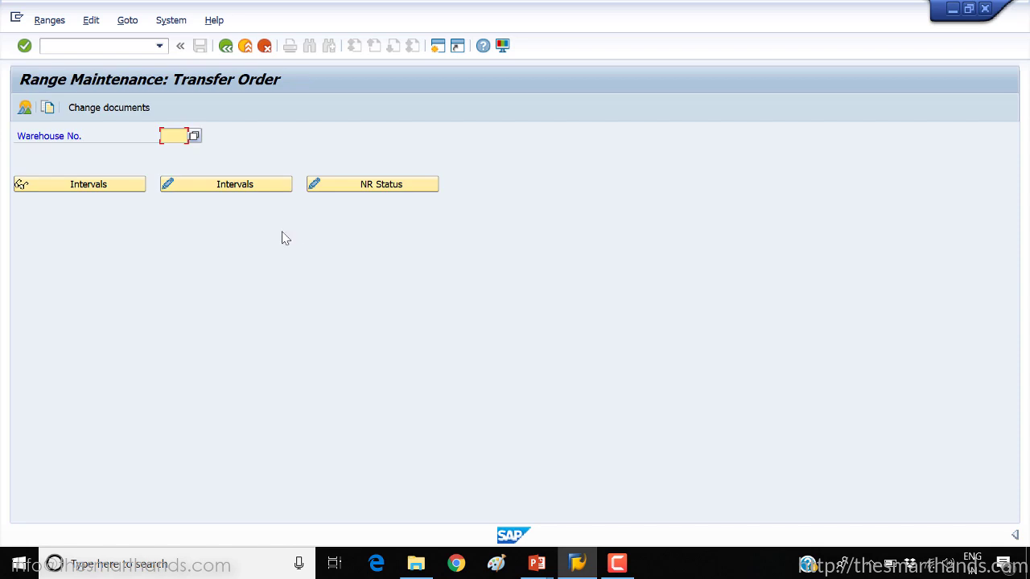
# Open the transfer order intervals of warehouse 001 and examine the existing interval's from number and to number
pyautogui.press('BackSpace')
pyautogui.click(193, 166)
pyautogui.click(191, 189)
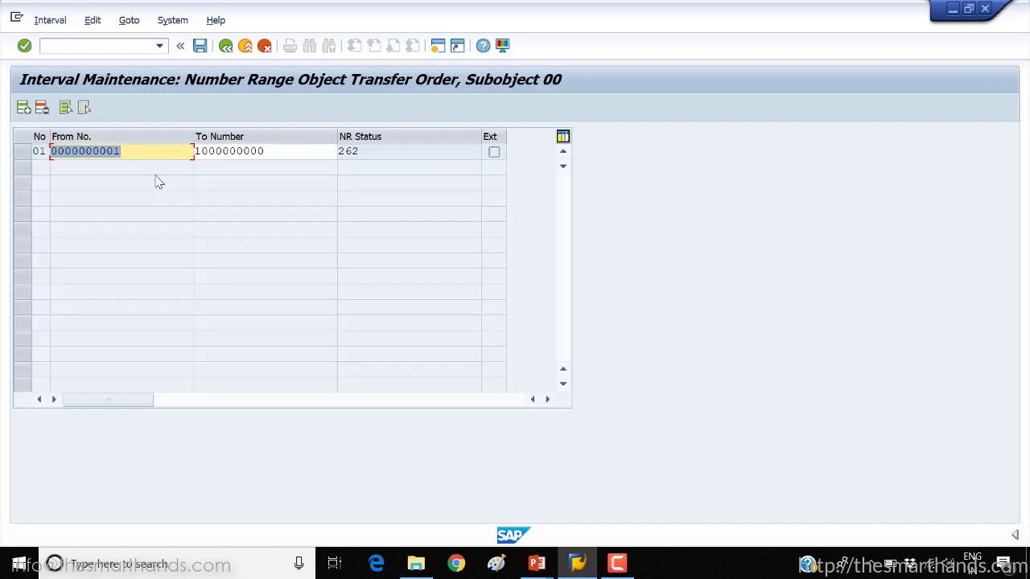
pyautogui.click(137, 156)
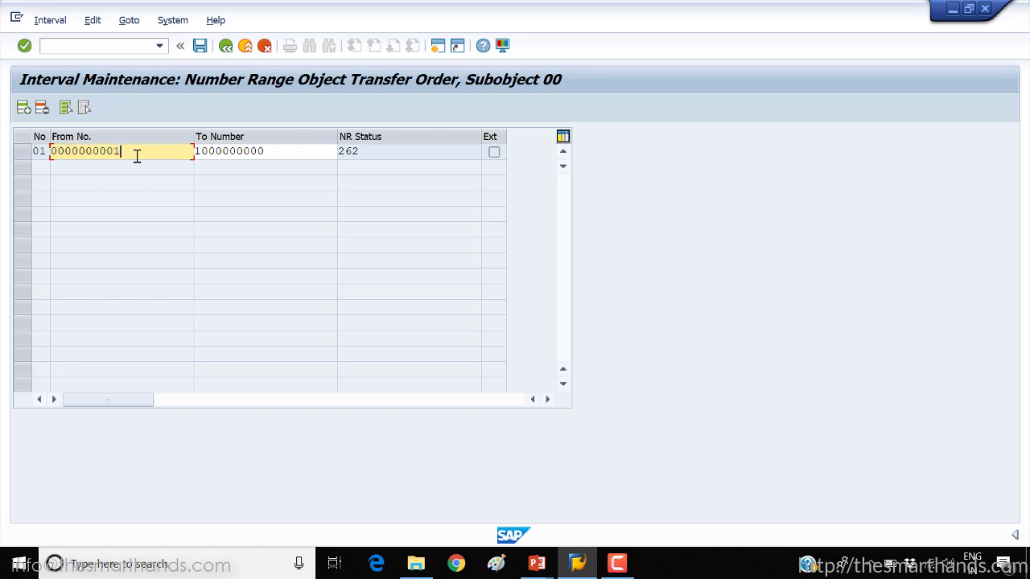
pyautogui.click(224, 48)
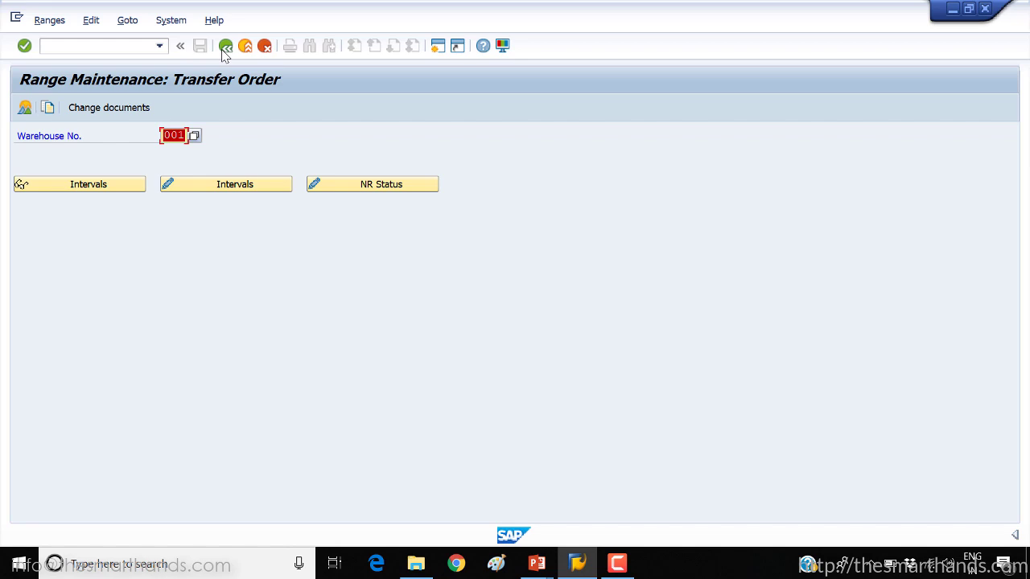
pyautogui.write('ywm')
pyautogui.click(226, 192)
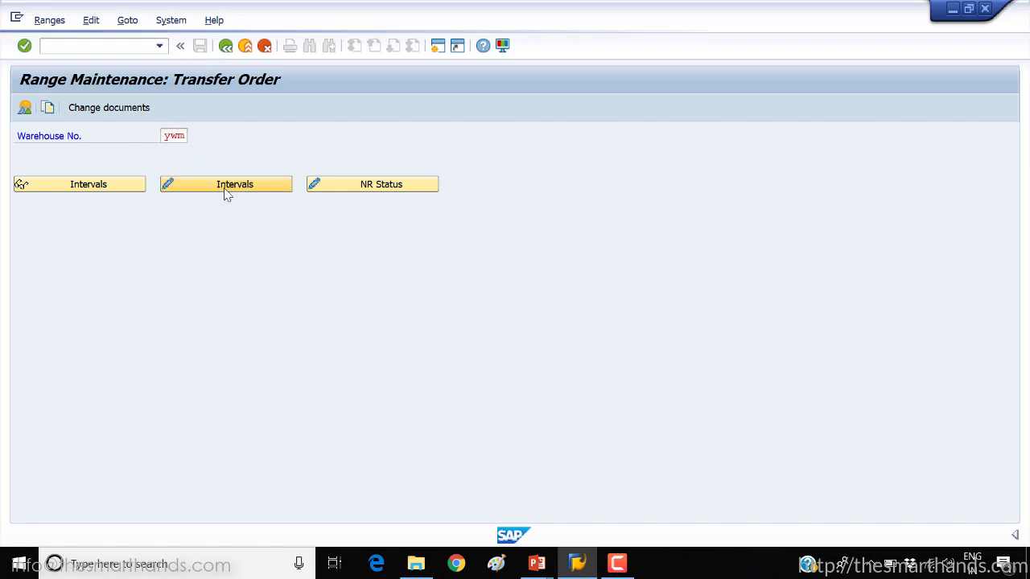
pyautogui.write('01')
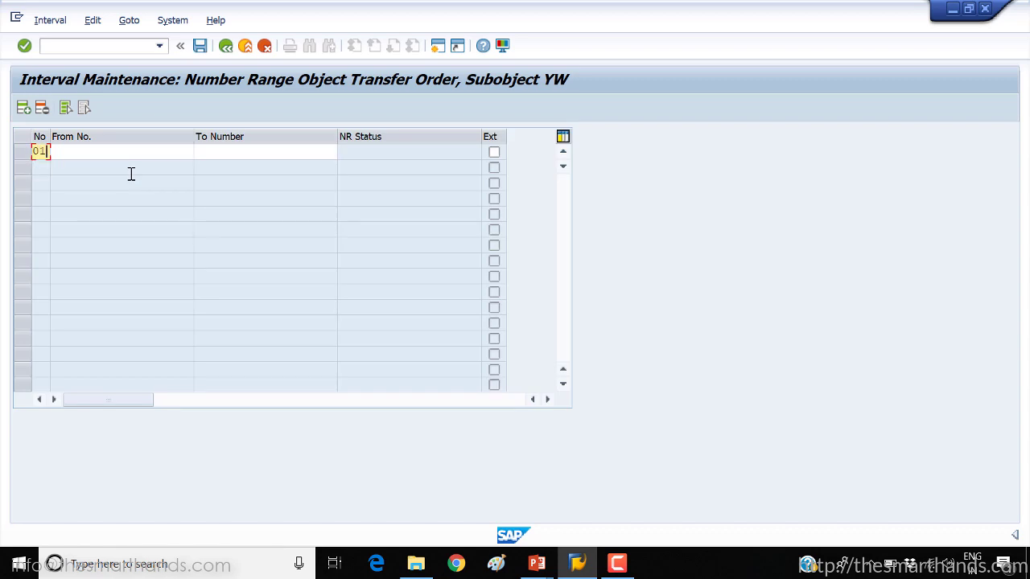
pyautogui.click(128, 158)
pyautogui.write('0000000001')
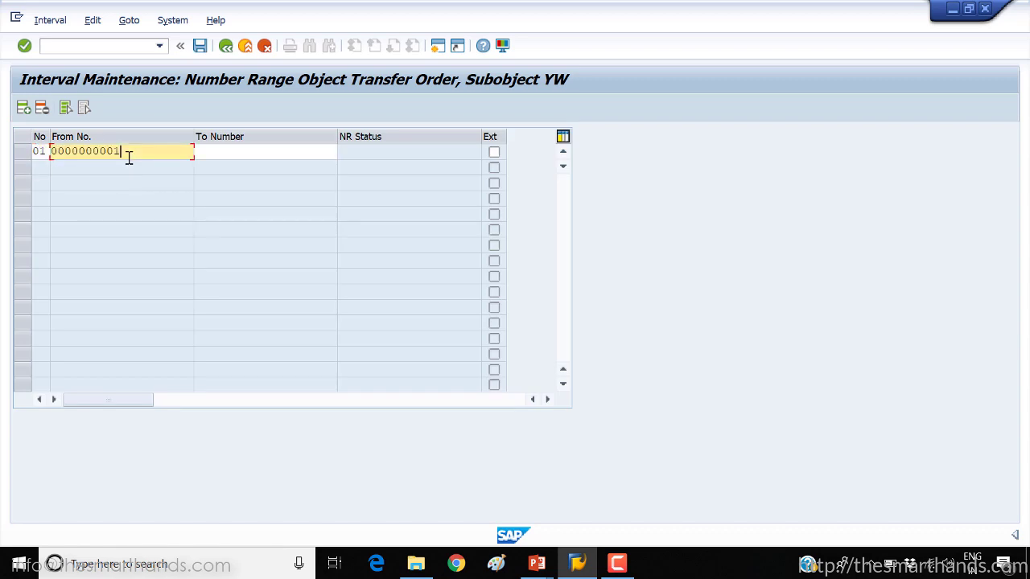
pyautogui.click(263, 153)
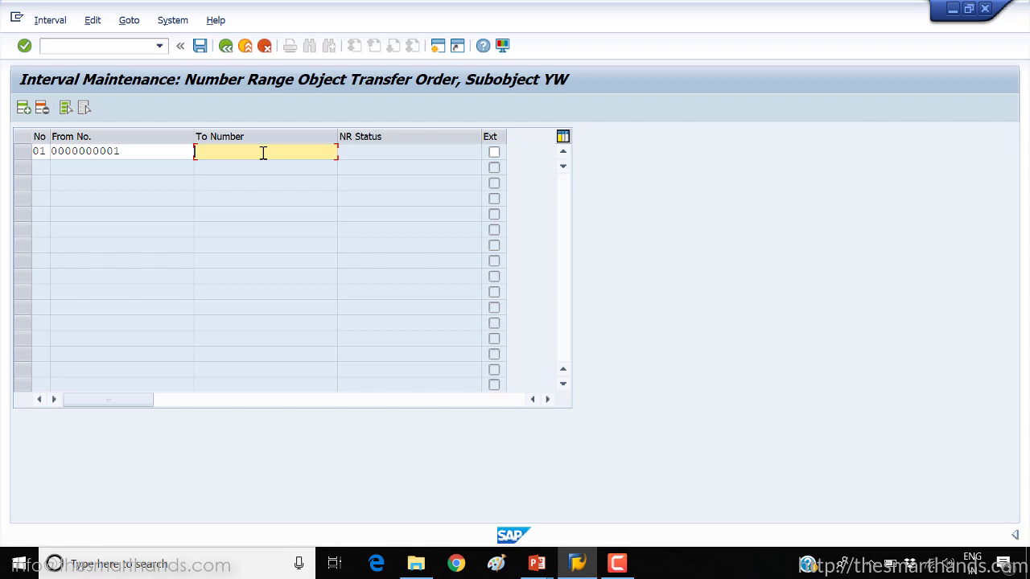
pyautogui.write('0000000001')
pyautogui.click(205, 53)
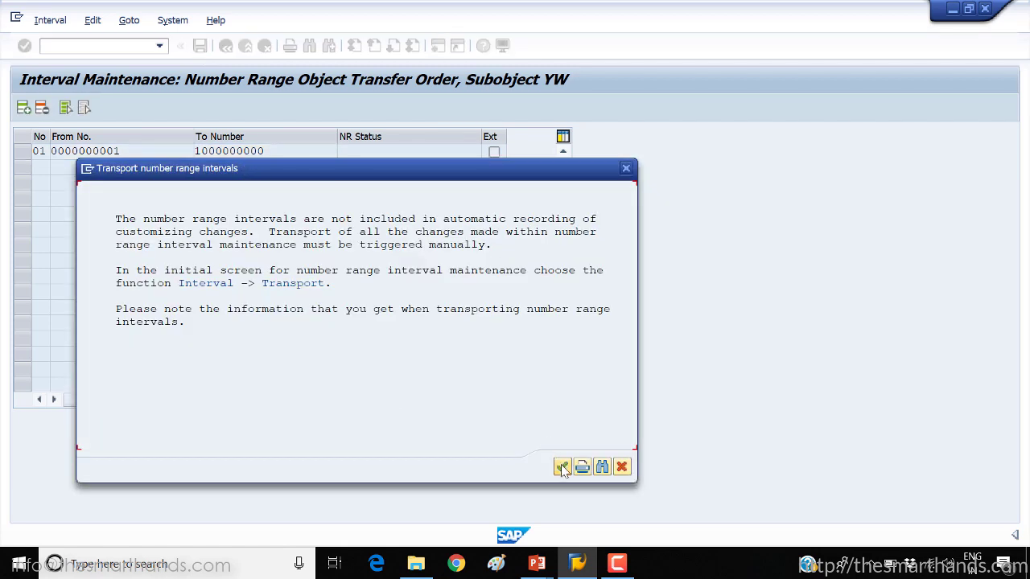
pyautogui.click(562, 467)
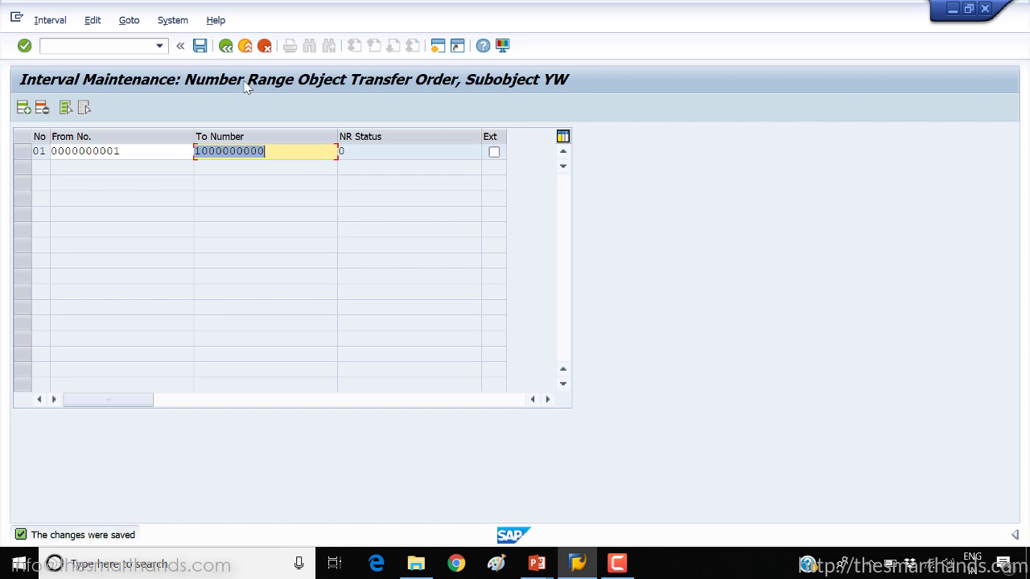
# Leave the transfer order range maintenance and open the quant number range intervals of warehouse YWM for editing
pyautogui.click(226, 47)
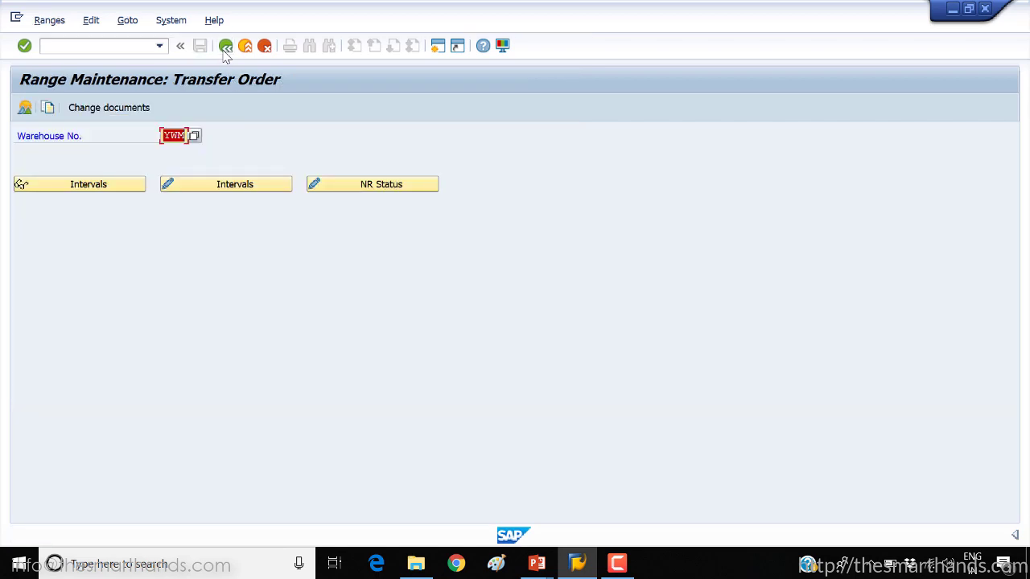
pyautogui.click(226, 47)
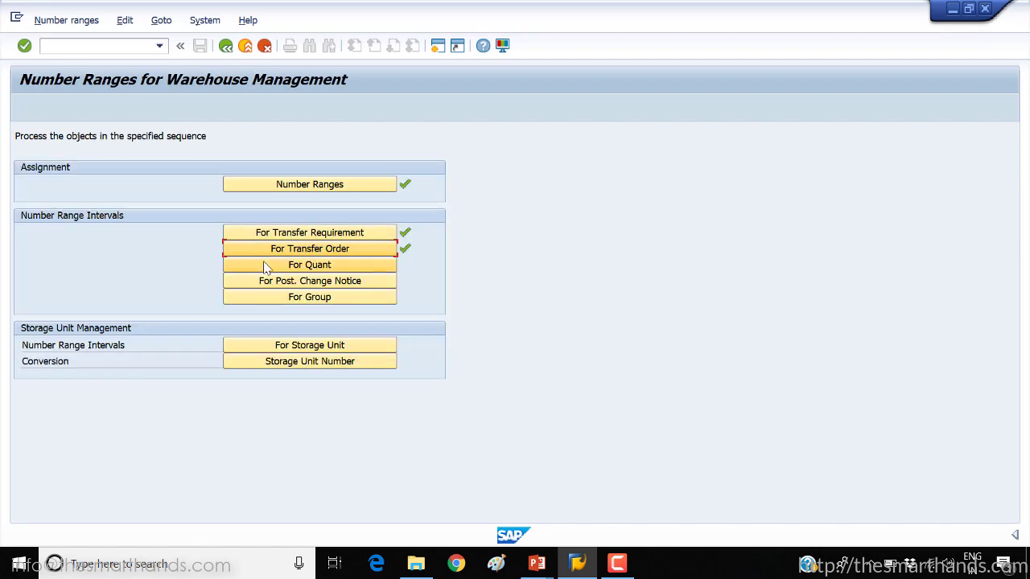
pyautogui.click(267, 266)
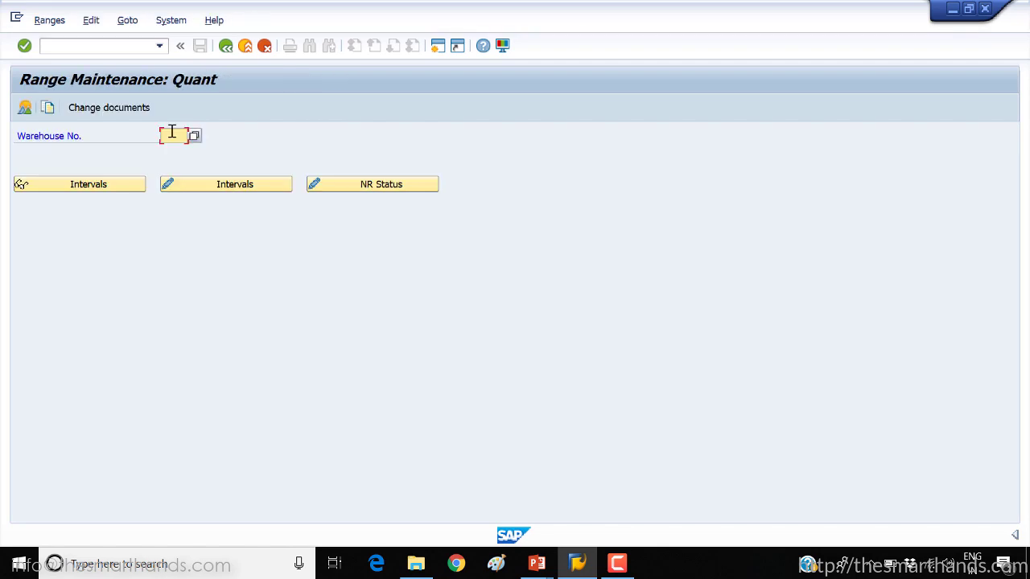
pyautogui.write('ywm')
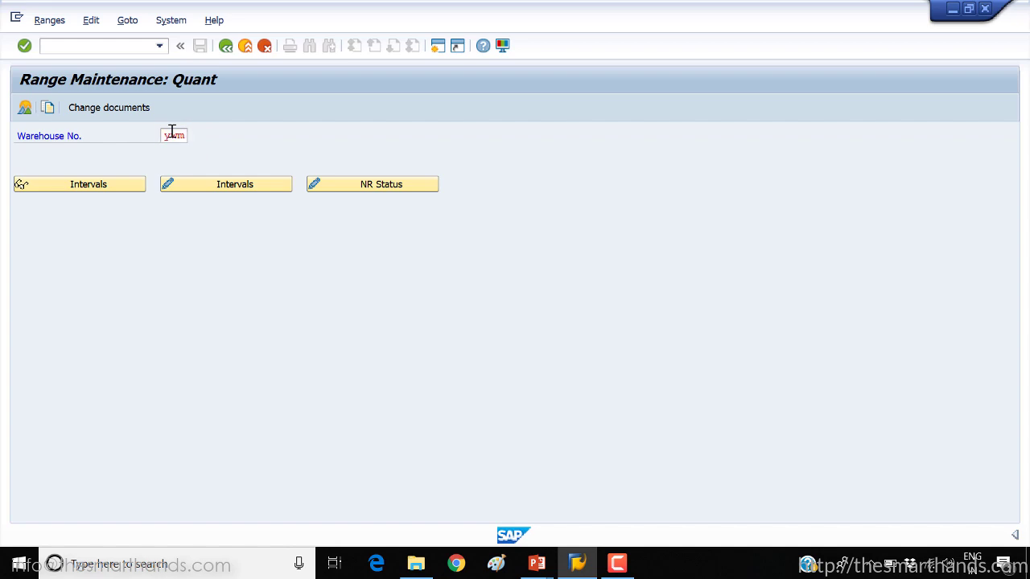
pyautogui.press('Return')
pyautogui.click(225, 186)
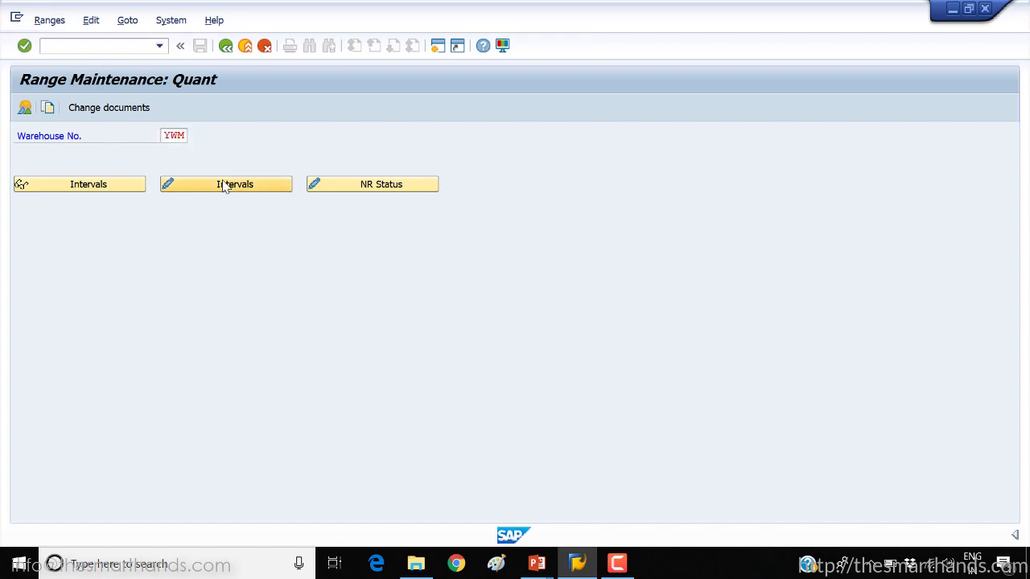
pyautogui.write('01')
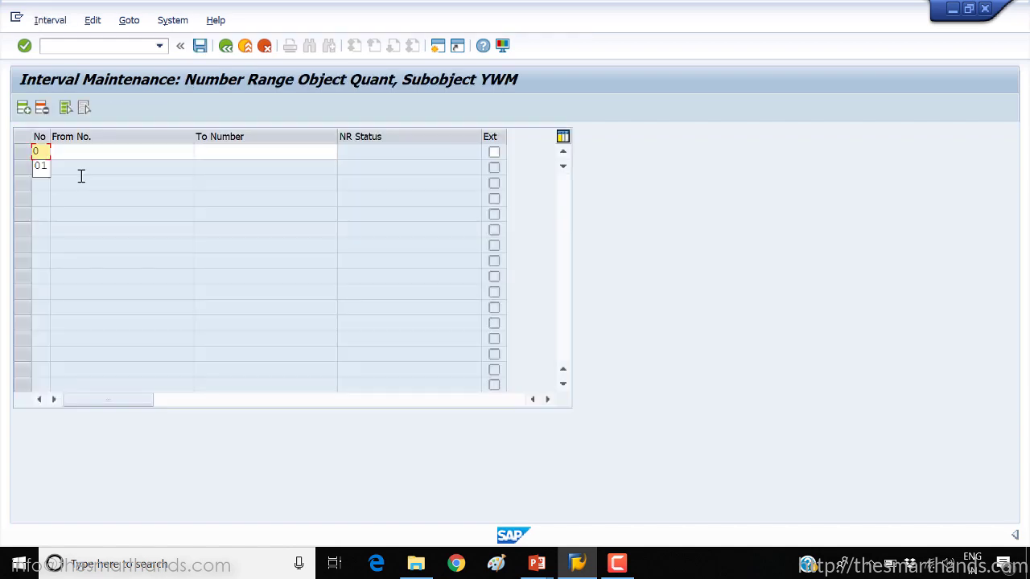
pyautogui.click(83, 155)
pyautogui.write('0000000001')
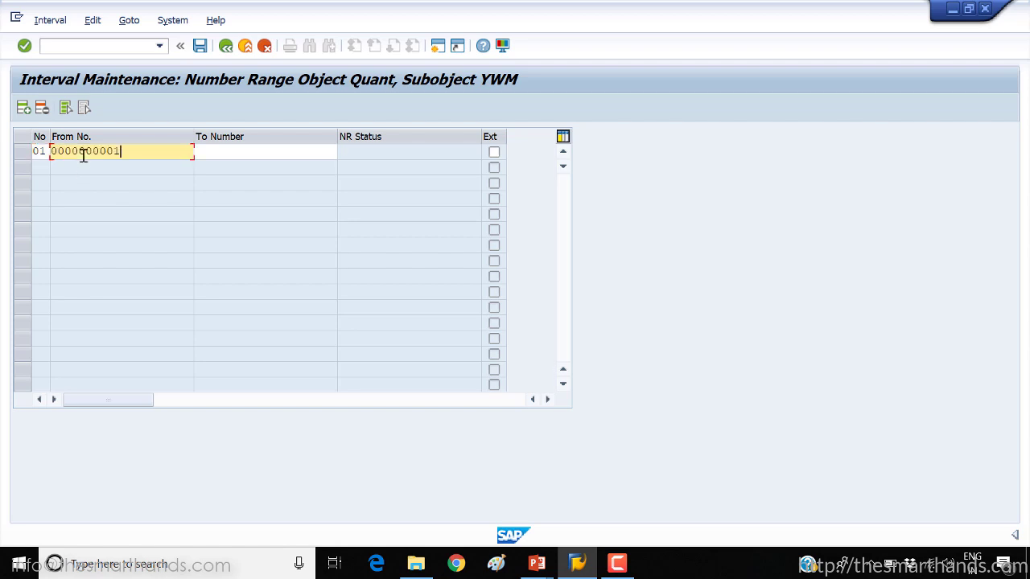
pyautogui.click(254, 158)
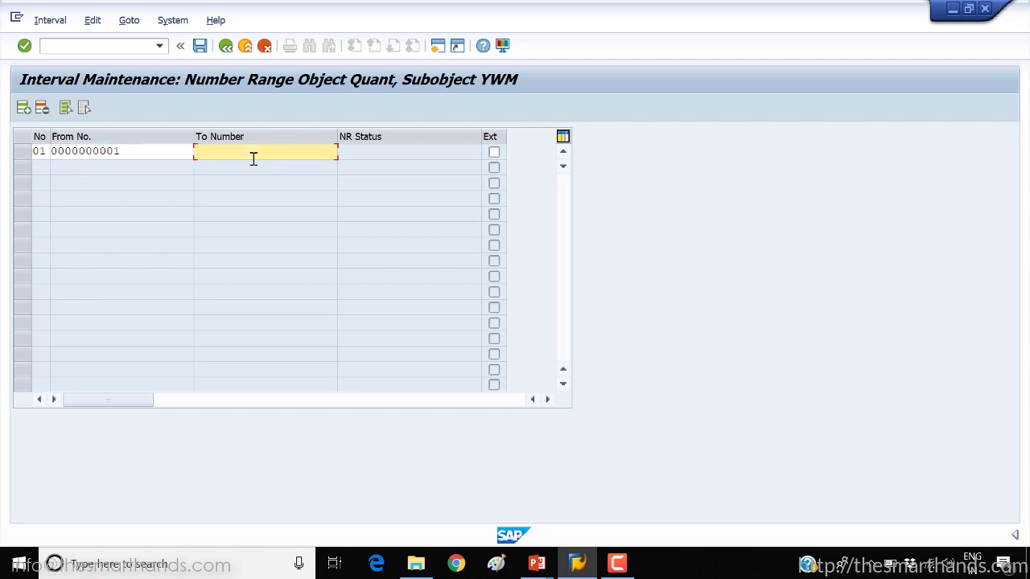
pyautogui.click(249, 167)
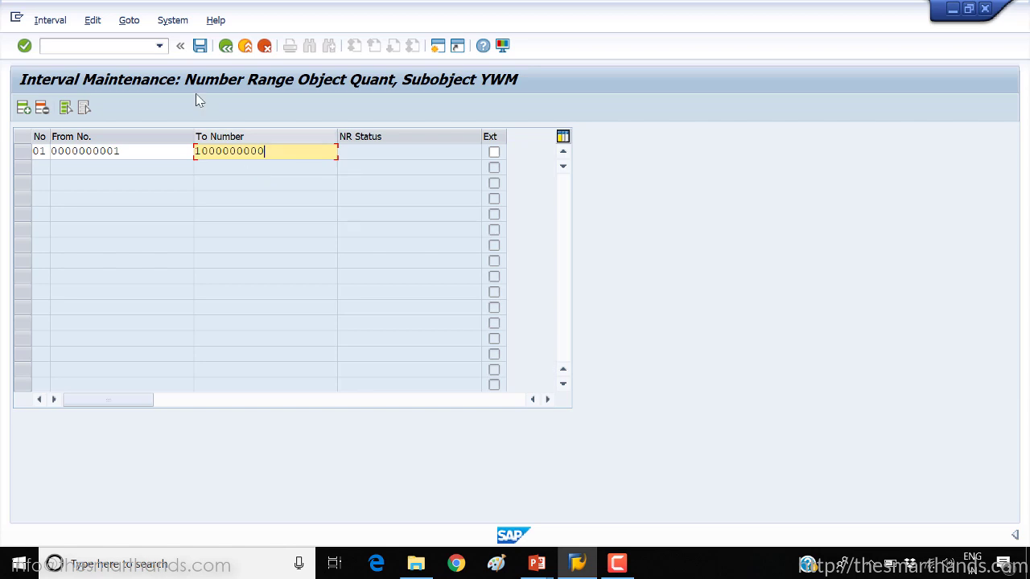
pyautogui.click(200, 45)
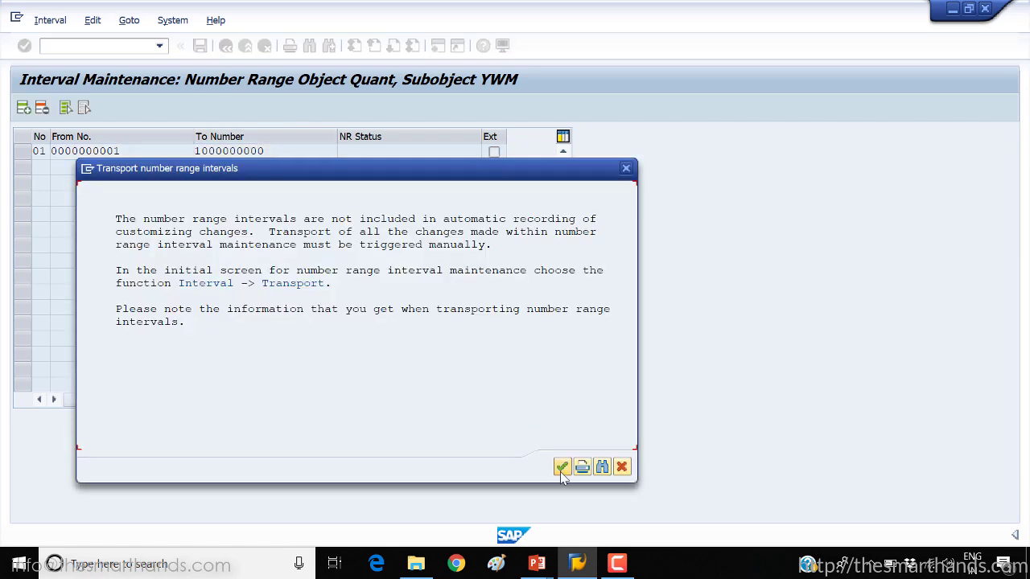
pyautogui.click(561, 466)
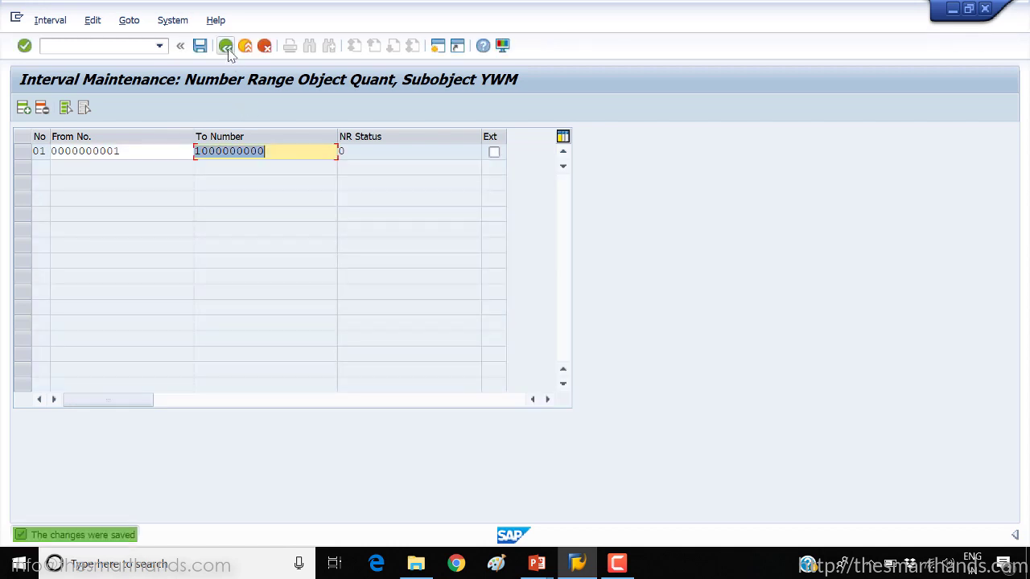
# Leave the quant range maintenance and open the posting change notice intervals of warehouse YWM for editing
pyautogui.click(226, 46)
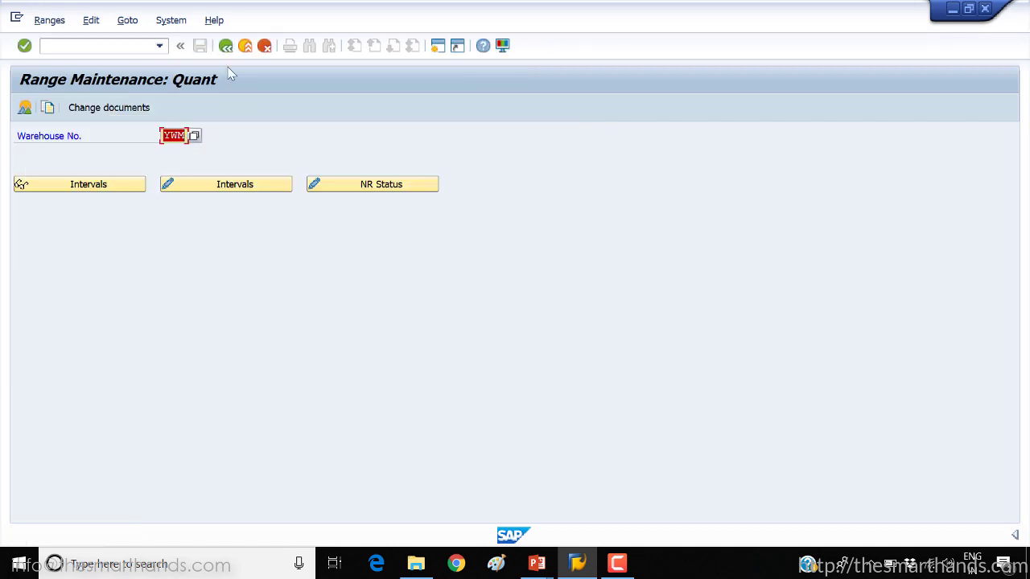
pyautogui.click(227, 46)
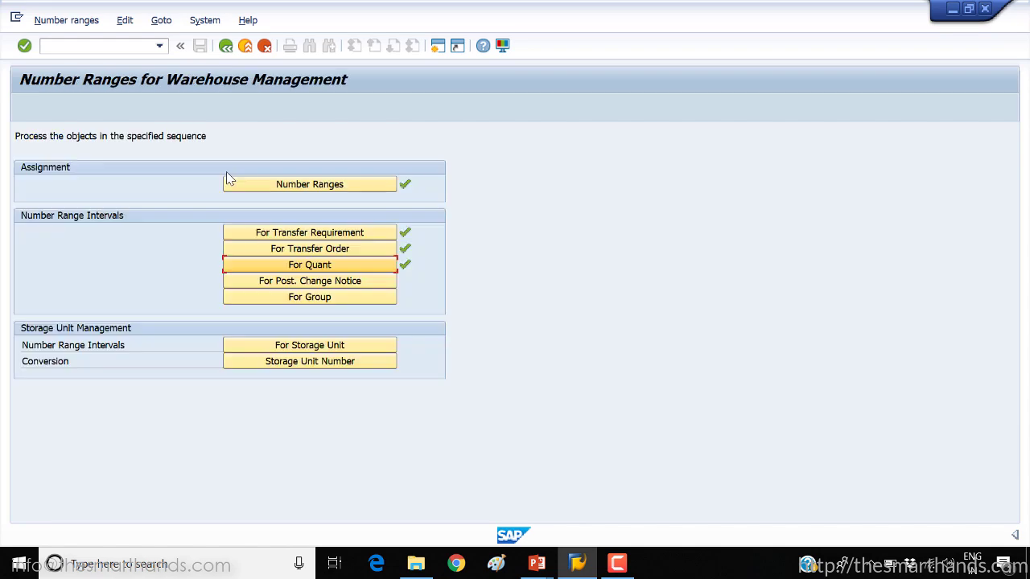
pyautogui.click(283, 282)
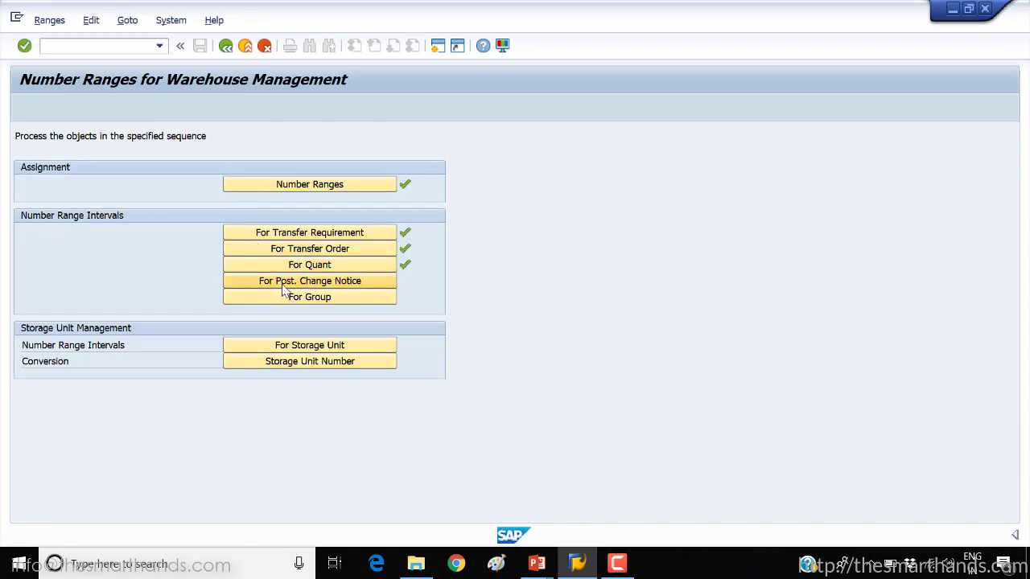
pyautogui.write('ywm')
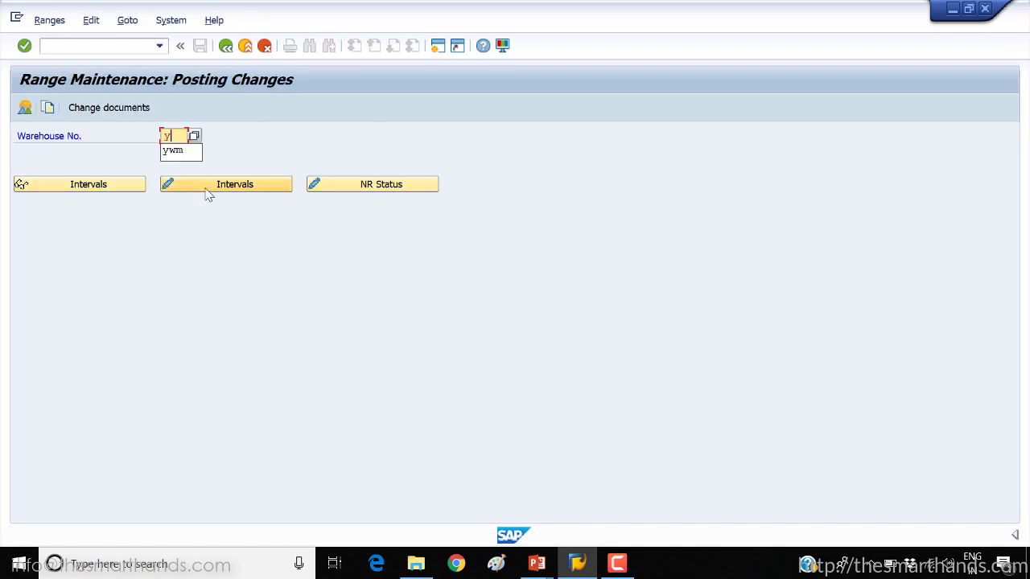
pyautogui.click(208, 187)
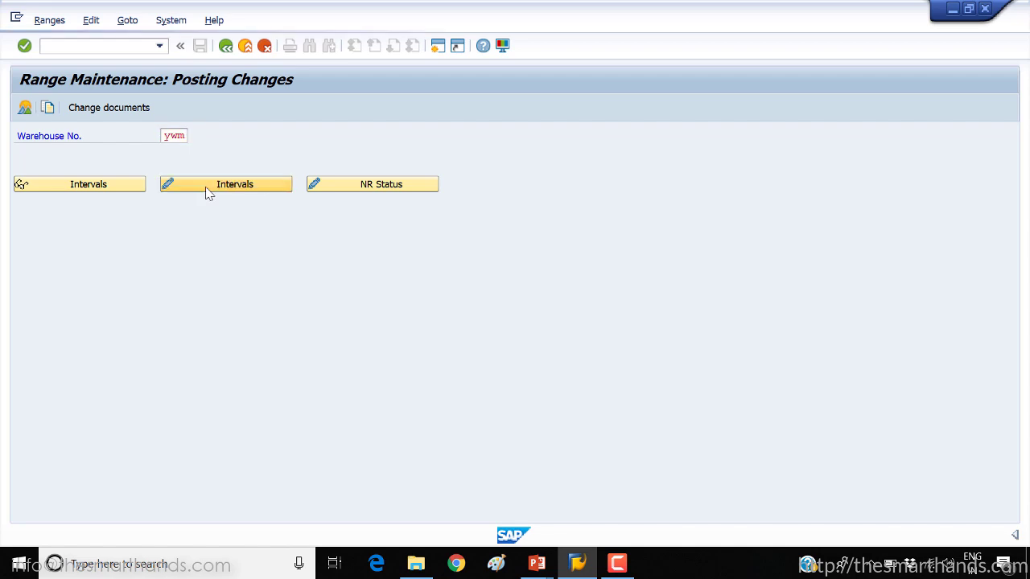
pyautogui.write('01')
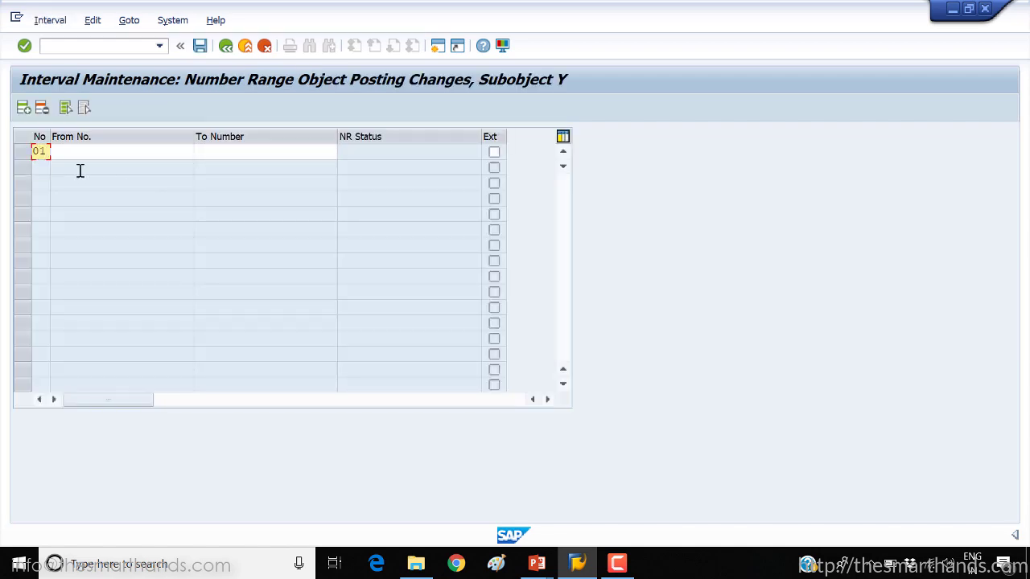
pyautogui.press('Tab')
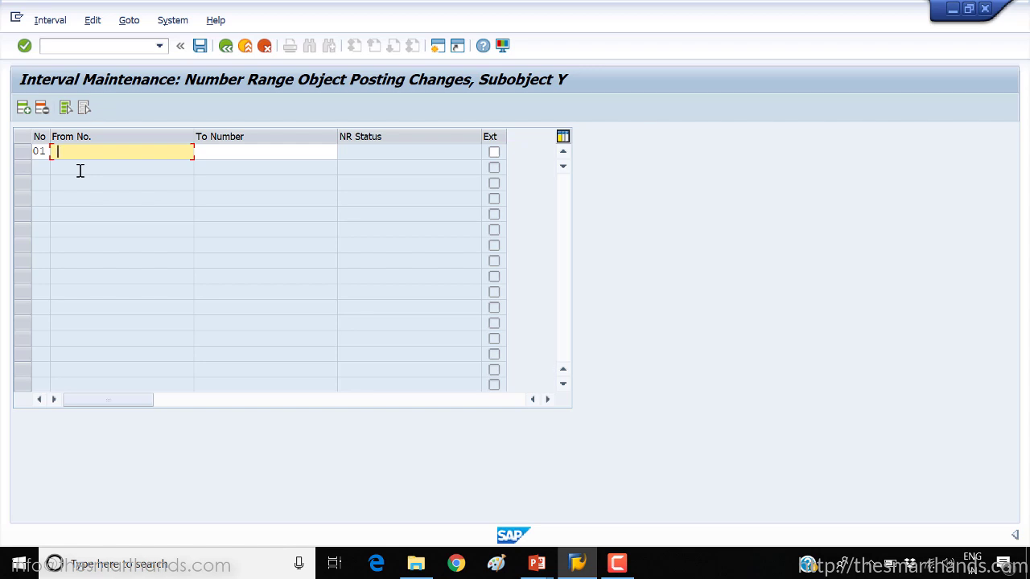
pyautogui.click(86, 169)
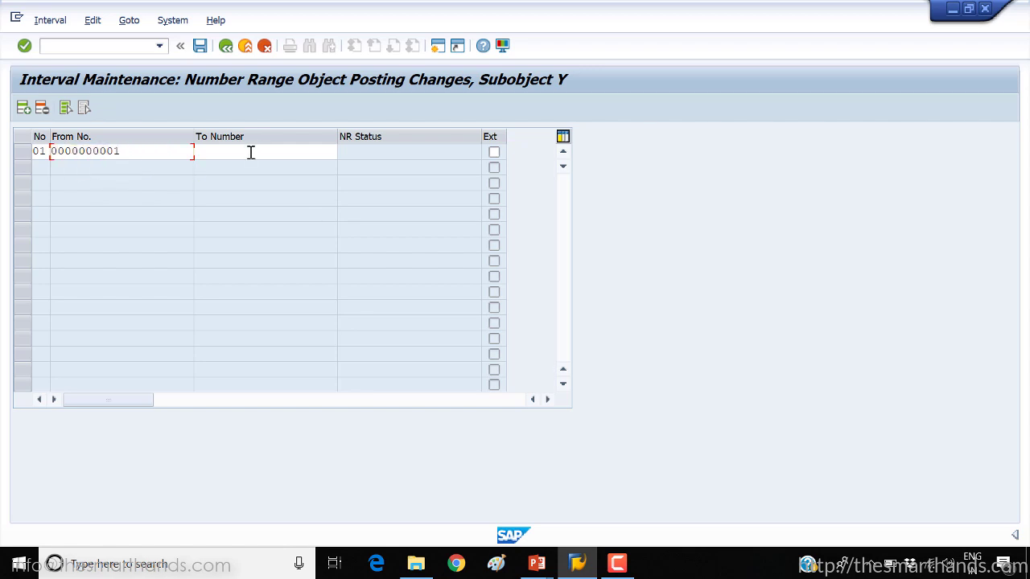
pyautogui.click(251, 152)
pyautogui.click(251, 169)
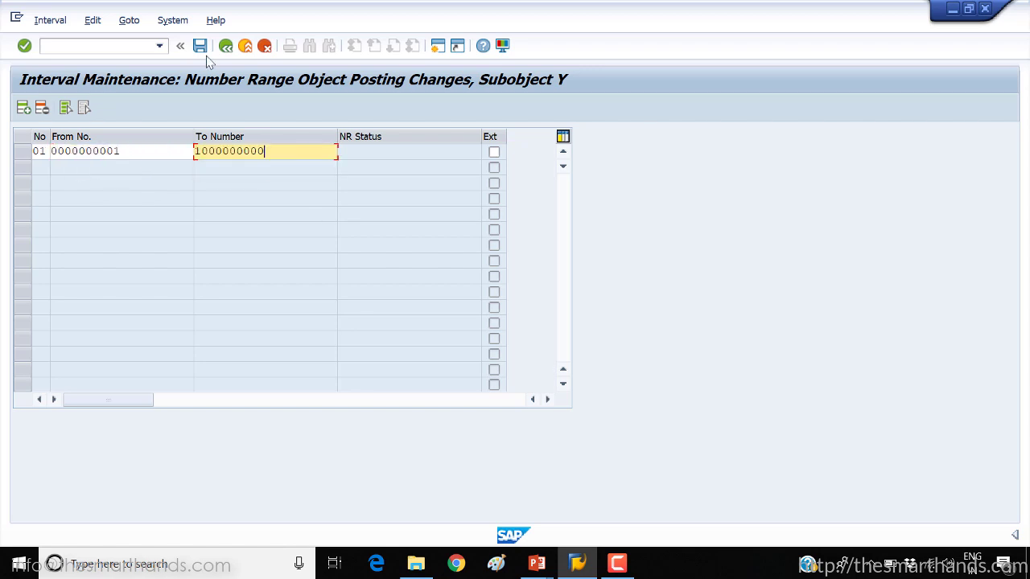
pyautogui.click(200, 48)
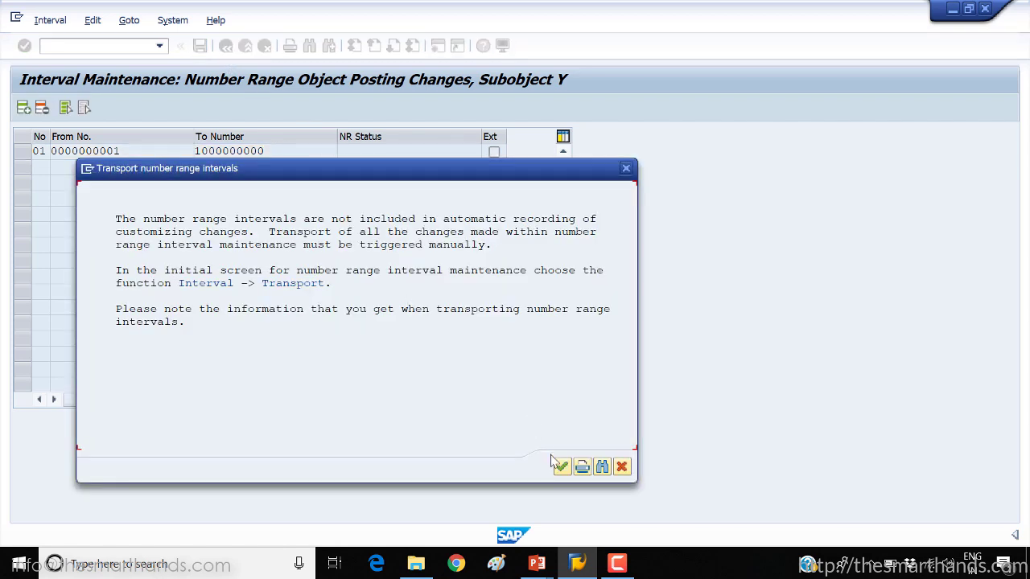
pyautogui.press('Return')
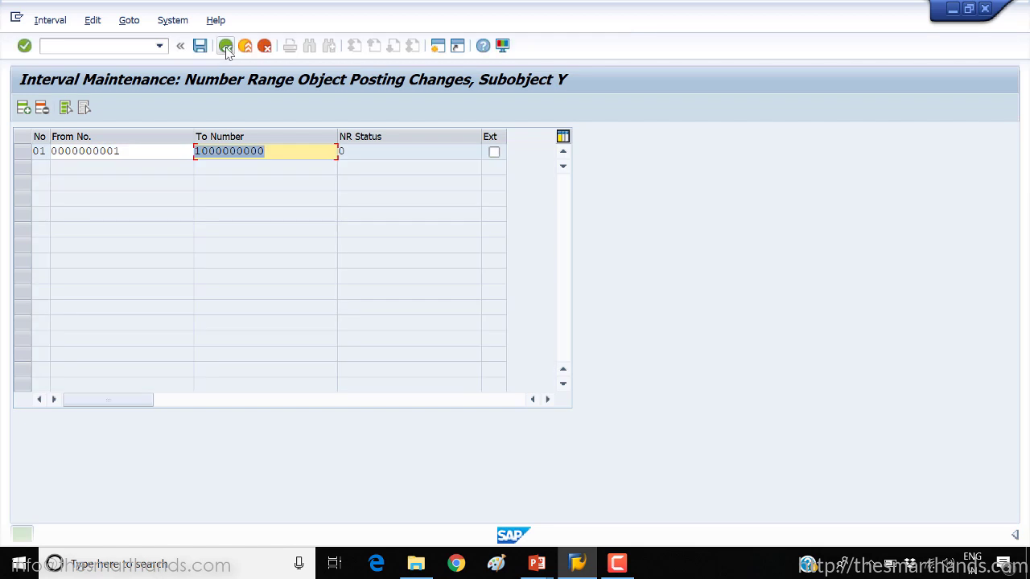
# Leave the posting change range maintenance and open the group number range intervals of warehouse YWM for editing
pyautogui.click(227, 46)
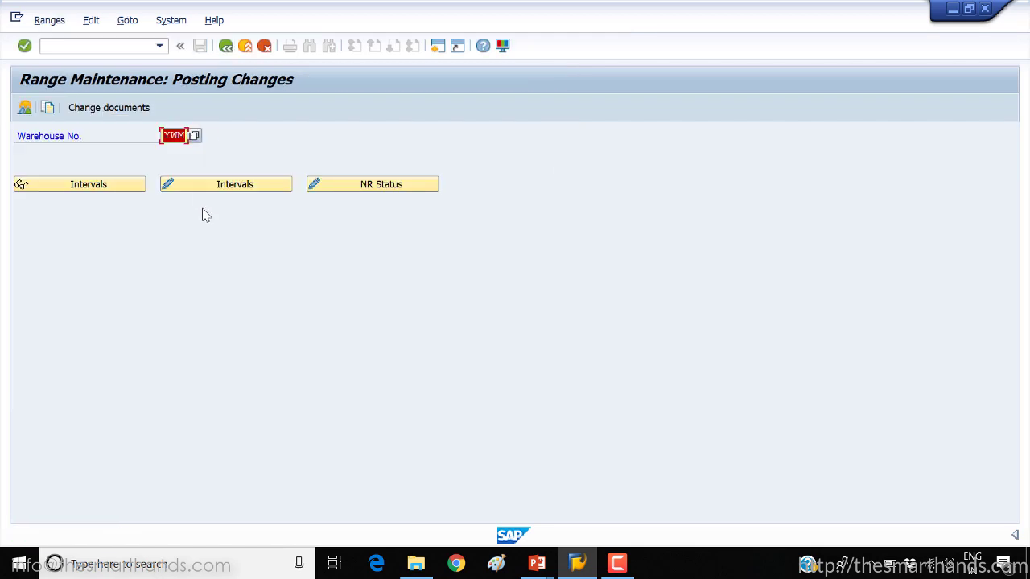
pyautogui.click(224, 50)
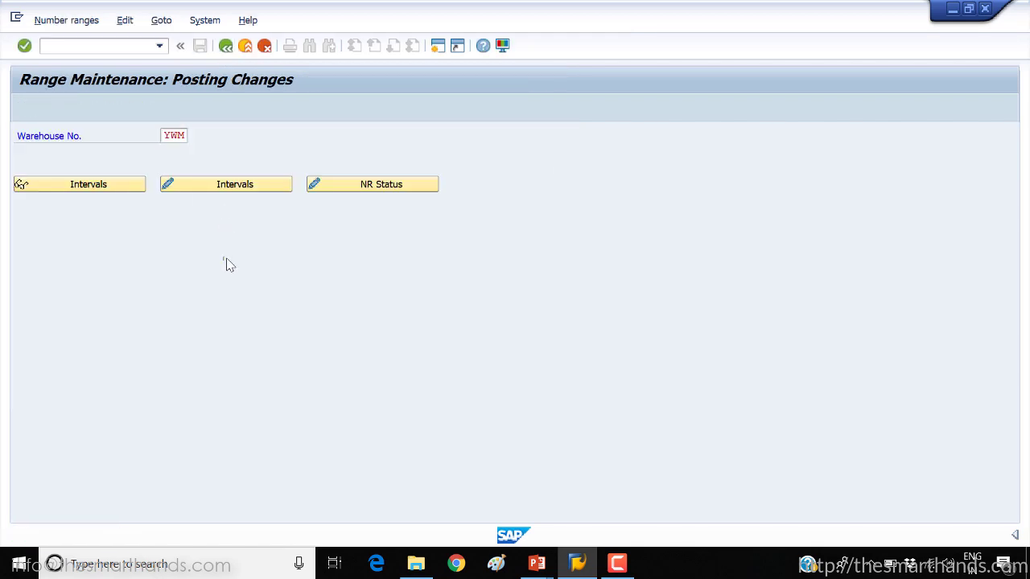
pyautogui.click(260, 299)
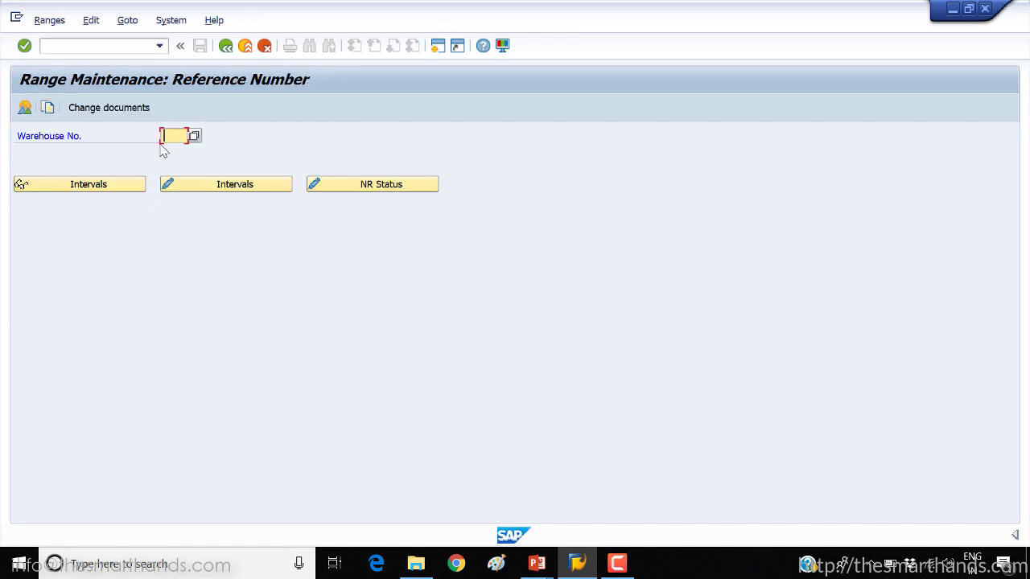
pyautogui.write('ywm')
pyautogui.click(216, 191)
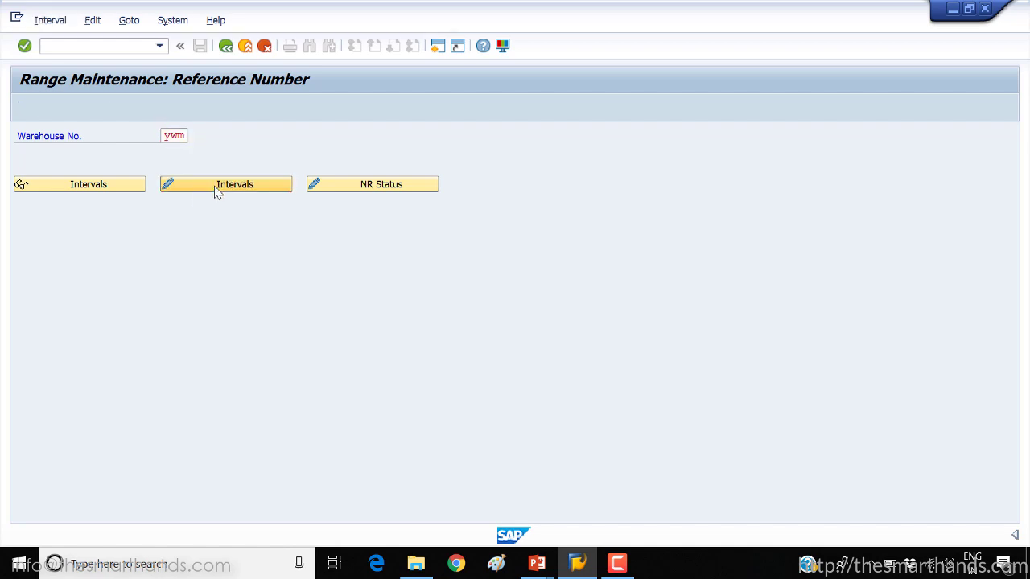
pyautogui.write('01')
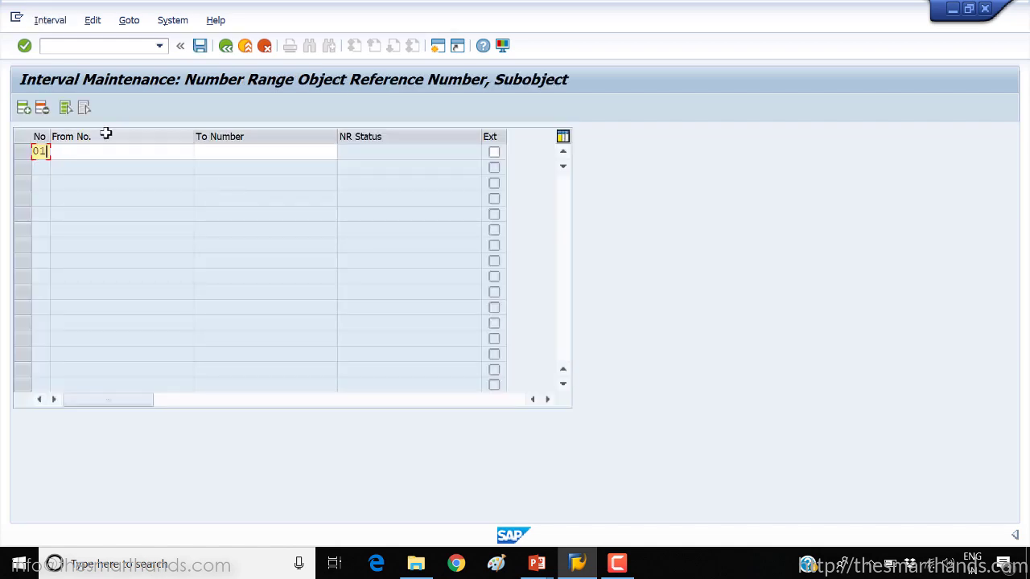
pyautogui.click(100, 151)
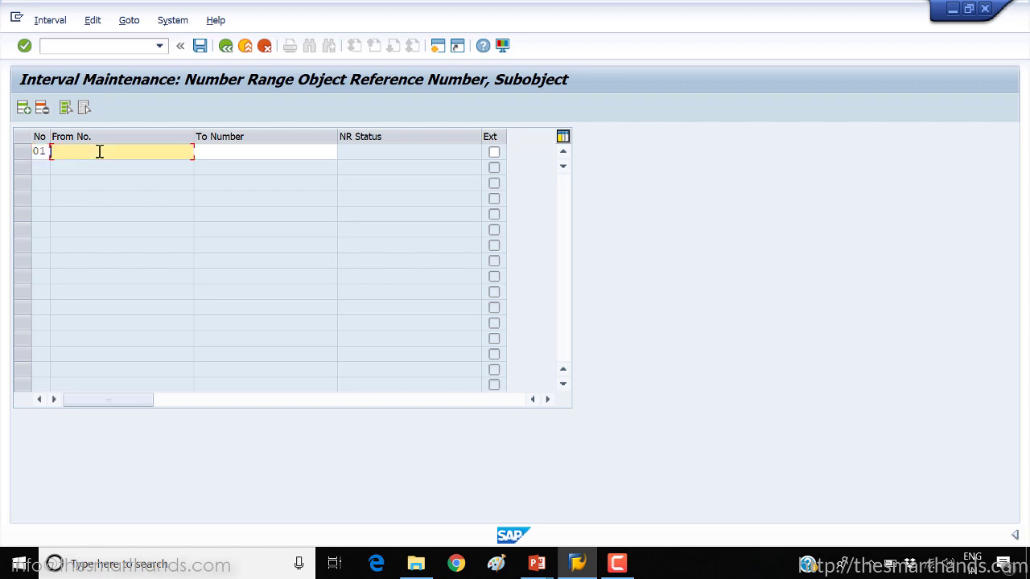
pyautogui.click(95, 164)
pyautogui.click(236, 151)
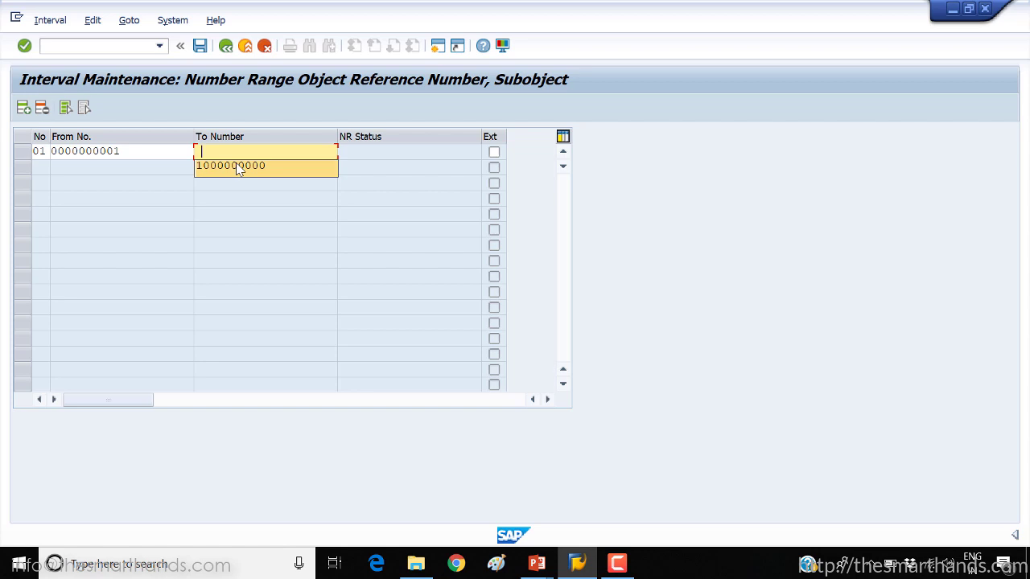
pyautogui.click(236, 166)
pyautogui.click(201, 46)
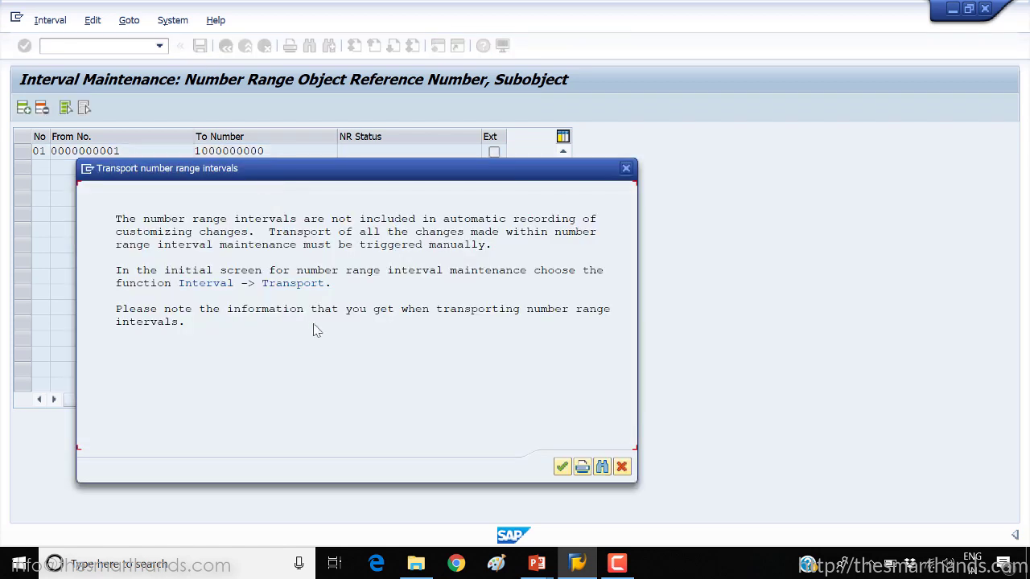
pyautogui.click(562, 466)
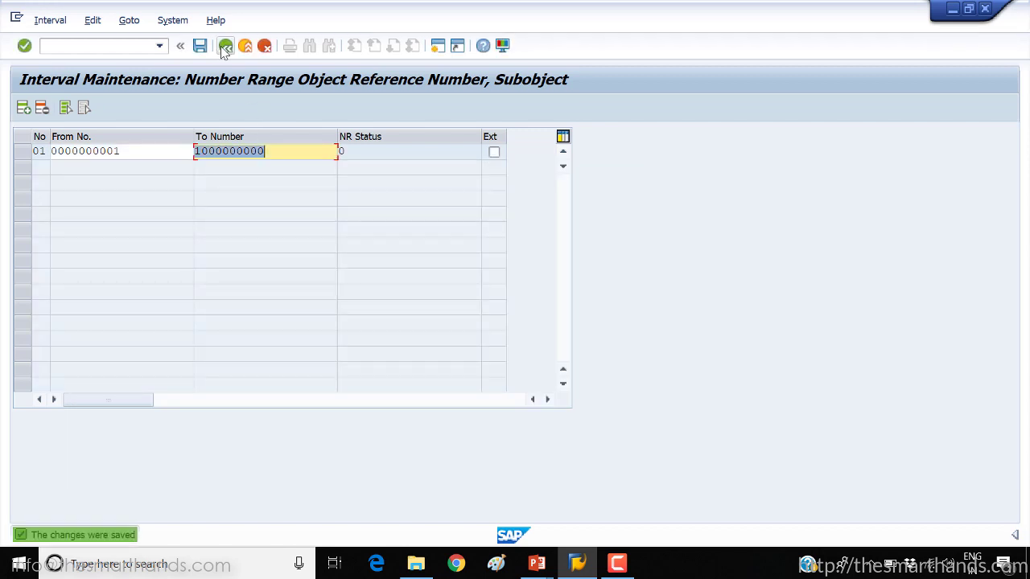
# Leave the group range maintenance and the warehouse number ranges overview, returning to the implementation guide
pyautogui.click(225, 46)
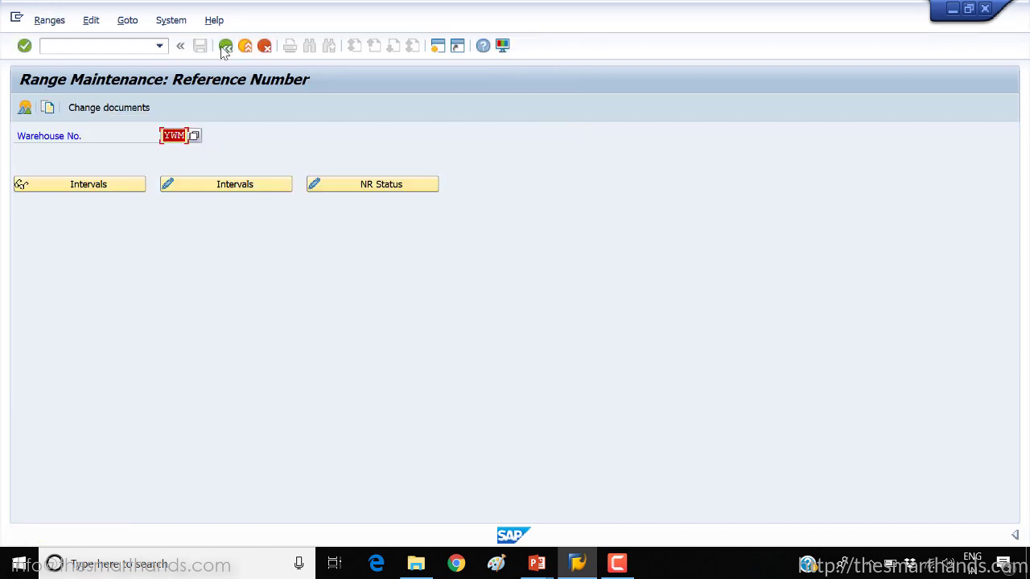
pyautogui.click(225, 46)
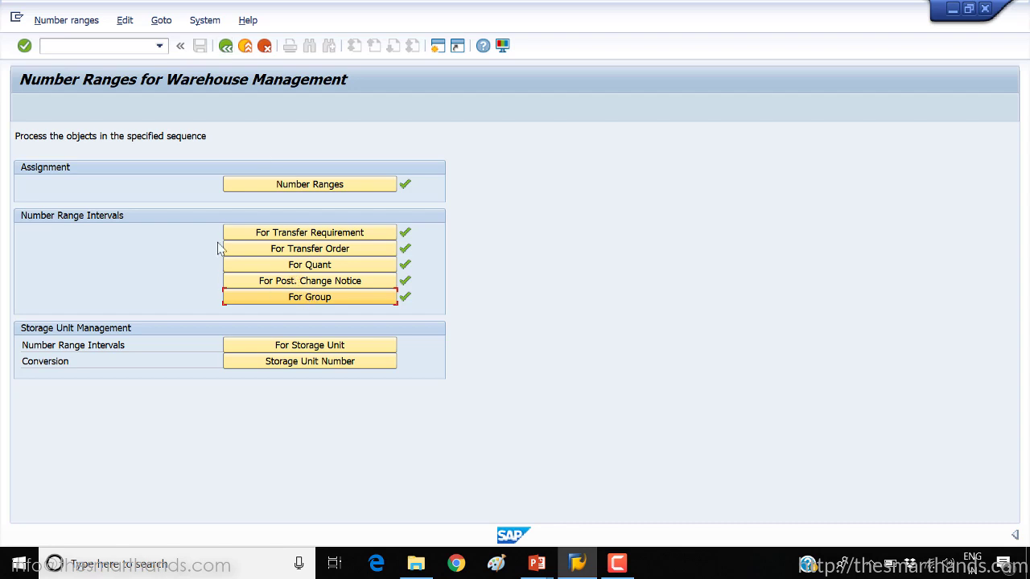
pyautogui.click(227, 48)
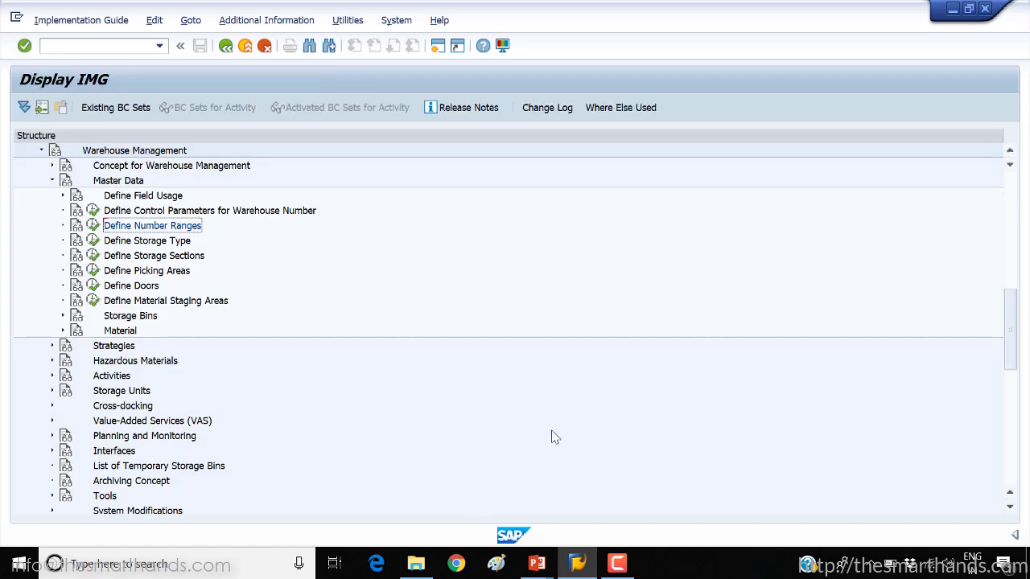
pyautogui.hotkey('alt', 'Tab')
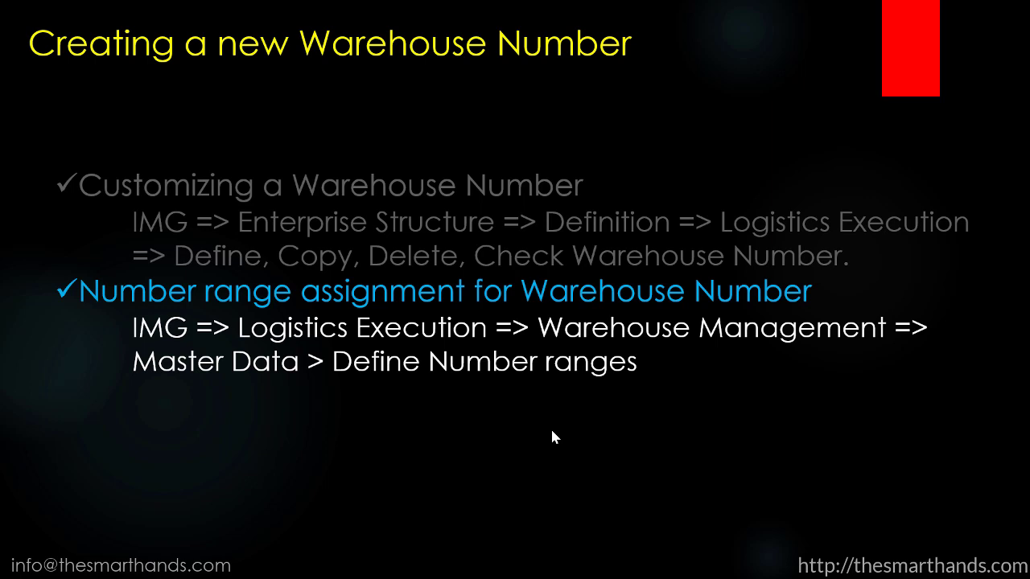
pyautogui.click(552, 437)
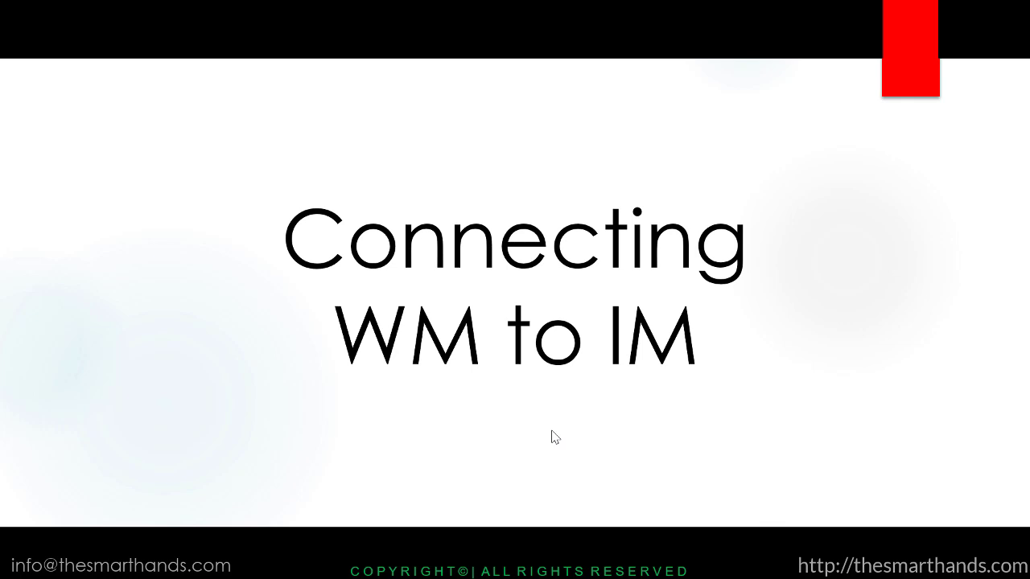
pyautogui.click(553, 437)
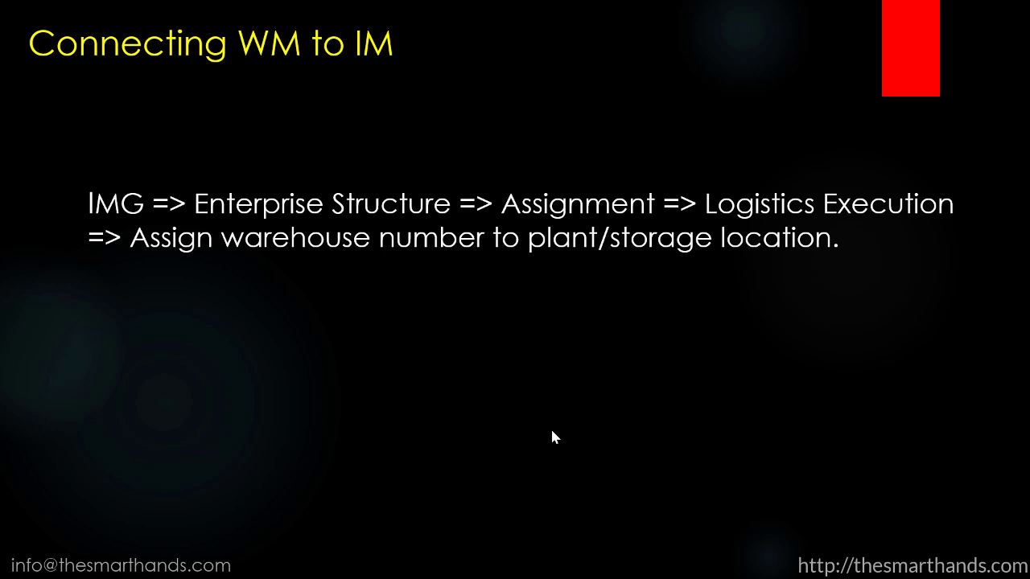
pyautogui.hotkey('alt', 'Tab')
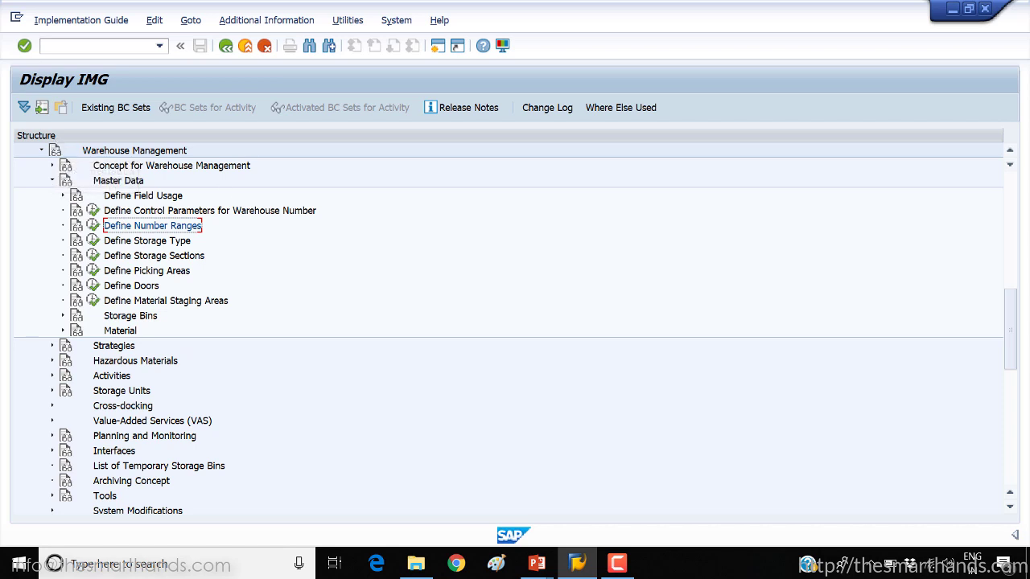
# Open the activity that assigns a warehouse number to plant/storage location under Enterprise Structure, Assignment, Logistics Execution
pyautogui.moveTo(1012, 328); pyautogui.dragTo(1016, 252)
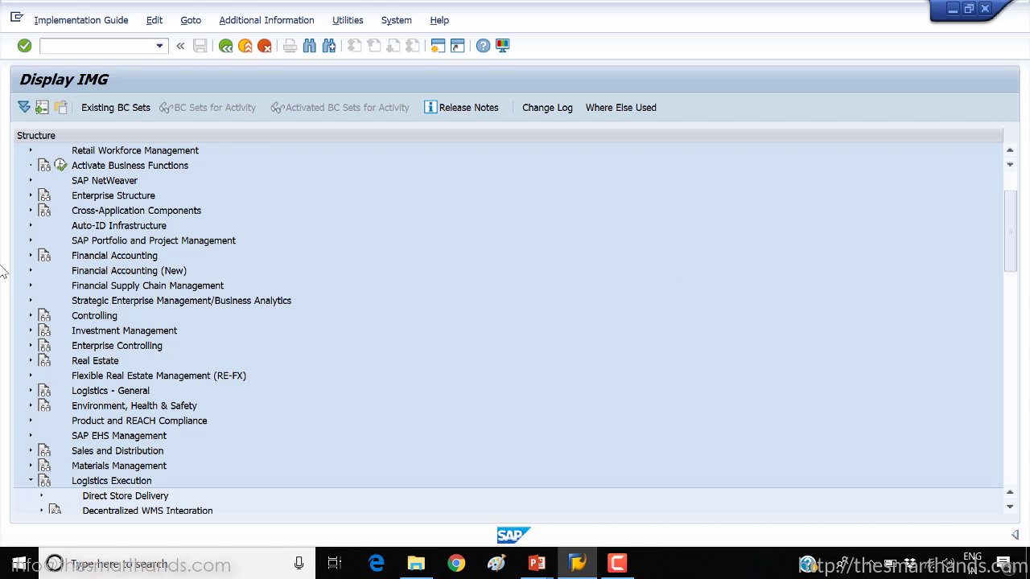
pyautogui.click(31, 195)
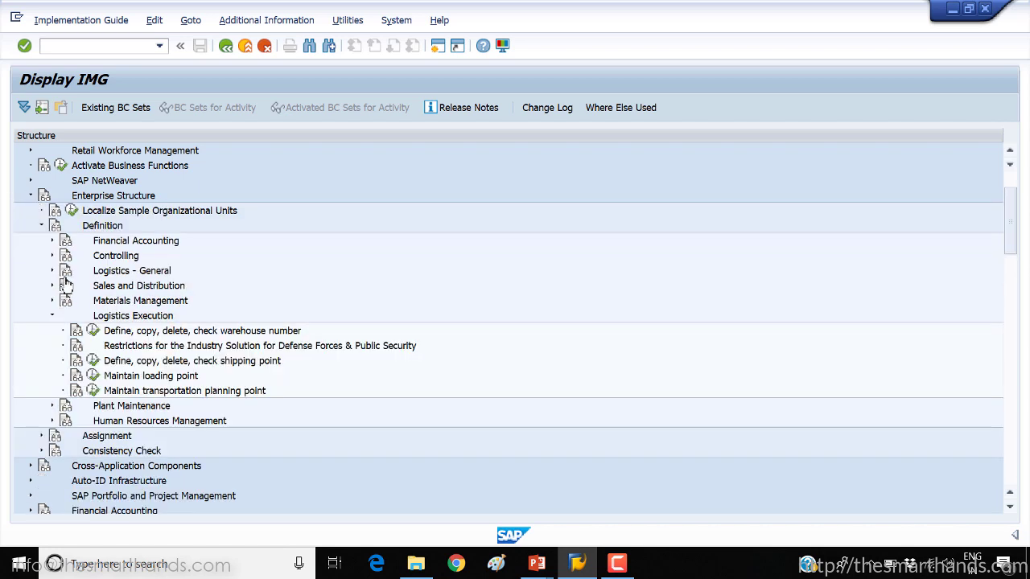
pyautogui.click(41, 226)
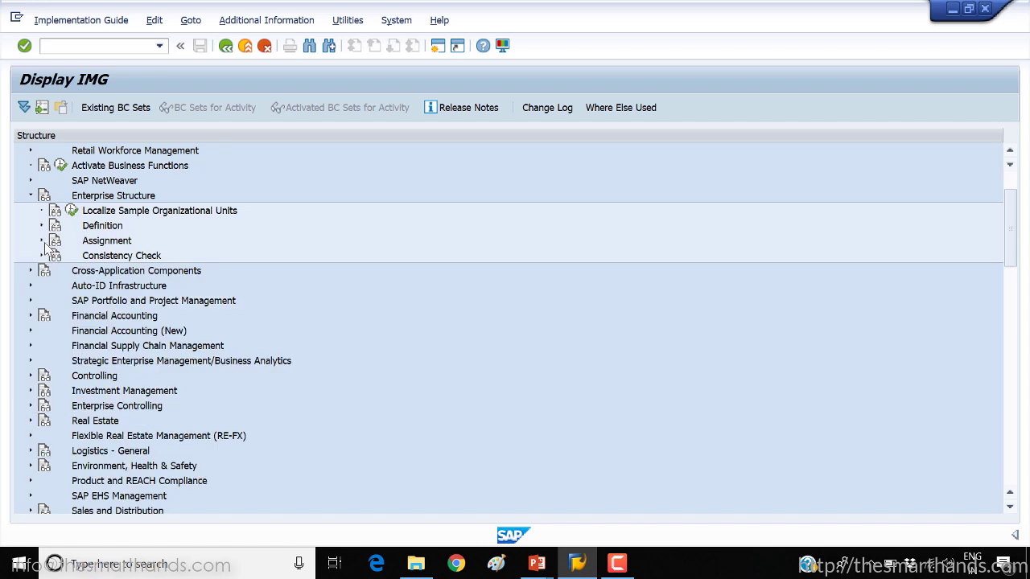
pyautogui.click(42, 241)
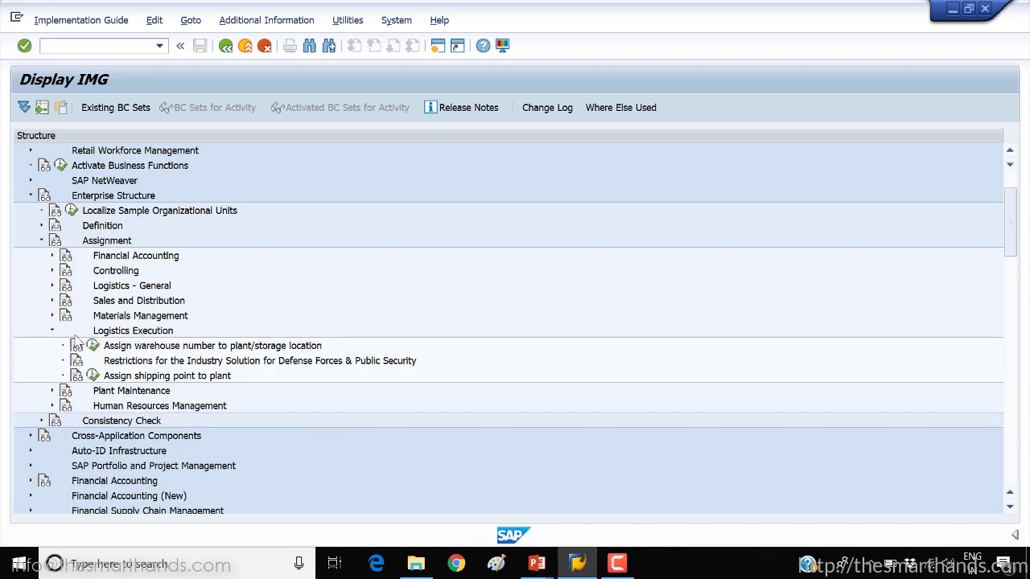
pyautogui.click(140, 333)
pyautogui.click(273, 349)
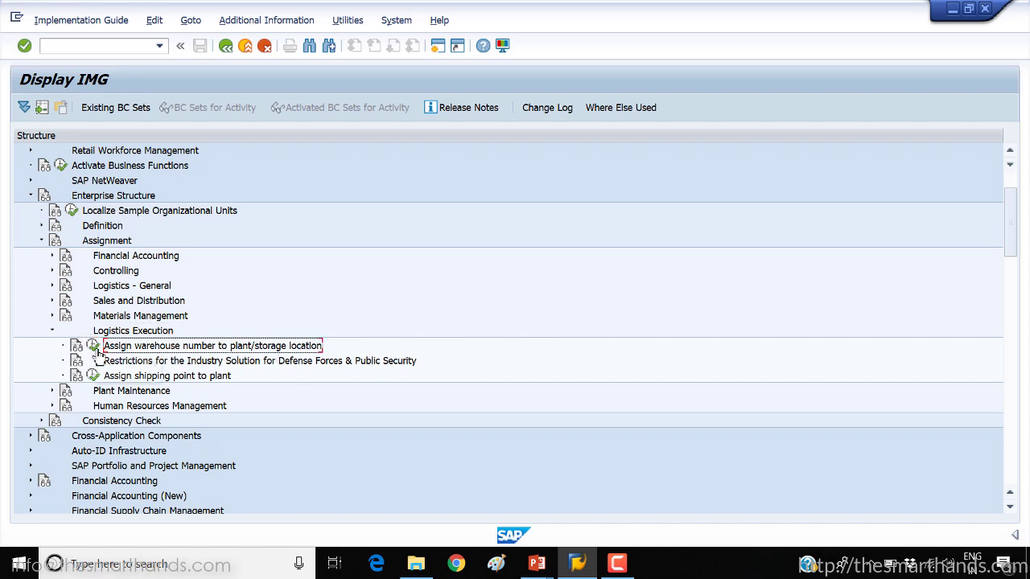
pyautogui.click(96, 351)
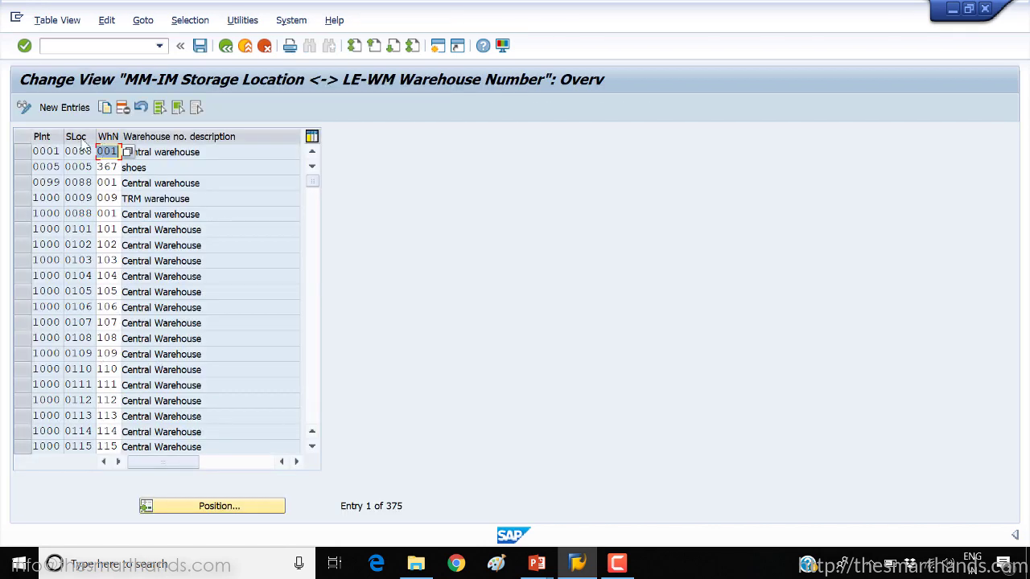
# Start a new assignment entry with plant YWMS and storage location 0020
pyautogui.click(74, 108)
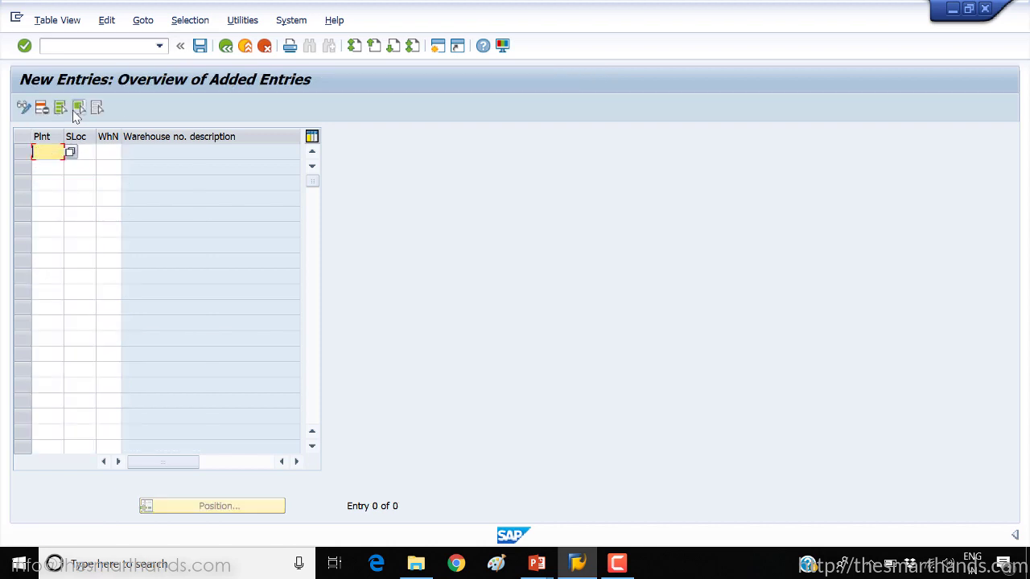
pyautogui.write('YWMS')
pyautogui.press('Tab')
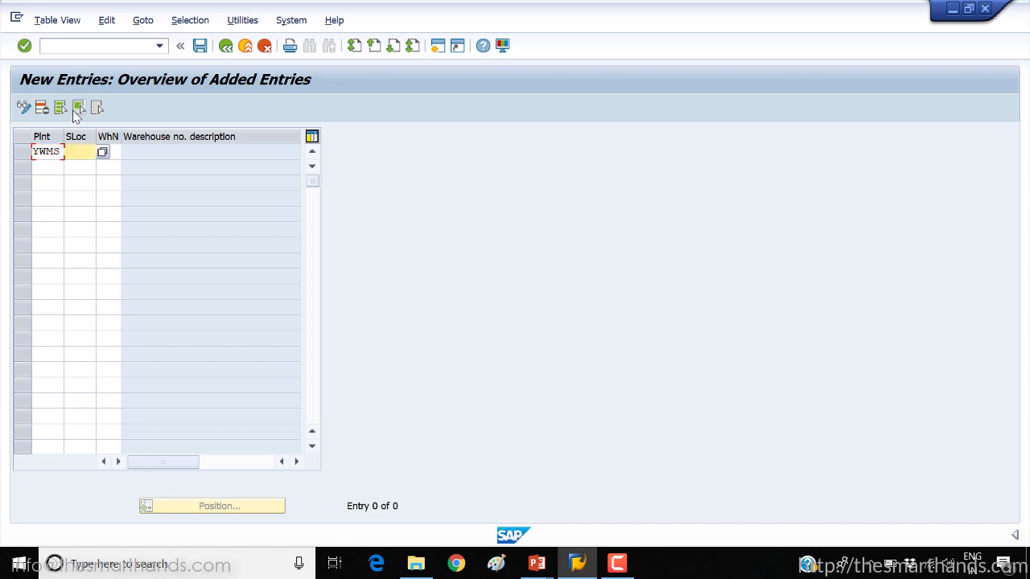
pyautogui.write('YWMS')
pyautogui.press('Tab')
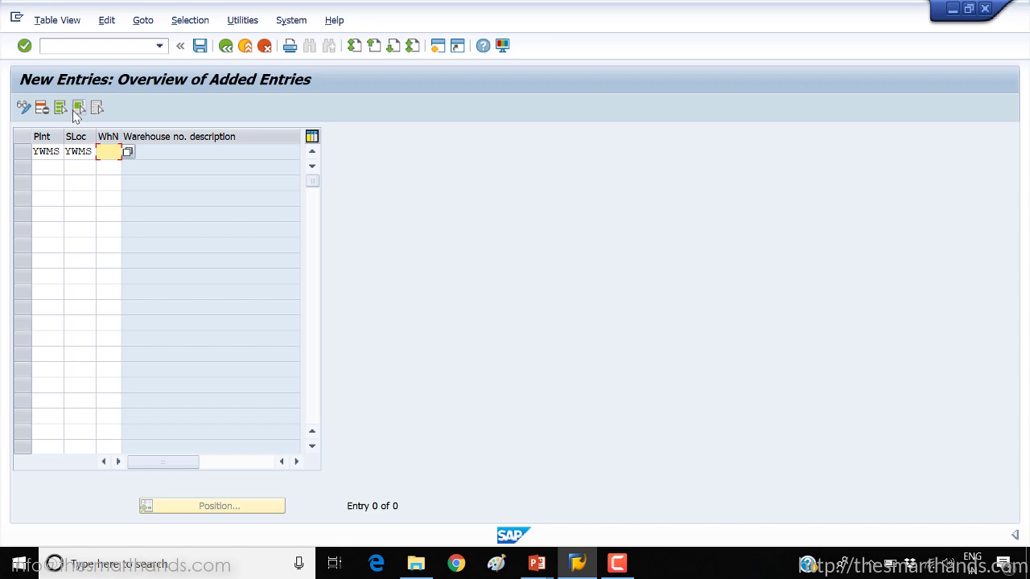
pyautogui.write('Y')
pyautogui.moveTo(65, 153); pyautogui.dragTo(95, 152)
pyautogui.write('0020')
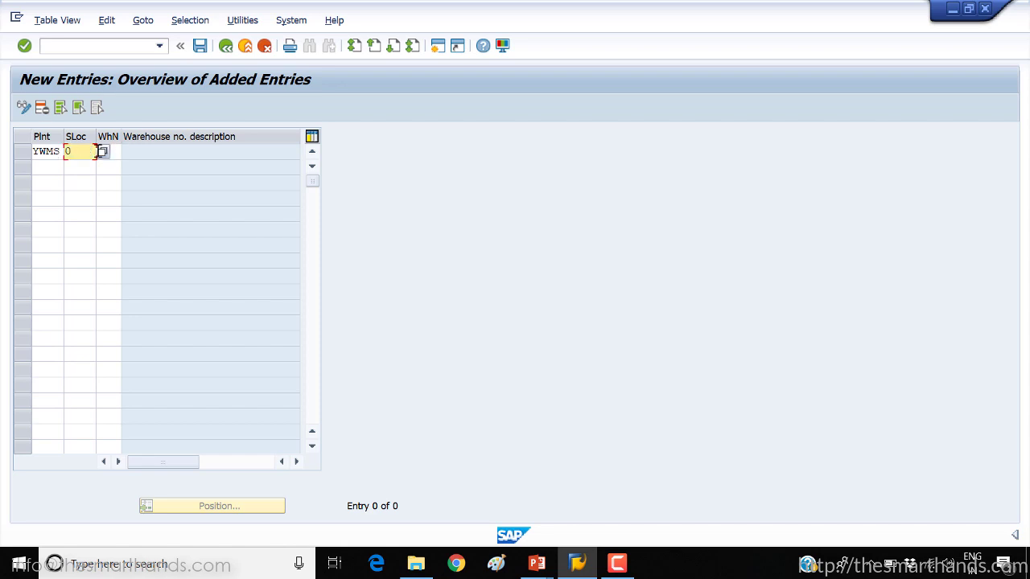
# Set the entry's warehouse number to YWM and save it in the WMS org structure customizing request
pyautogui.click(112, 151)
pyautogui.write('Y')
pyautogui.press('Return')
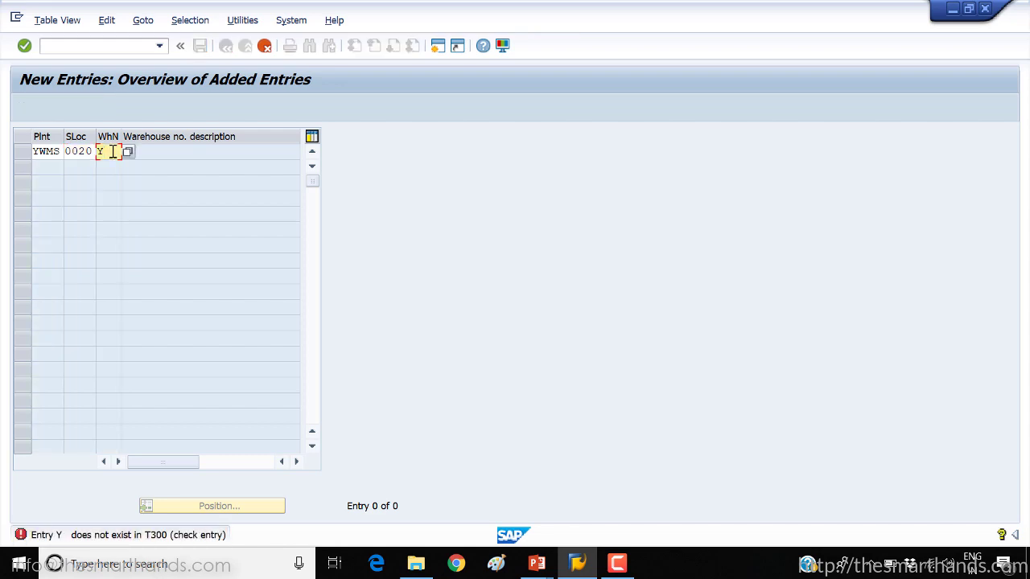
pyautogui.write('WM')
pyautogui.press('Return')
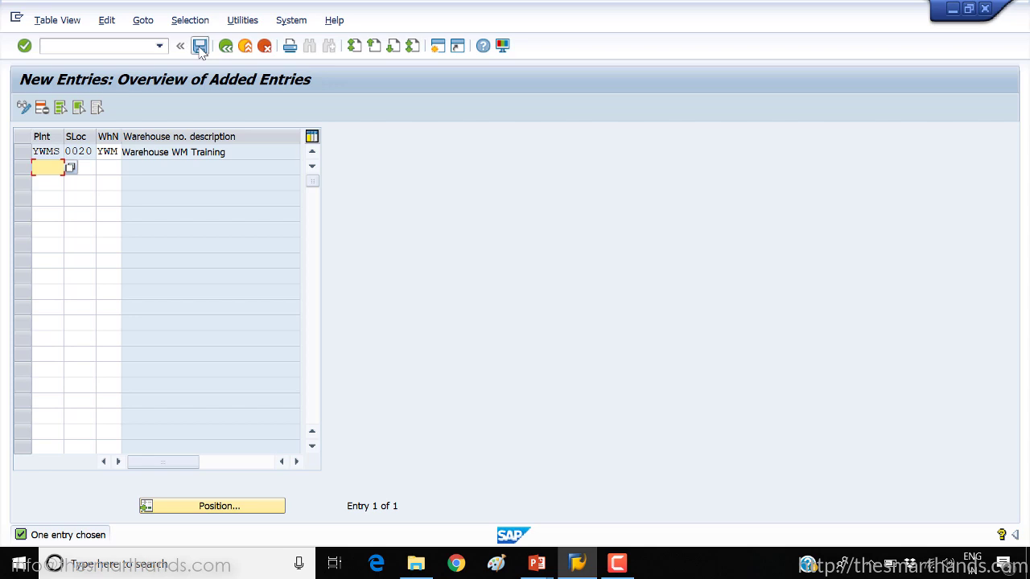
pyautogui.click(199, 46)
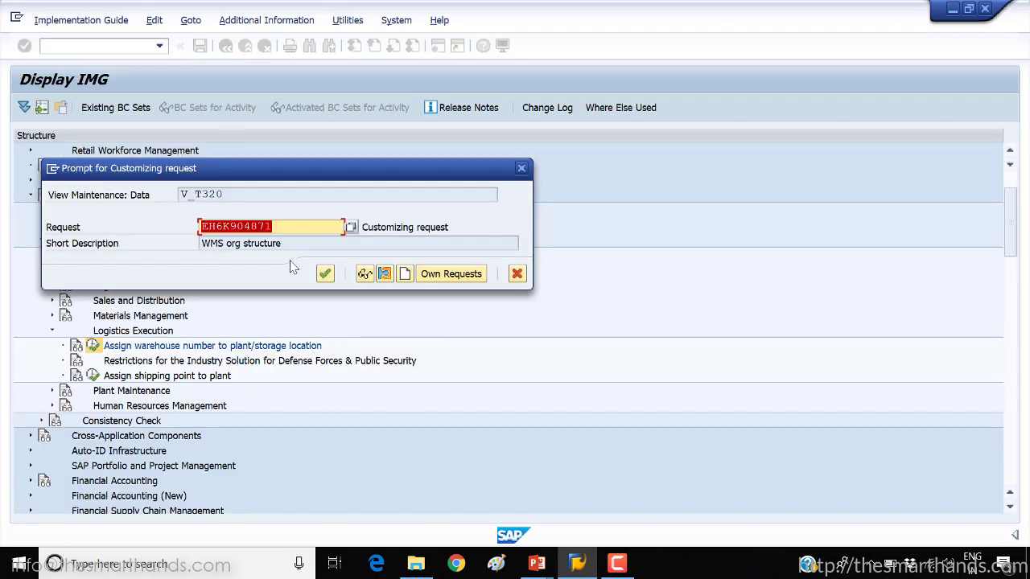
pyautogui.click(325, 274)
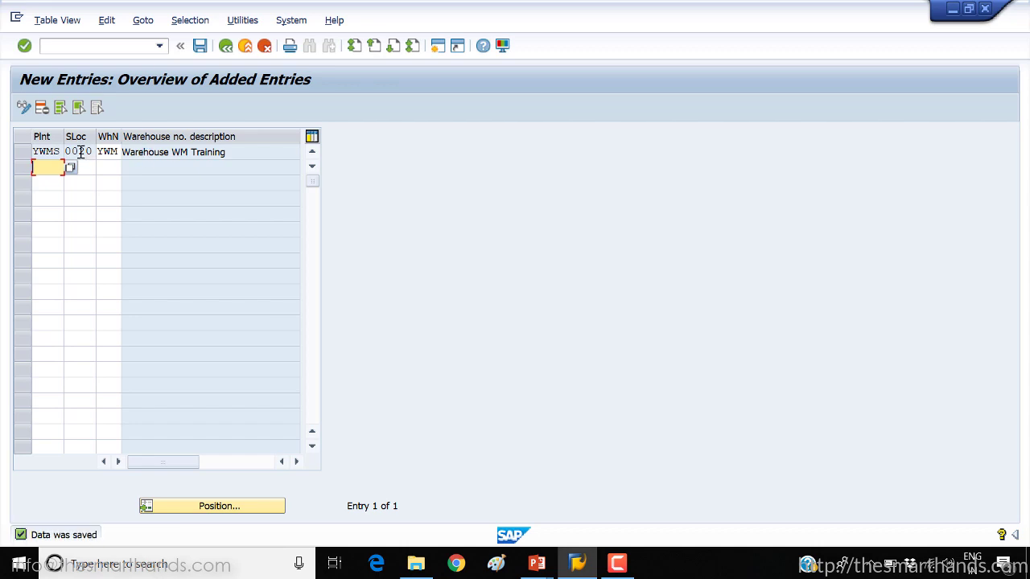
pyautogui.moveTo(80, 151); pyautogui.dragTo(96, 151)
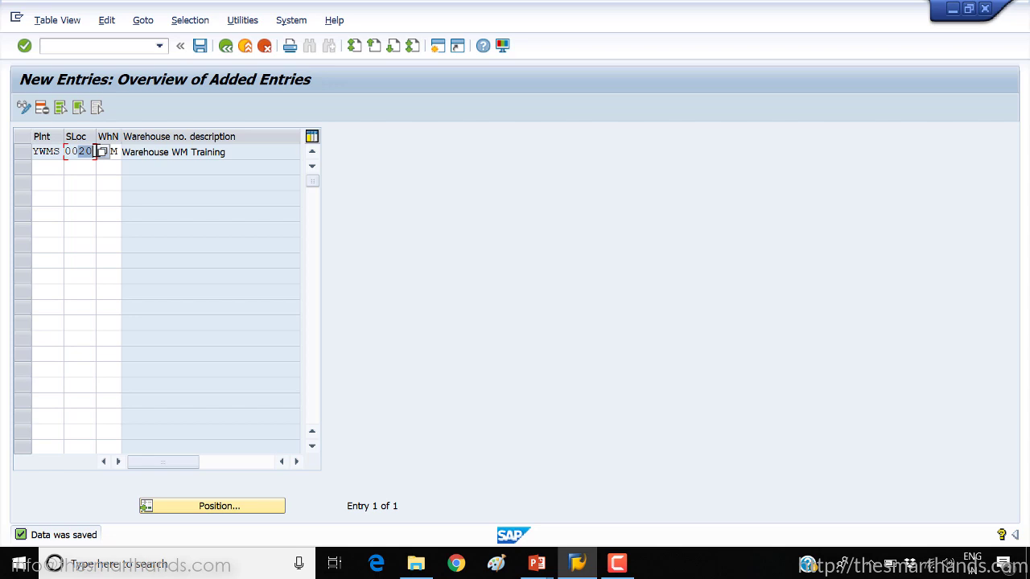
pyautogui.click(83, 165)
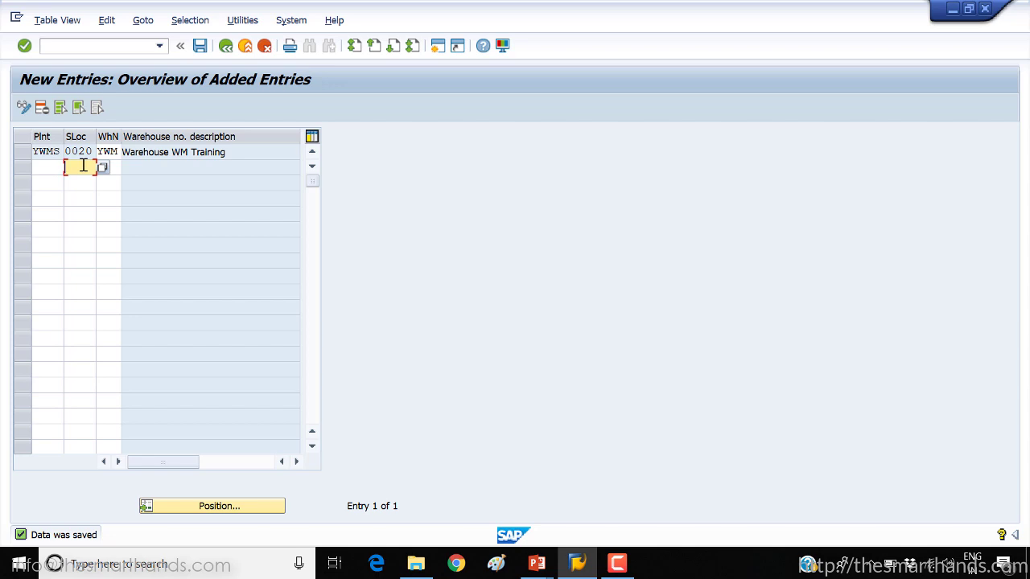
pyautogui.click(202, 49)
pyautogui.click(202, 49)
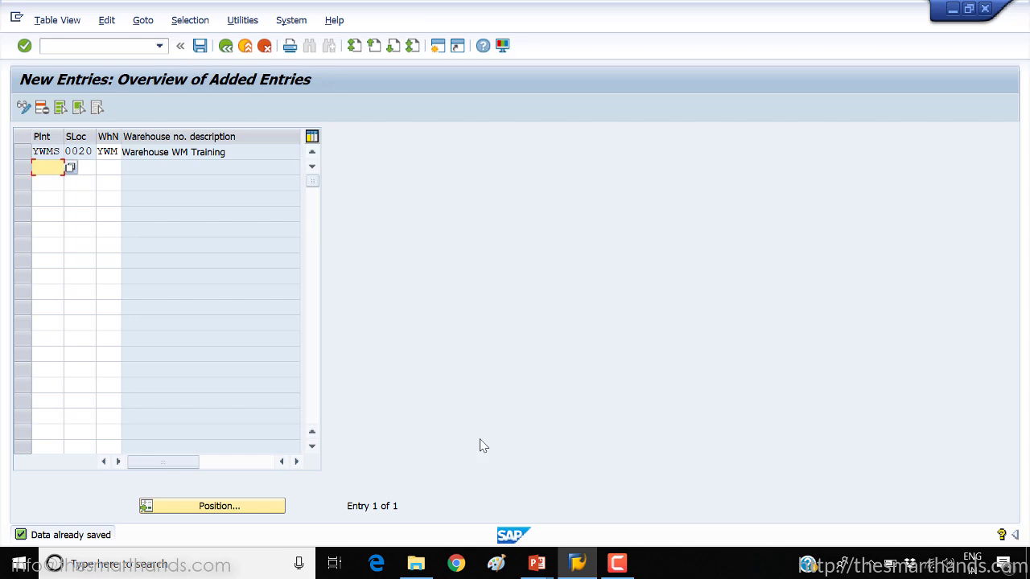
pyautogui.hotkey('alt', 'Tab')
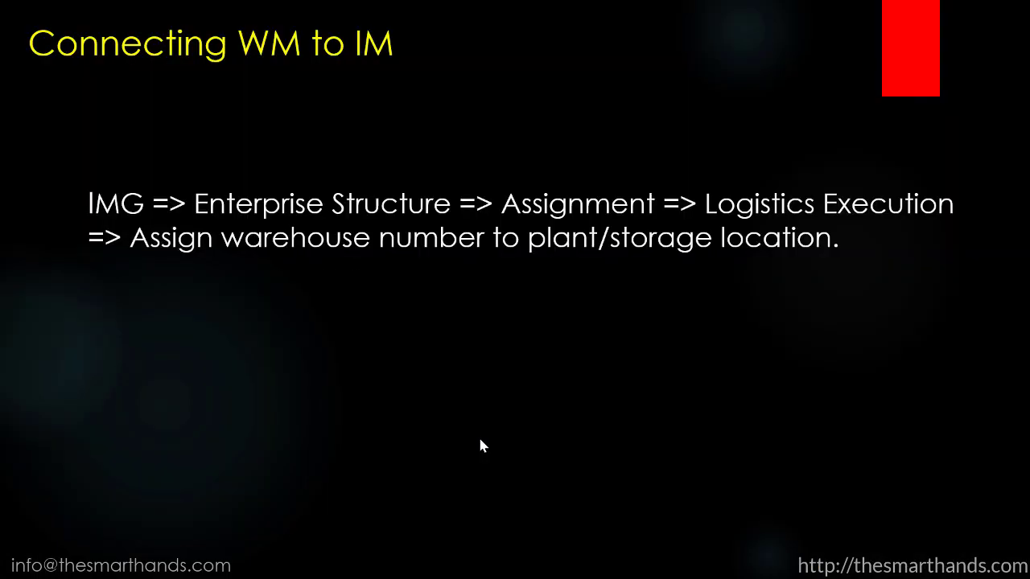
pyautogui.click(479, 440)
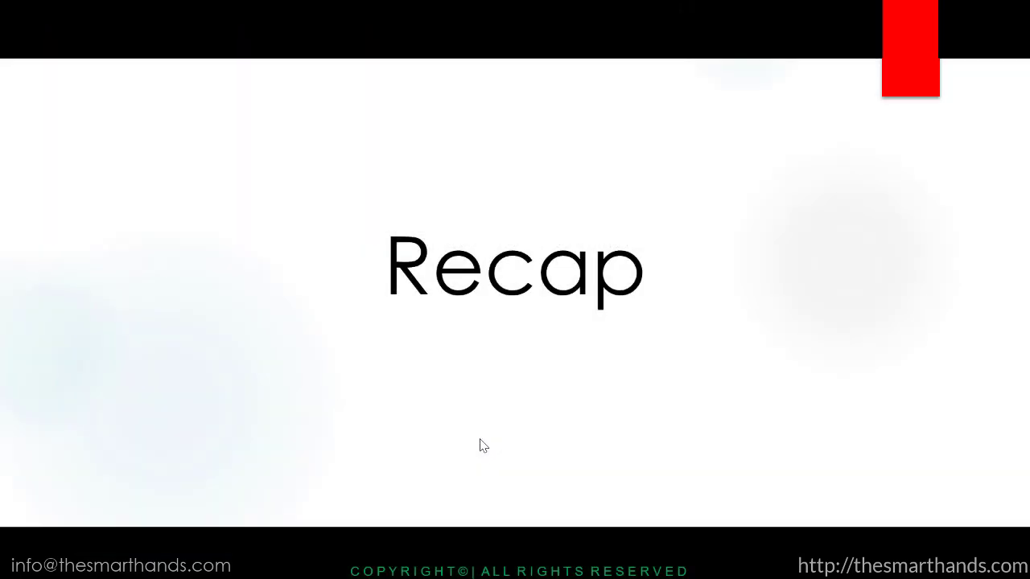
pyautogui.click(480, 440)
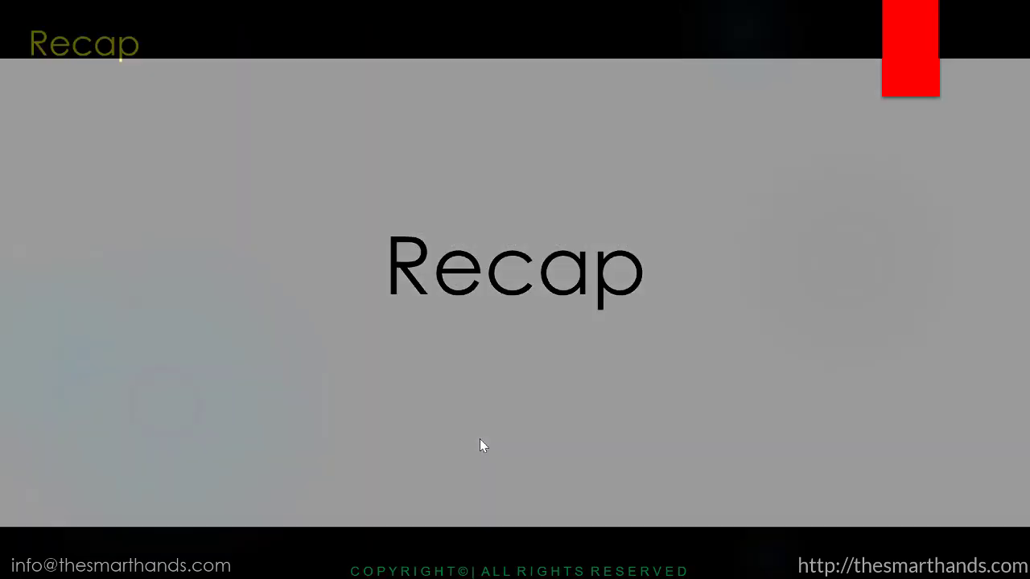